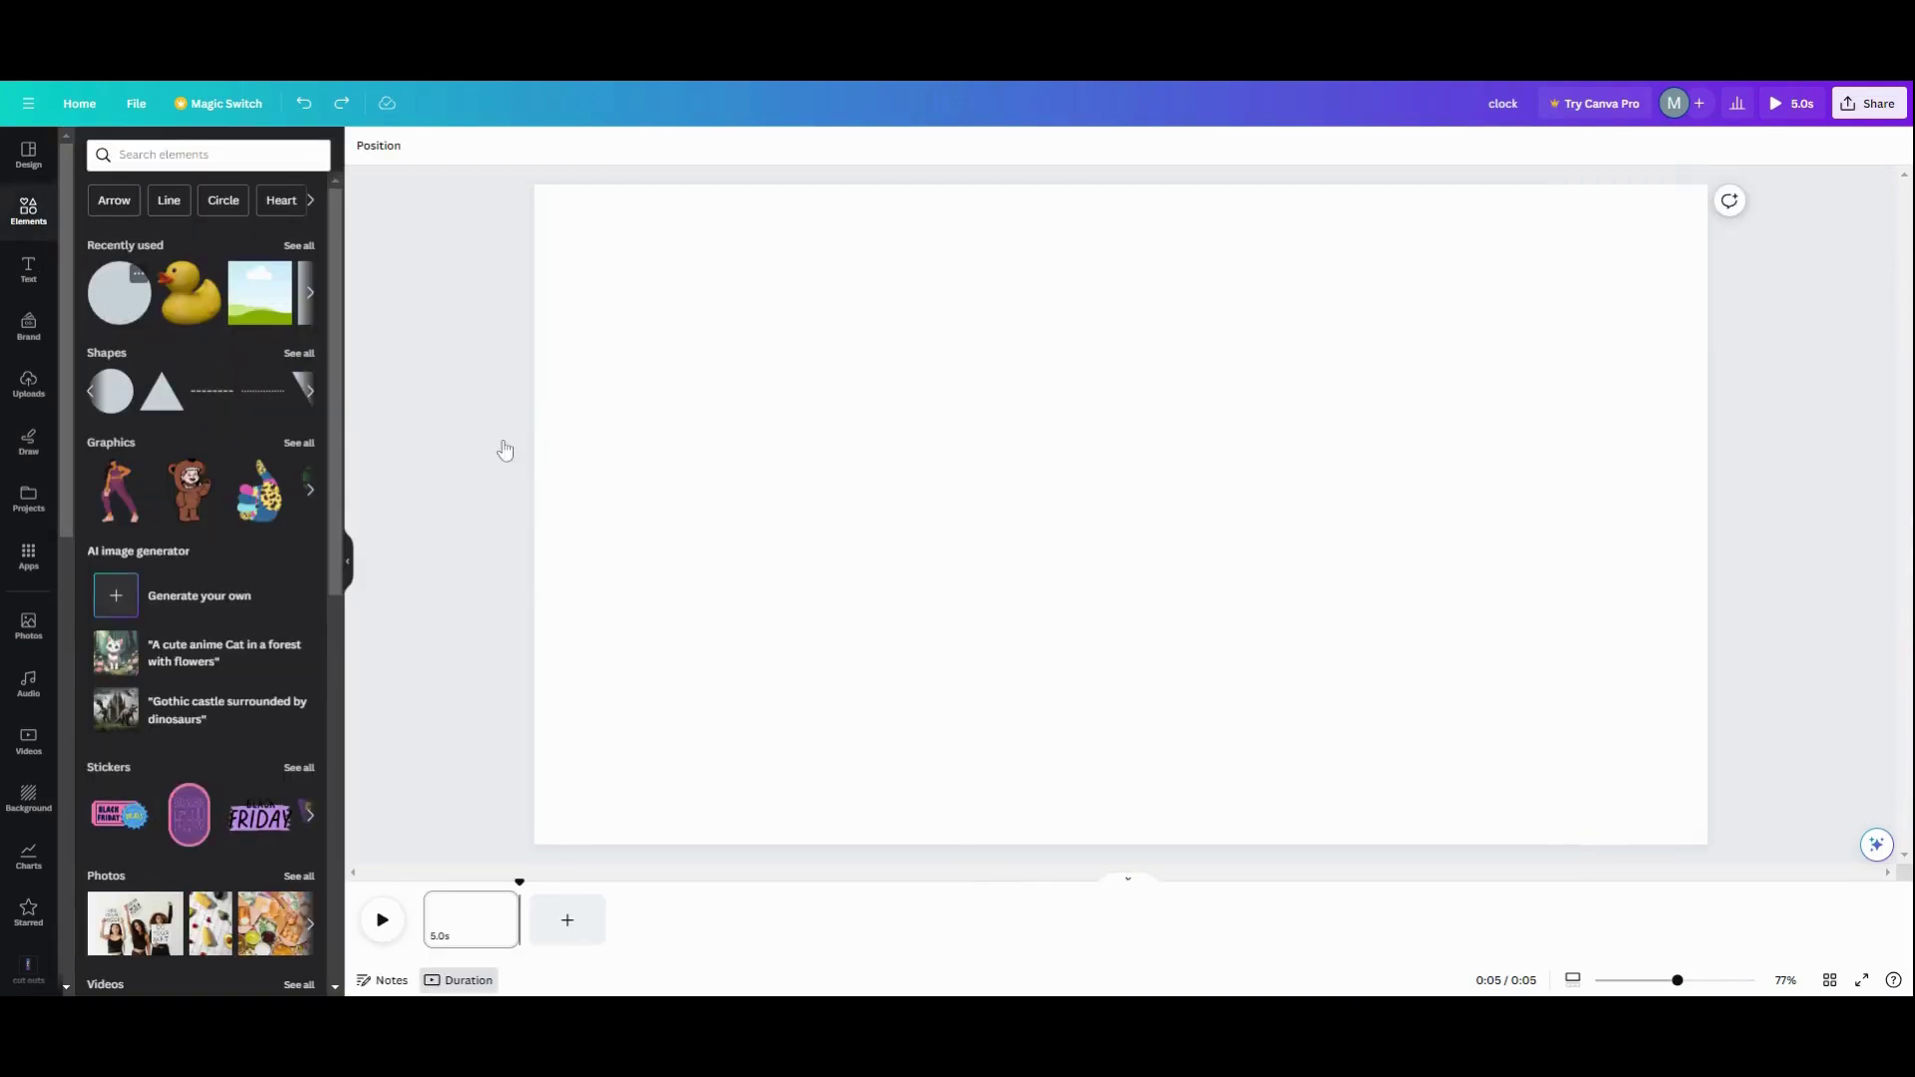
Step: Restore the grey circle and enlarge it from both corners
{"action": "key", "text": "ctrl+y"}
{"action": "left_click_drag", "start_coordinate": [1018, 414], "coordinate": [898, 291]}
{"action": "left_click_drag", "start_coordinate": [1213, 612], "coordinate": [1313, 706]}
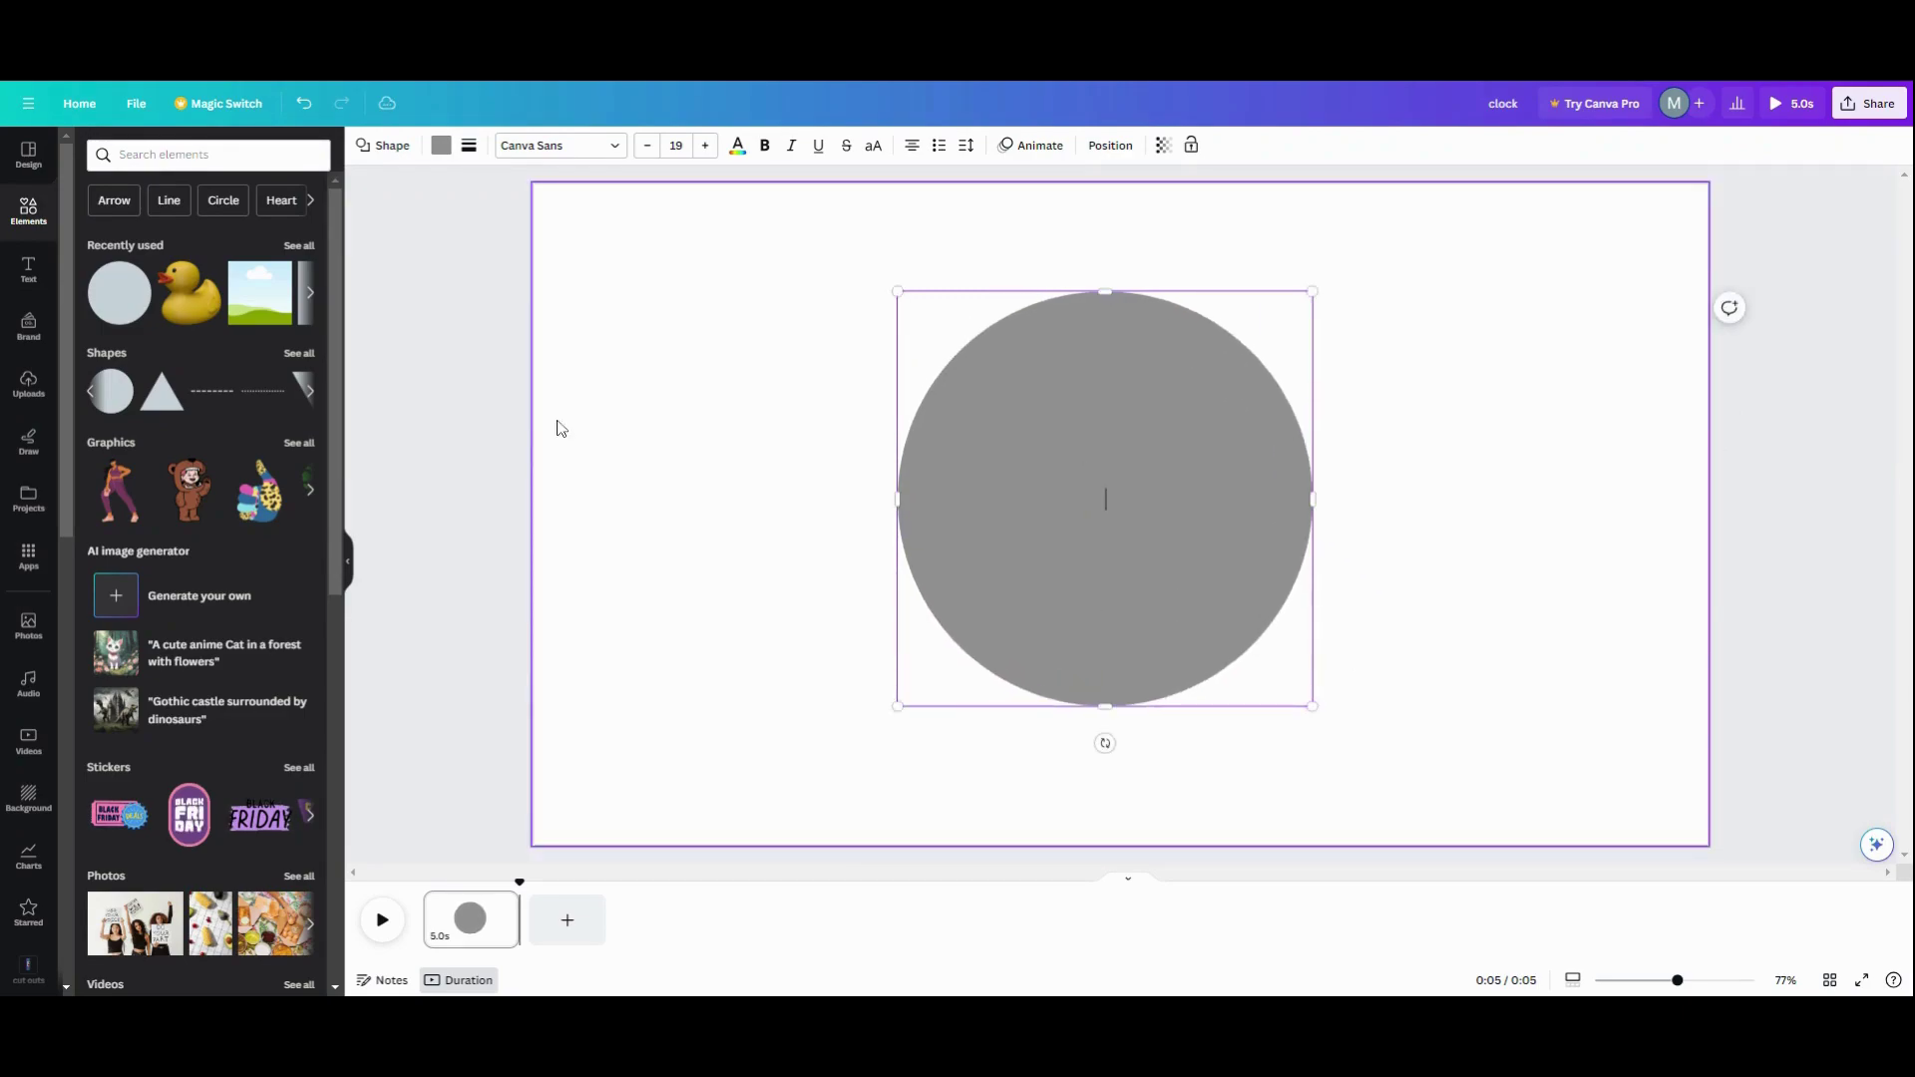
Step: Add the rubber duck from Recently used, shrink it and centre it on the circle
{"action": "left_click", "coordinate": [214, 317]}
{"action": "left_click_drag", "start_coordinate": [858, 252], "coordinate": [1034, 418]}
{"action": "left_click_drag", "start_coordinate": [1125, 554], "coordinate": [1038, 458]}
{"action": "left_click_drag", "start_coordinate": [941, 321], "coordinate": [988, 363]}
{"action": "left_click_drag", "start_coordinate": [1062, 455], "coordinate": [1055, 449]}
Step: Fill the circle with the light green-to-blue gradient swatch
{"action": "left_click", "coordinate": [954, 495]}
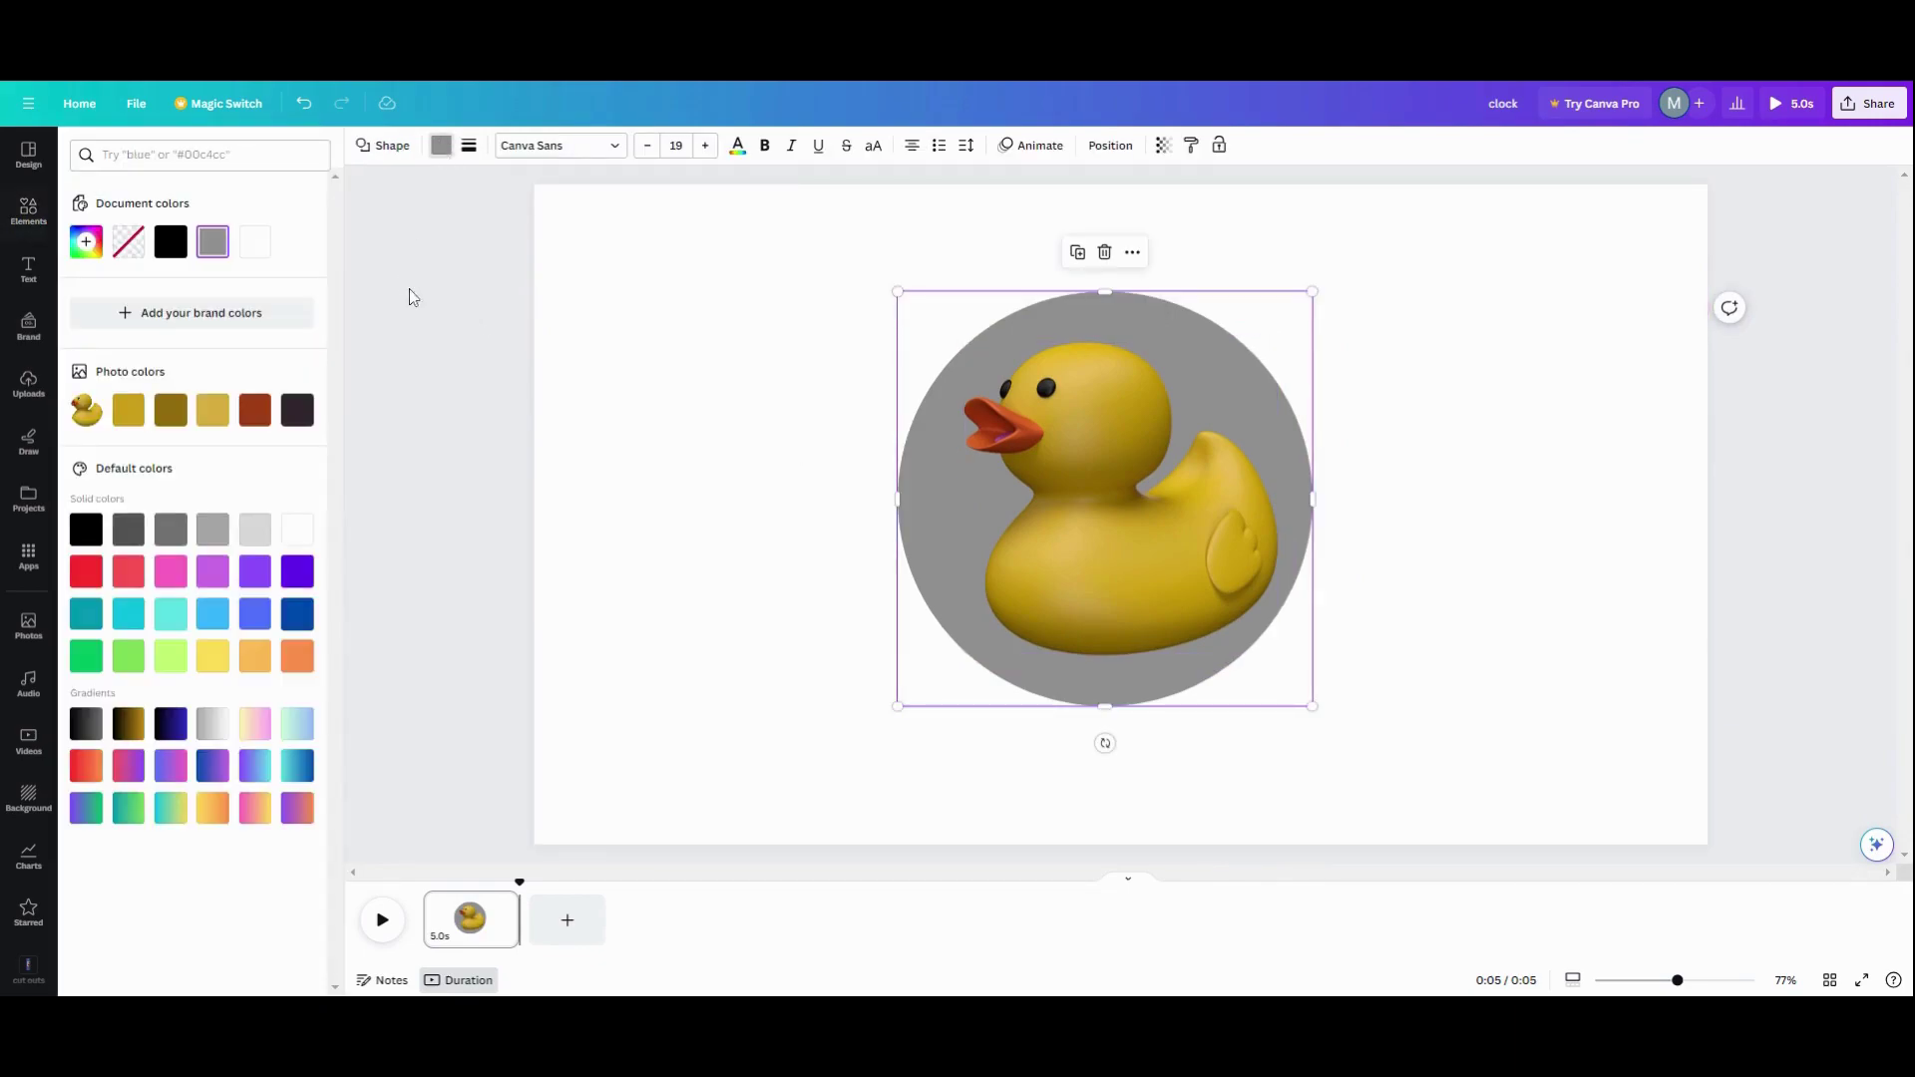
{"action": "left_click", "coordinate": [298, 723]}
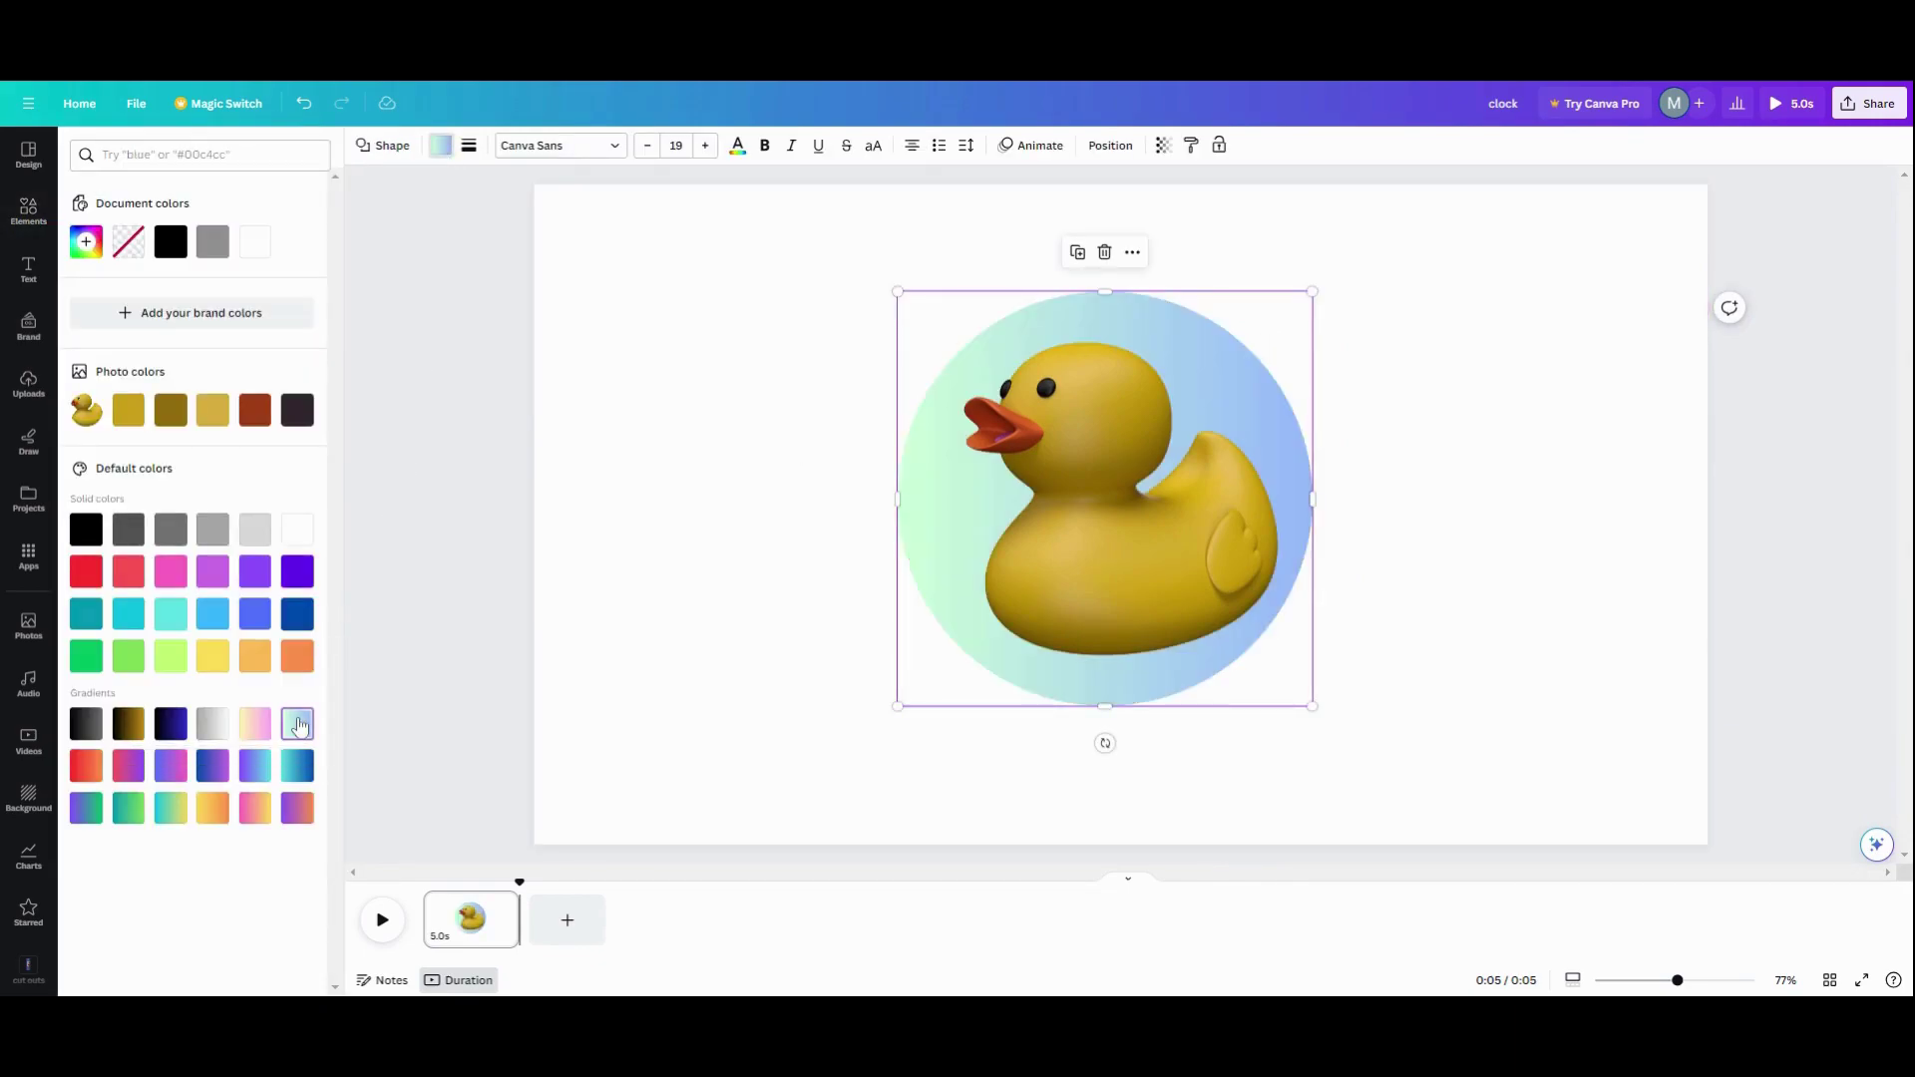
{"action": "left_click", "coordinate": [631, 504]}
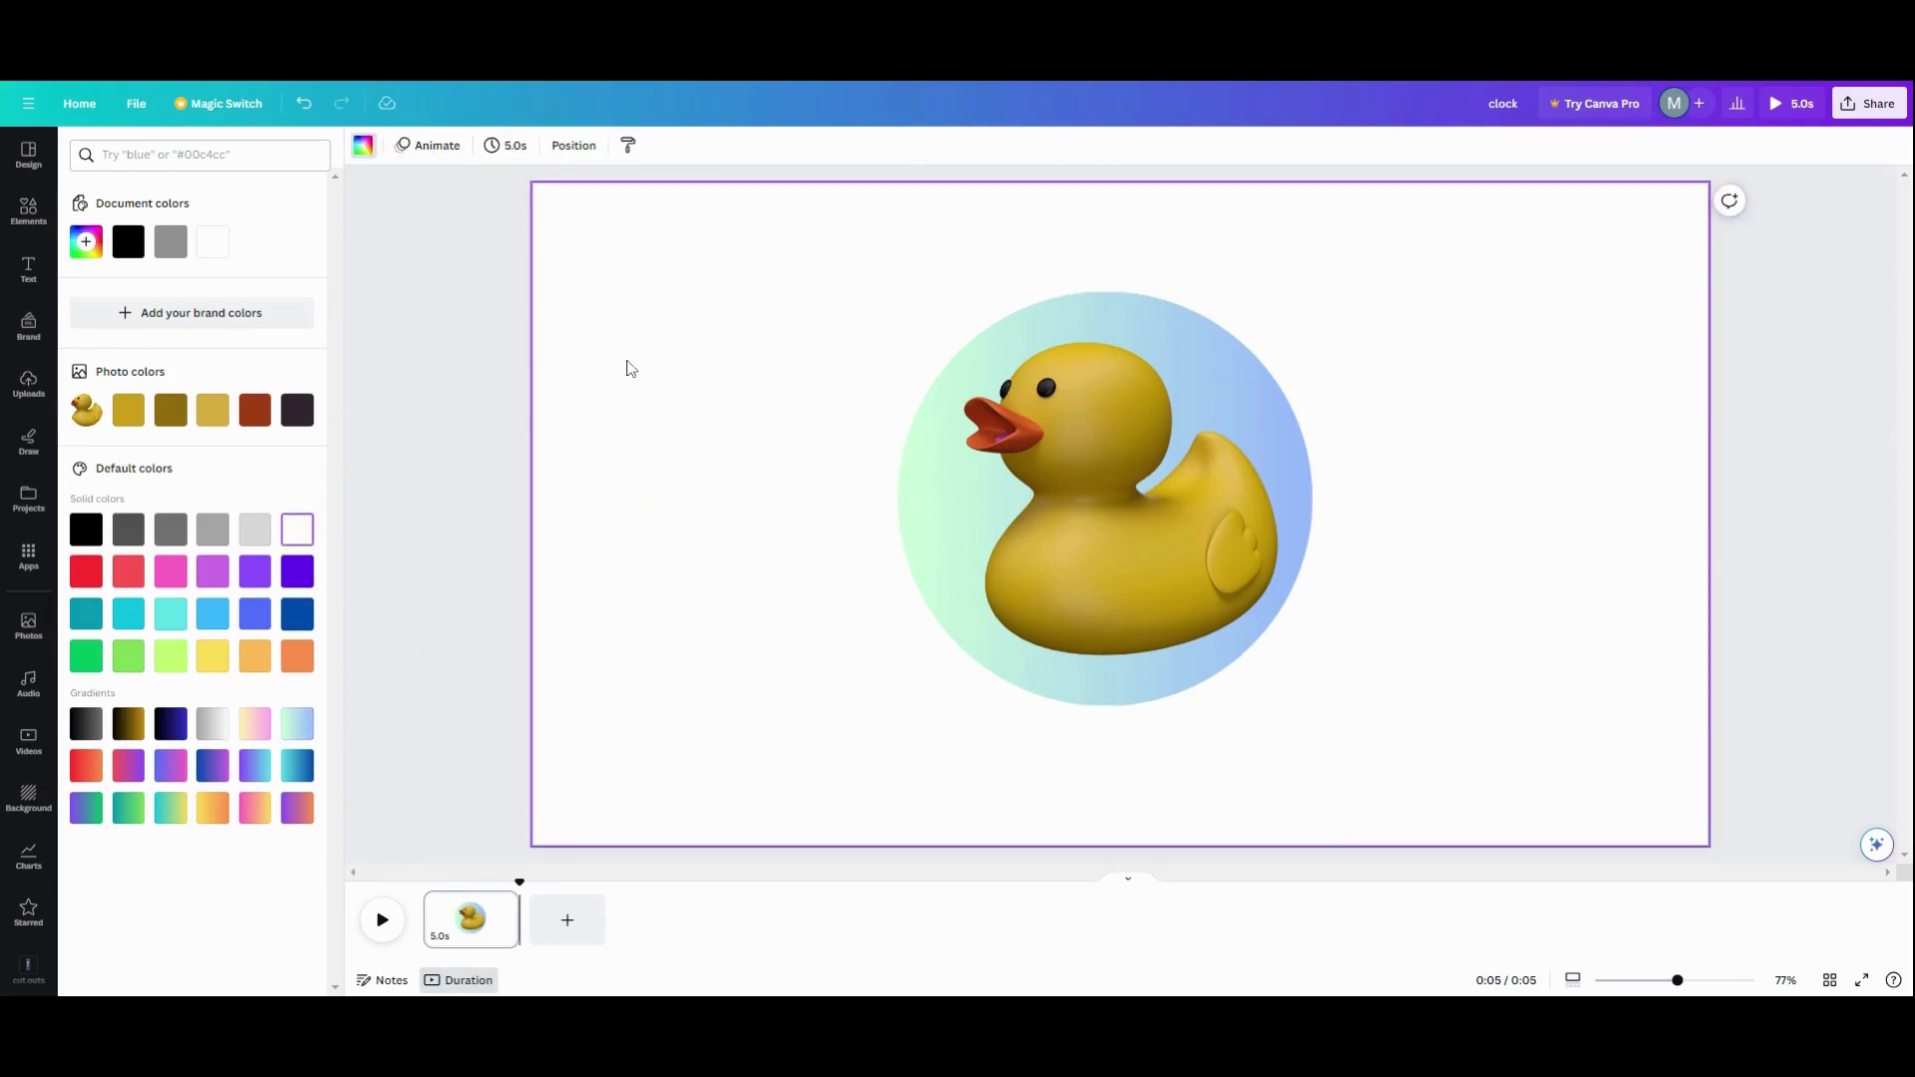
Step: Duplicate the gradient circle, then enlarge the duck and circle together and group them
{"action": "left_click_drag", "start_coordinate": [832, 276], "coordinate": [1123, 576]}
{"action": "left_click", "coordinate": [1078, 251]}
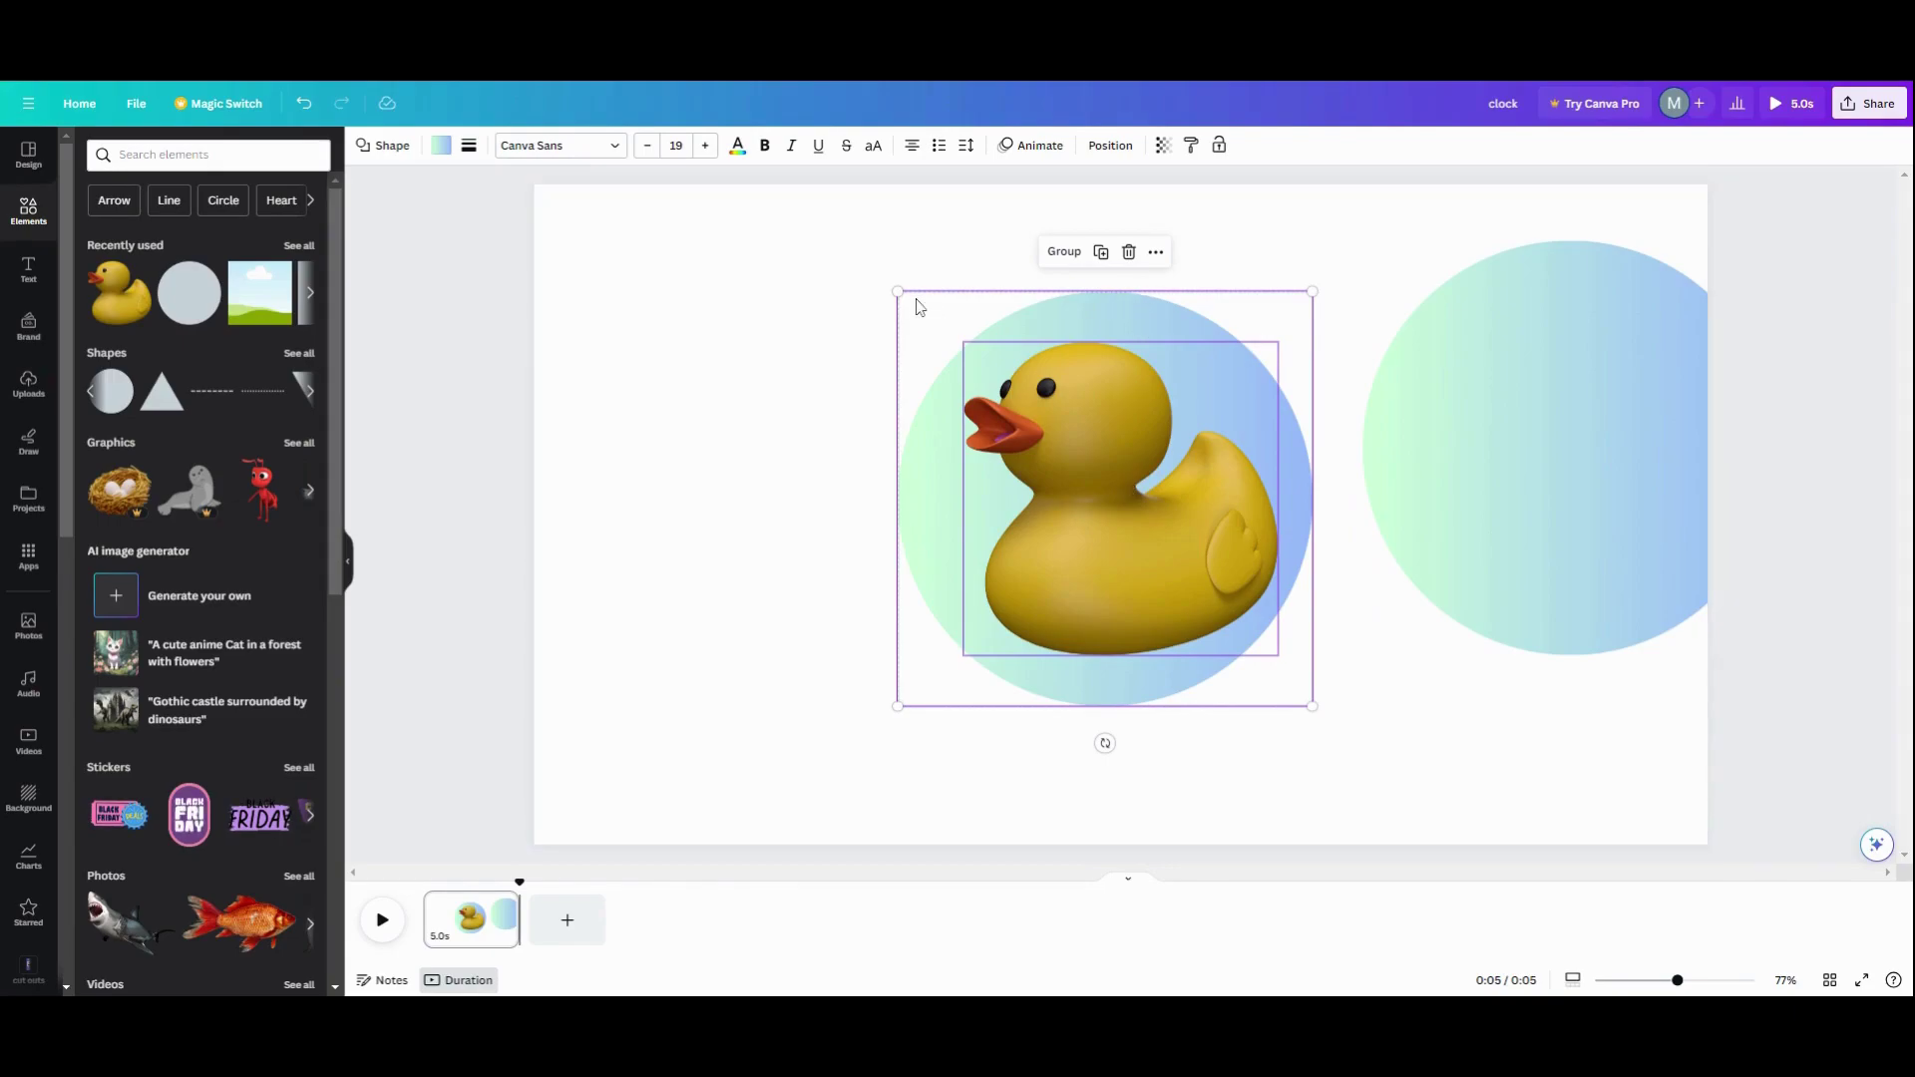
{"action": "left_click_drag", "start_coordinate": [898, 291], "coordinate": [850, 245]}
{"action": "left_click_drag", "start_coordinate": [1312, 705], "coordinate": [1362, 755]}
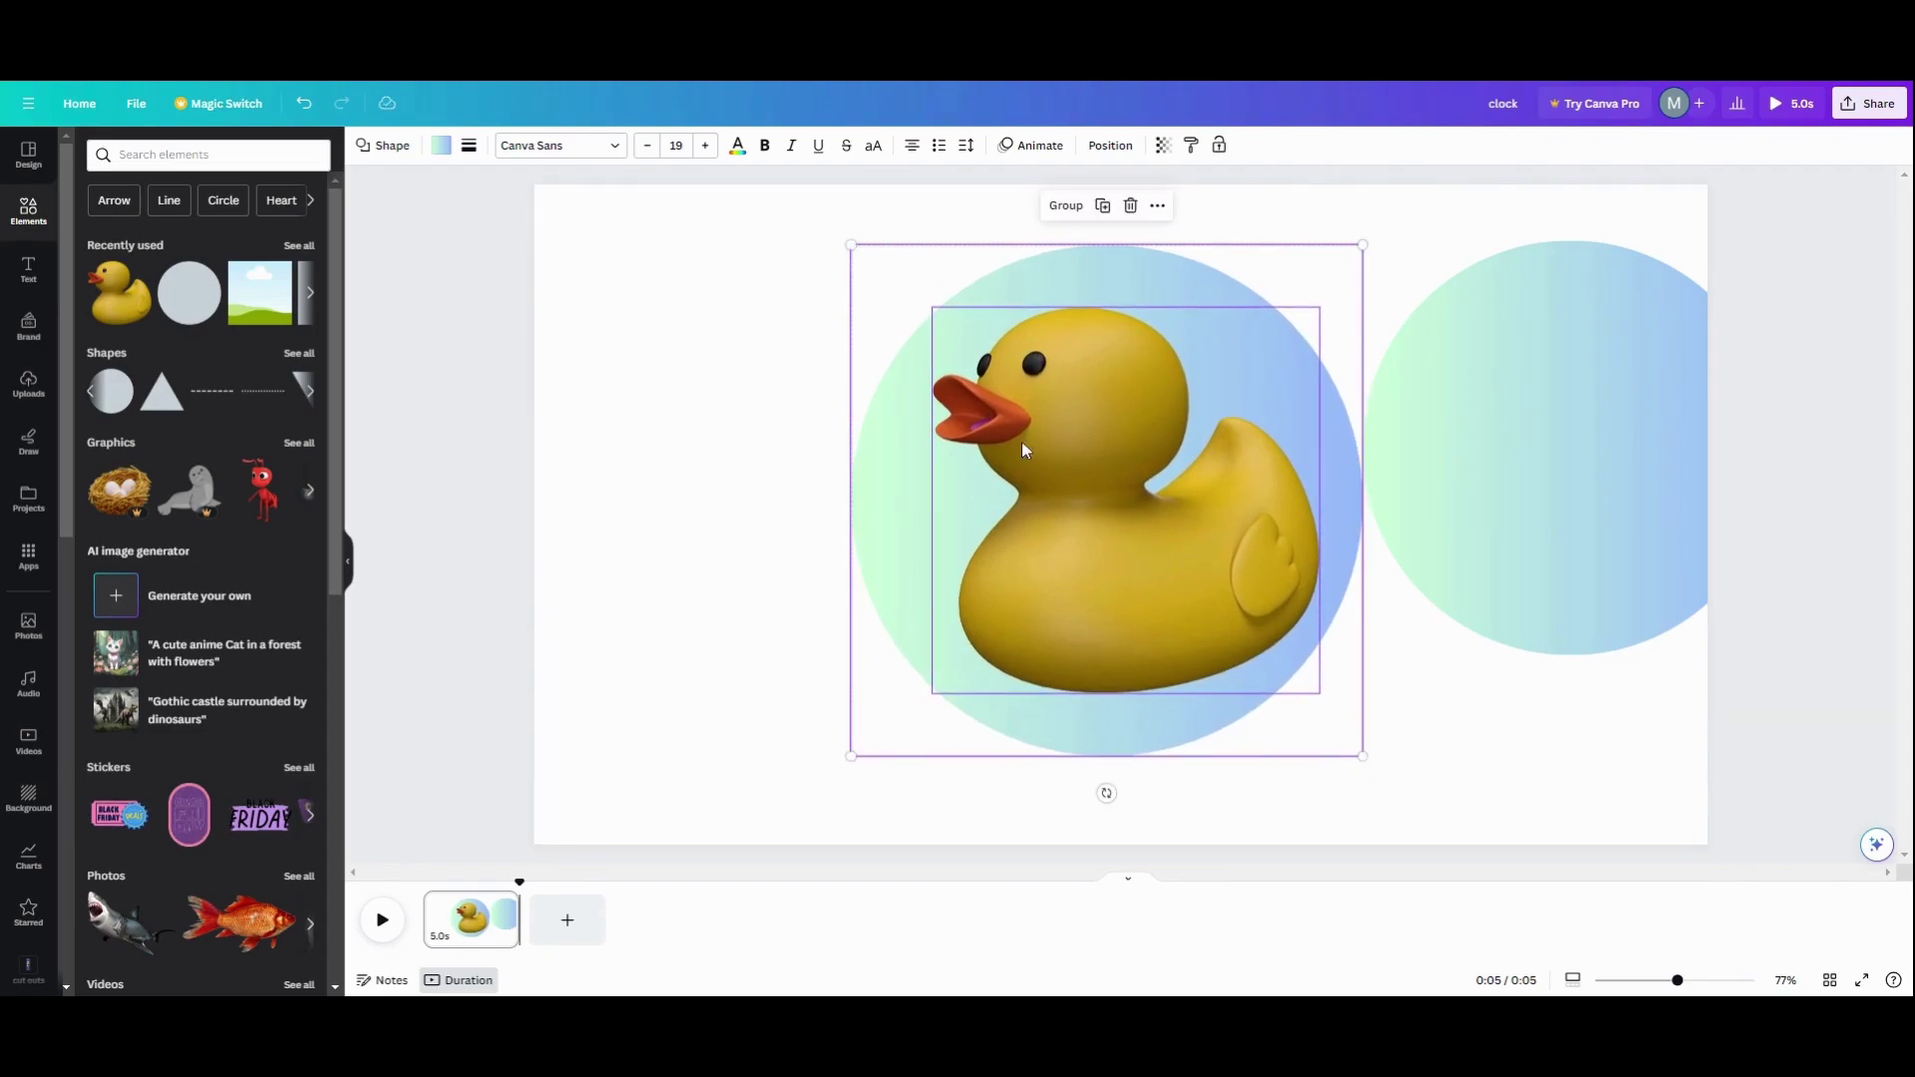
{"action": "left_click", "coordinate": [1054, 206]}
Step: Place the circle copy over the duck, sized to about 781 × 781 and centred
{"action": "left_click_drag", "start_coordinate": [1526, 432], "coordinate": [1073, 483]}
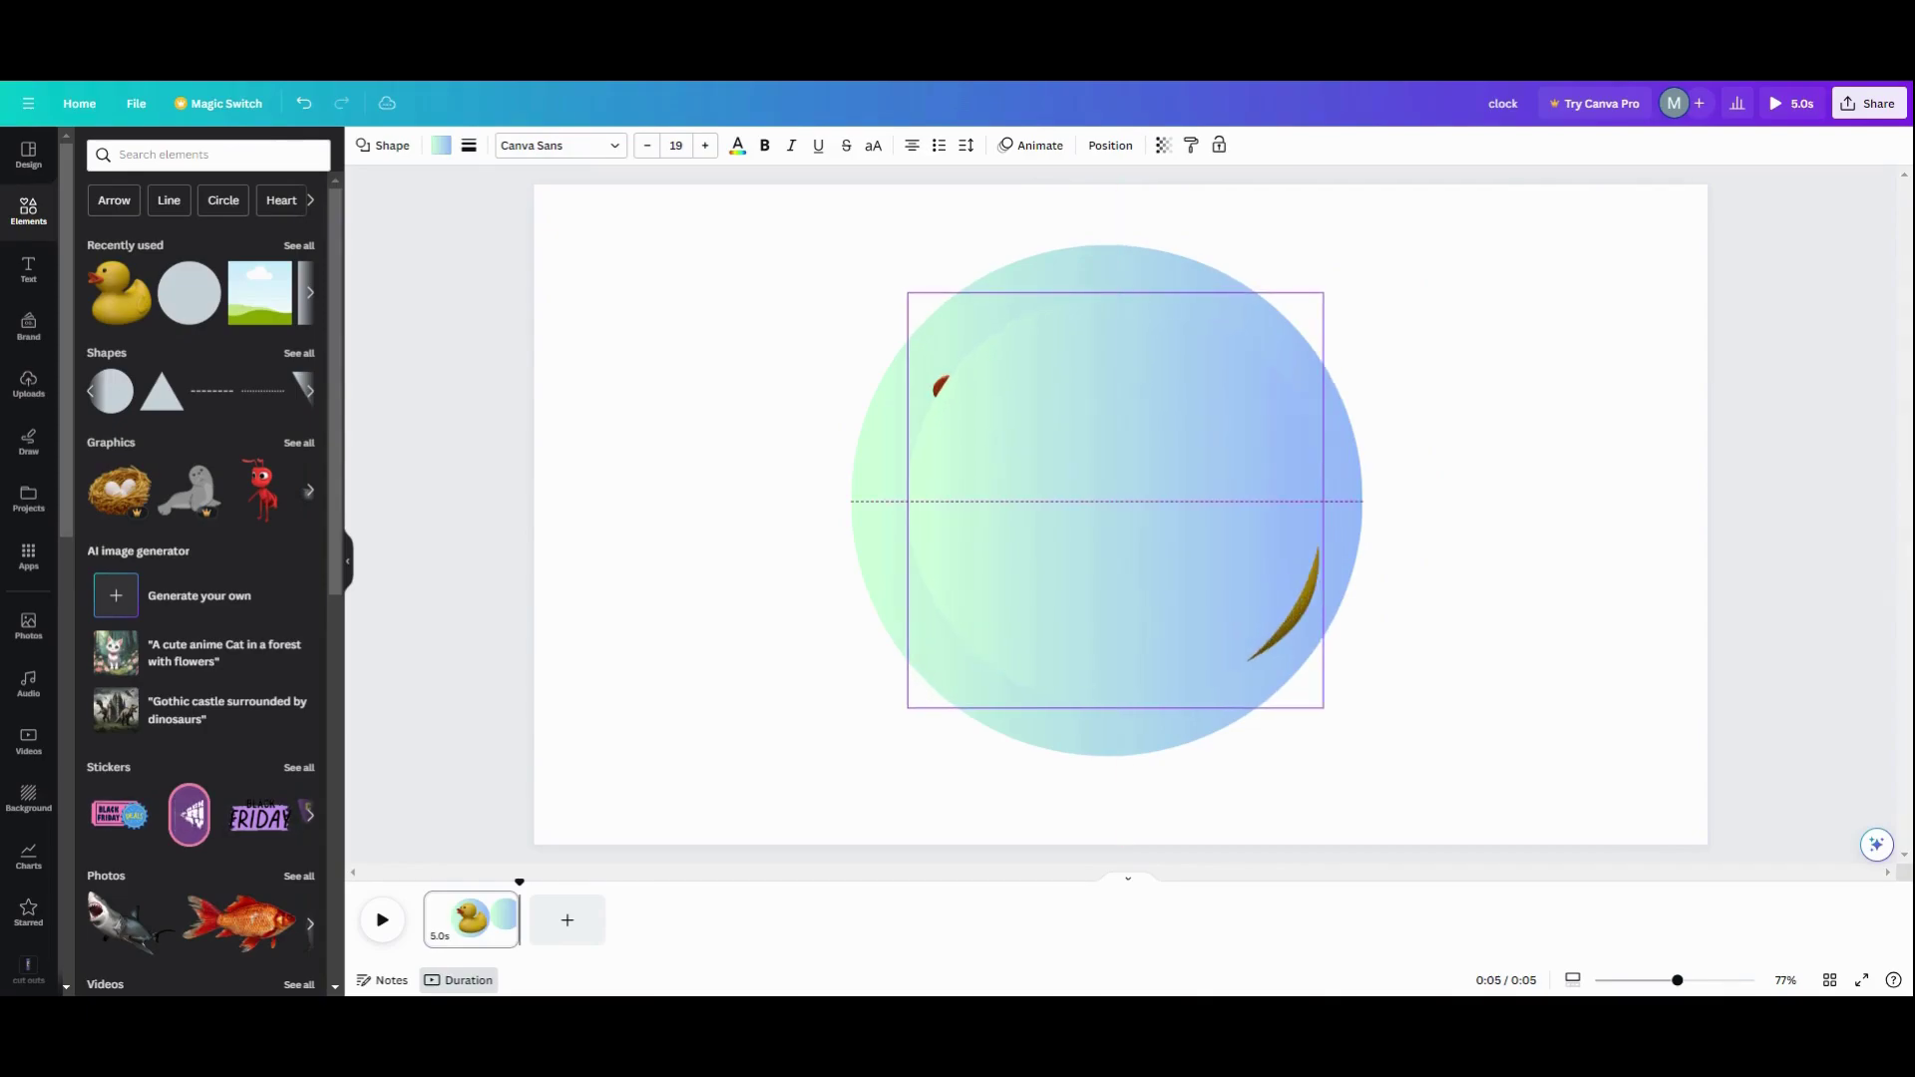
{"action": "left_click_drag", "start_coordinate": [1328, 292], "coordinate": [1345, 262]}
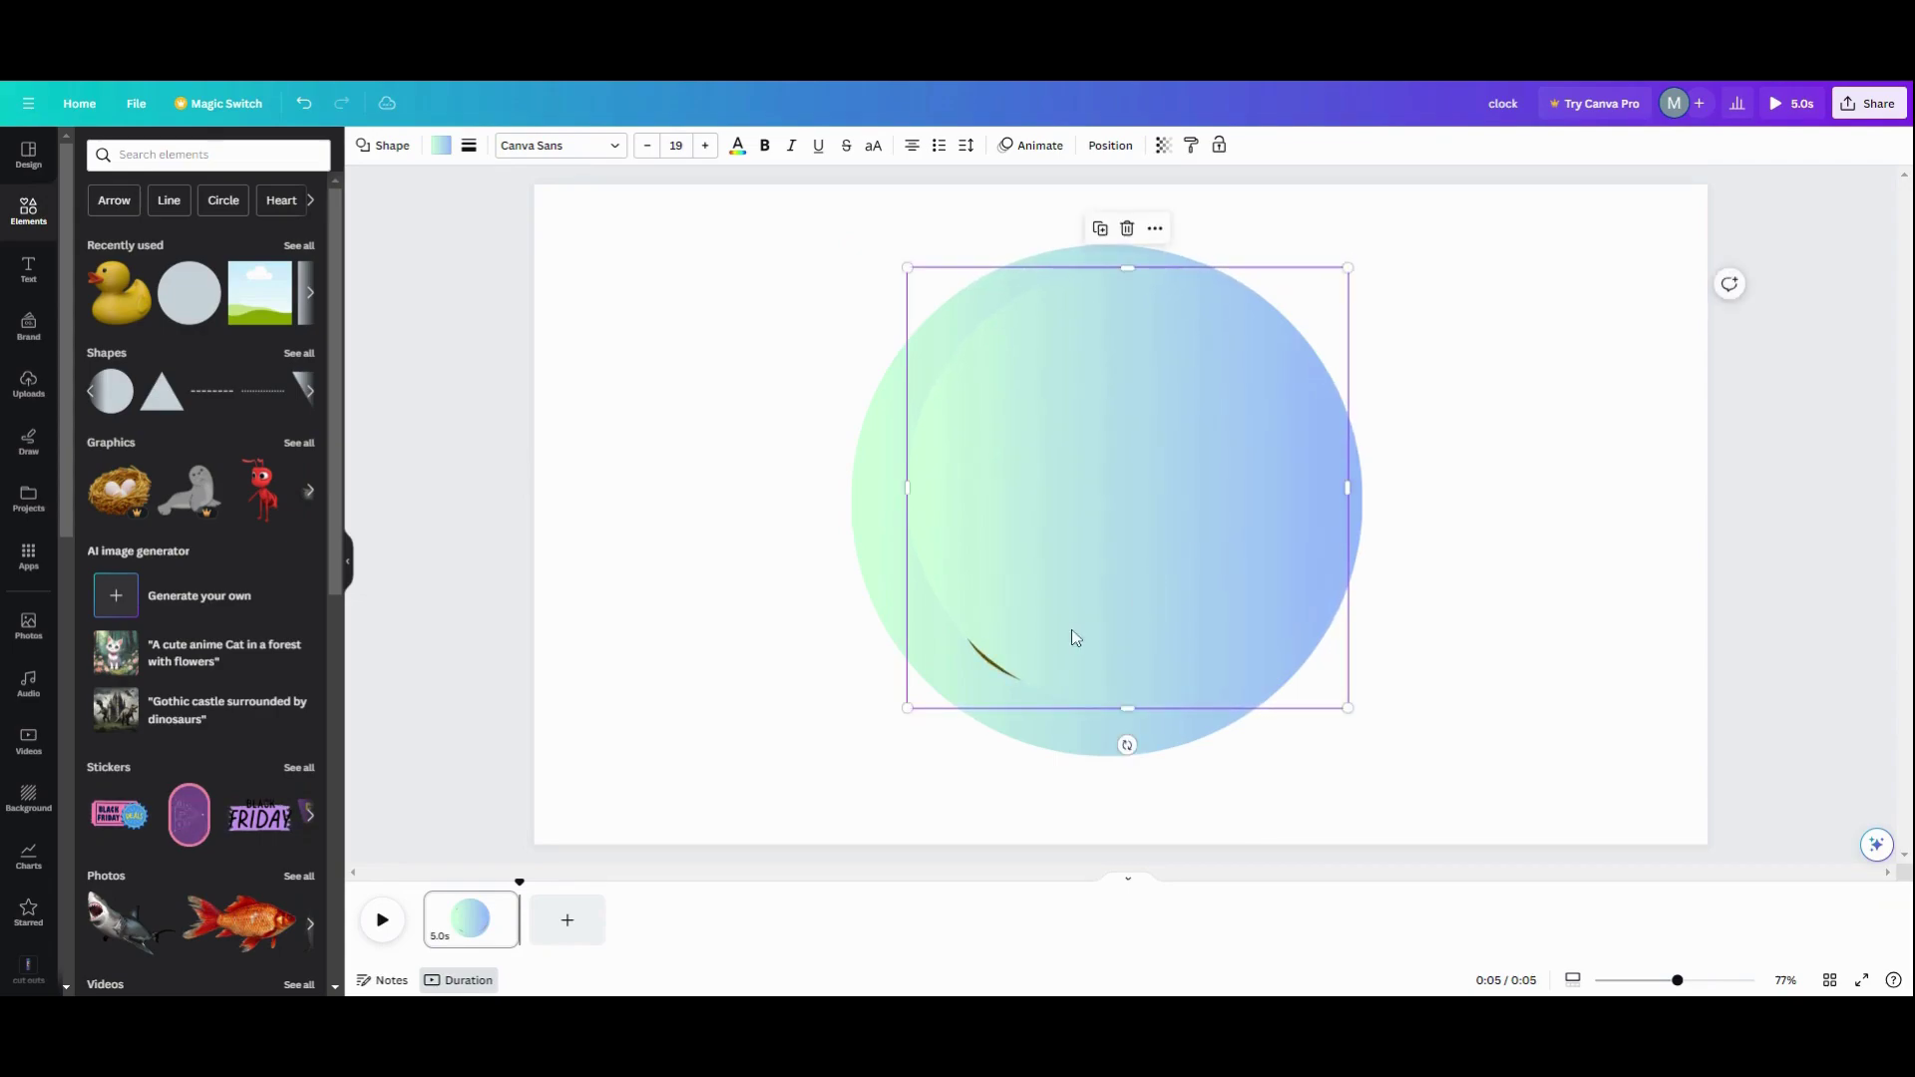
{"action": "left_click_drag", "start_coordinate": [882, 725], "coordinate": [865, 744]}
{"action": "mouse_move", "coordinate": [1077, 560]}
{"action": "left_mouse_down"}
{"action": "mouse_move", "coordinate": [1111, 560]}
{"action": "mouse_move", "coordinate": [1075, 557]}
{"action": "left_mouse_up"}
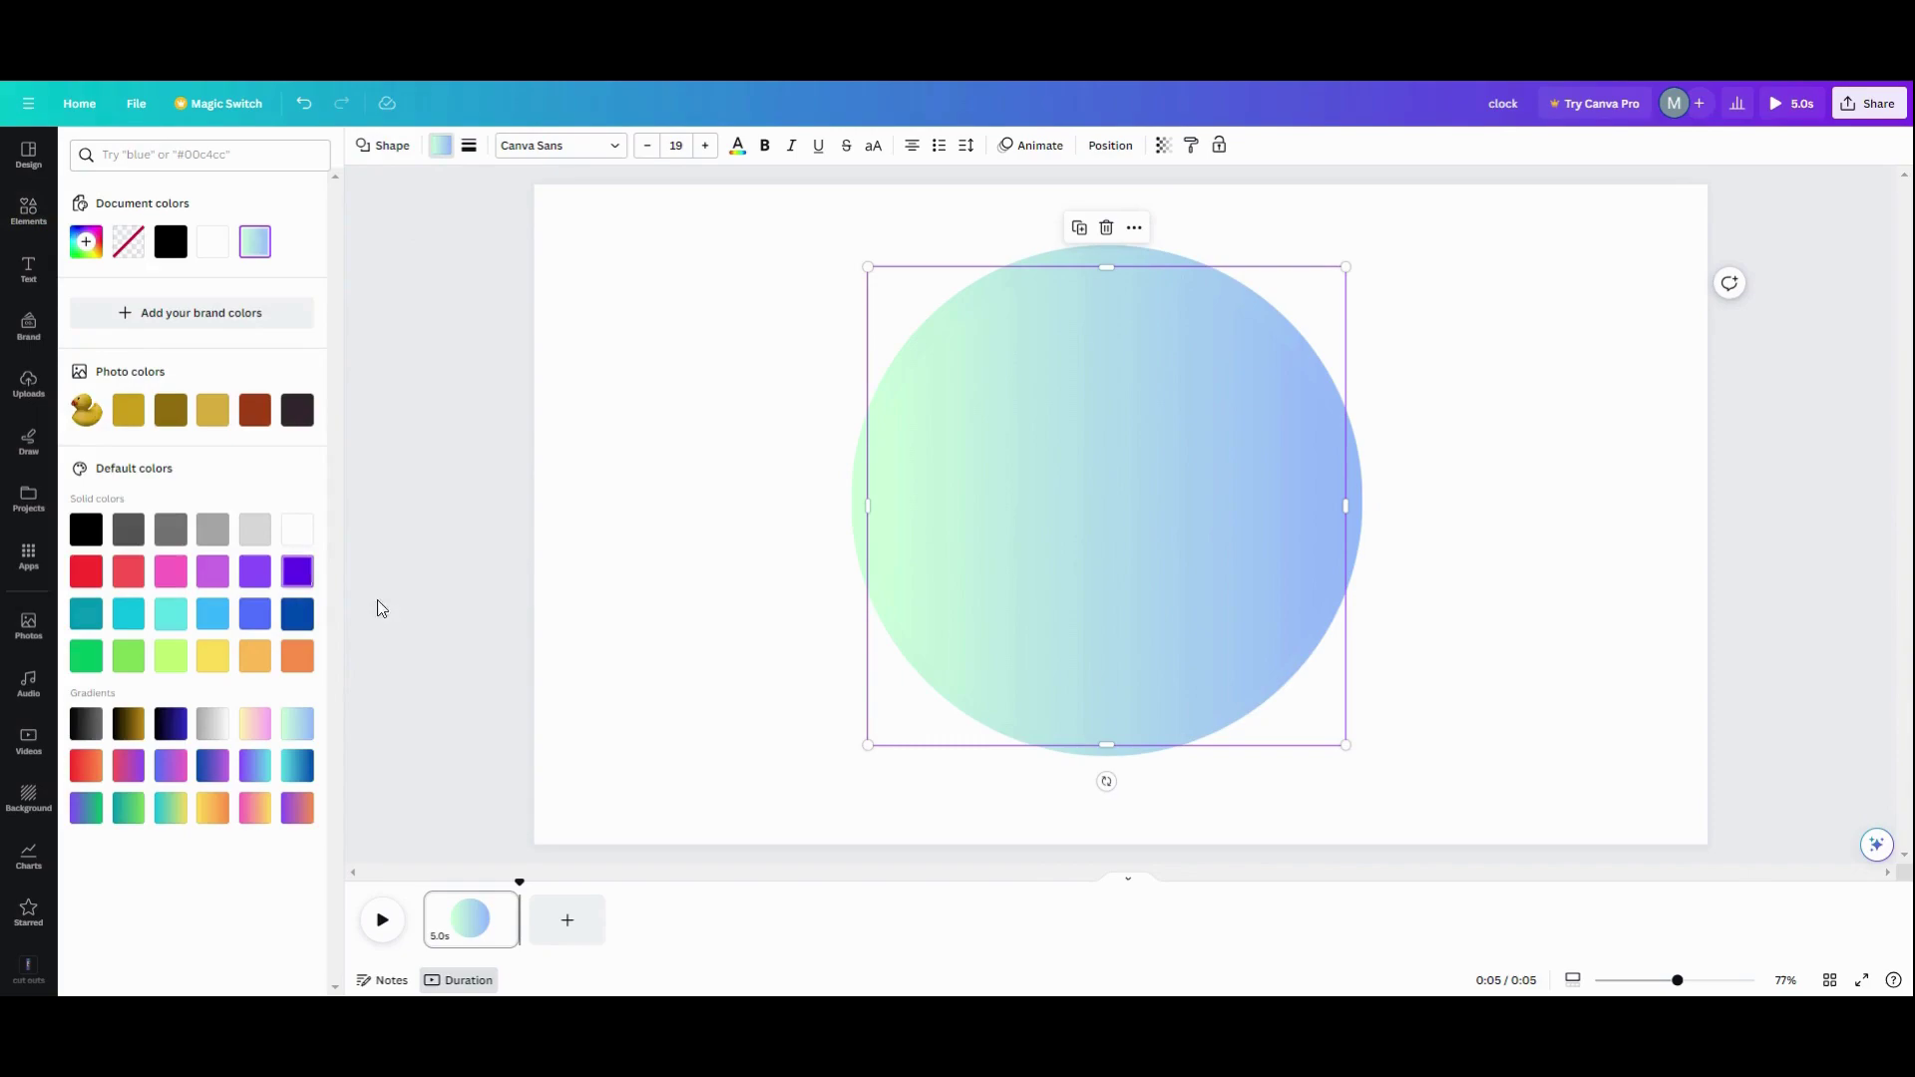
Step: Fill the covering circle with solid purple and enlarge it slightly
{"action": "left_click", "coordinate": [297, 571]}
{"action": "left_click", "coordinate": [1097, 512]}
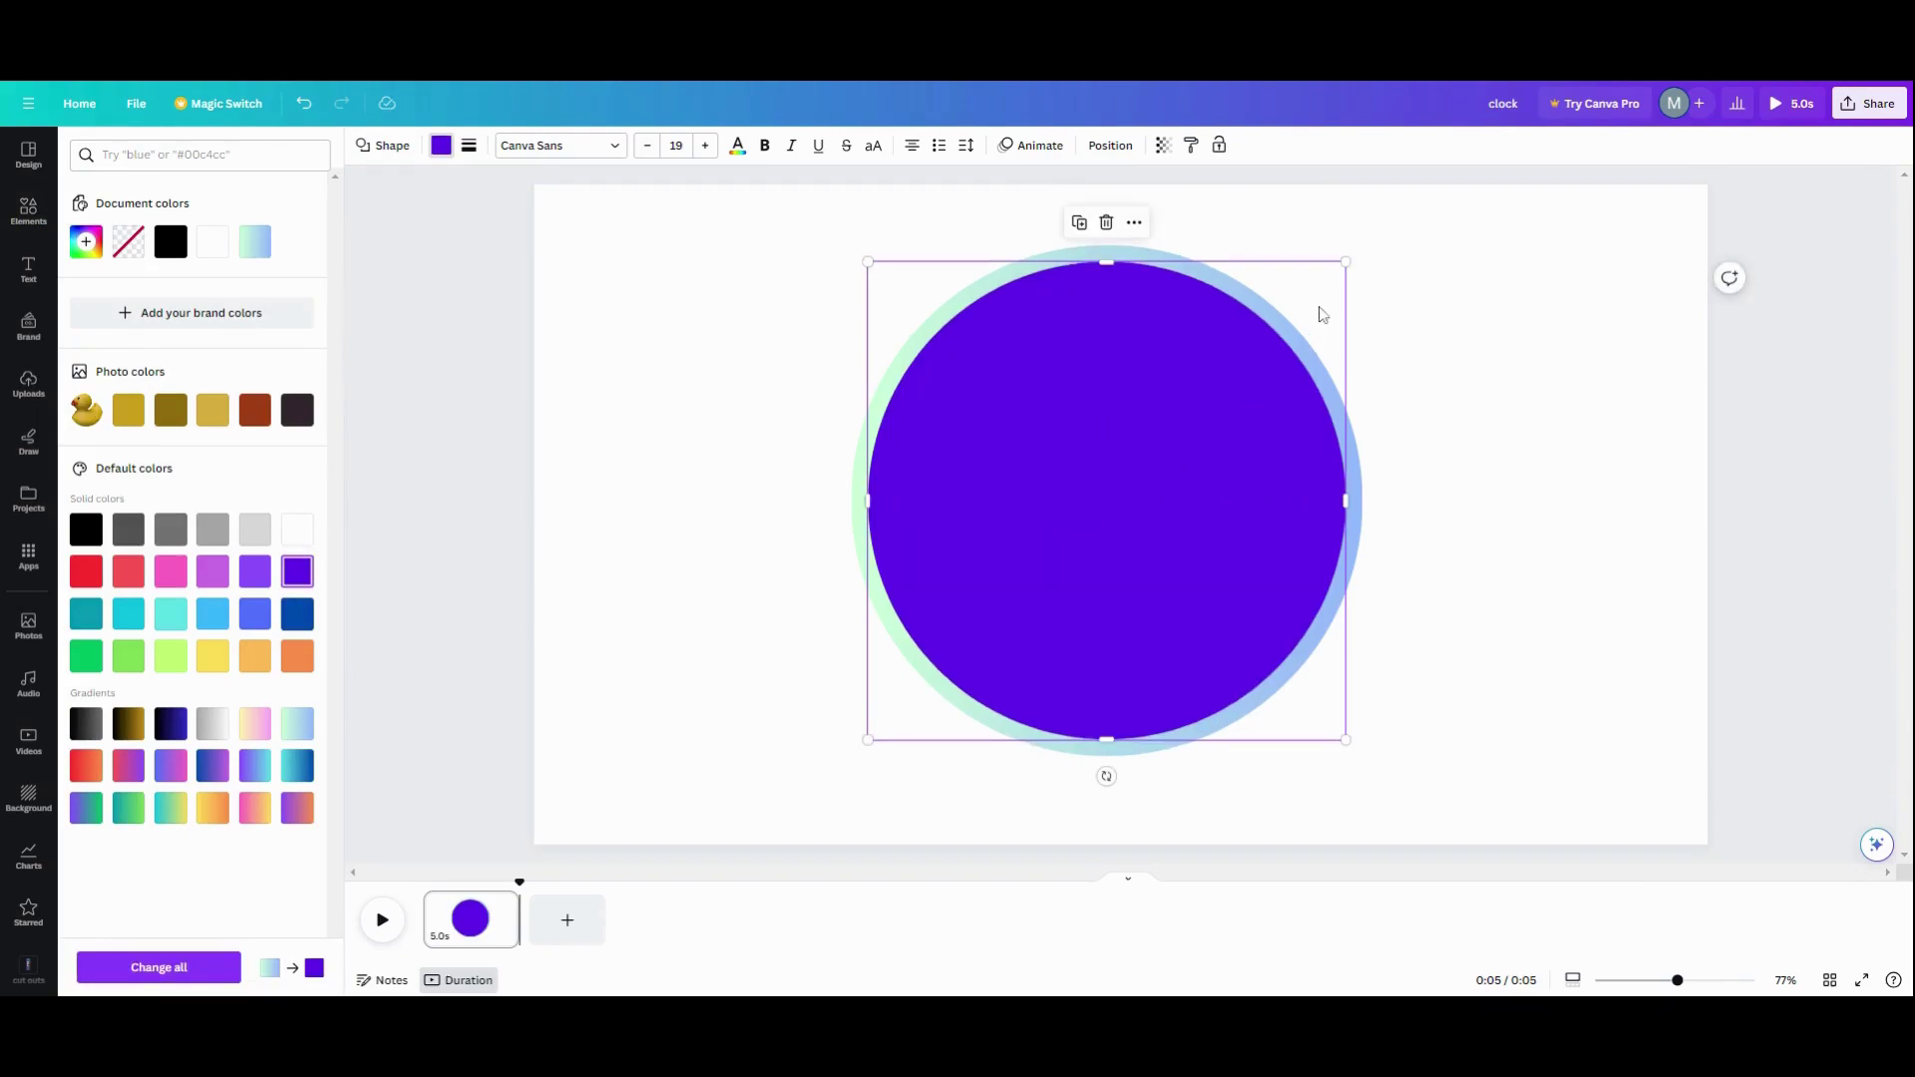
{"action": "left_click_drag", "start_coordinate": [1344, 263], "coordinate": [1341, 263]}
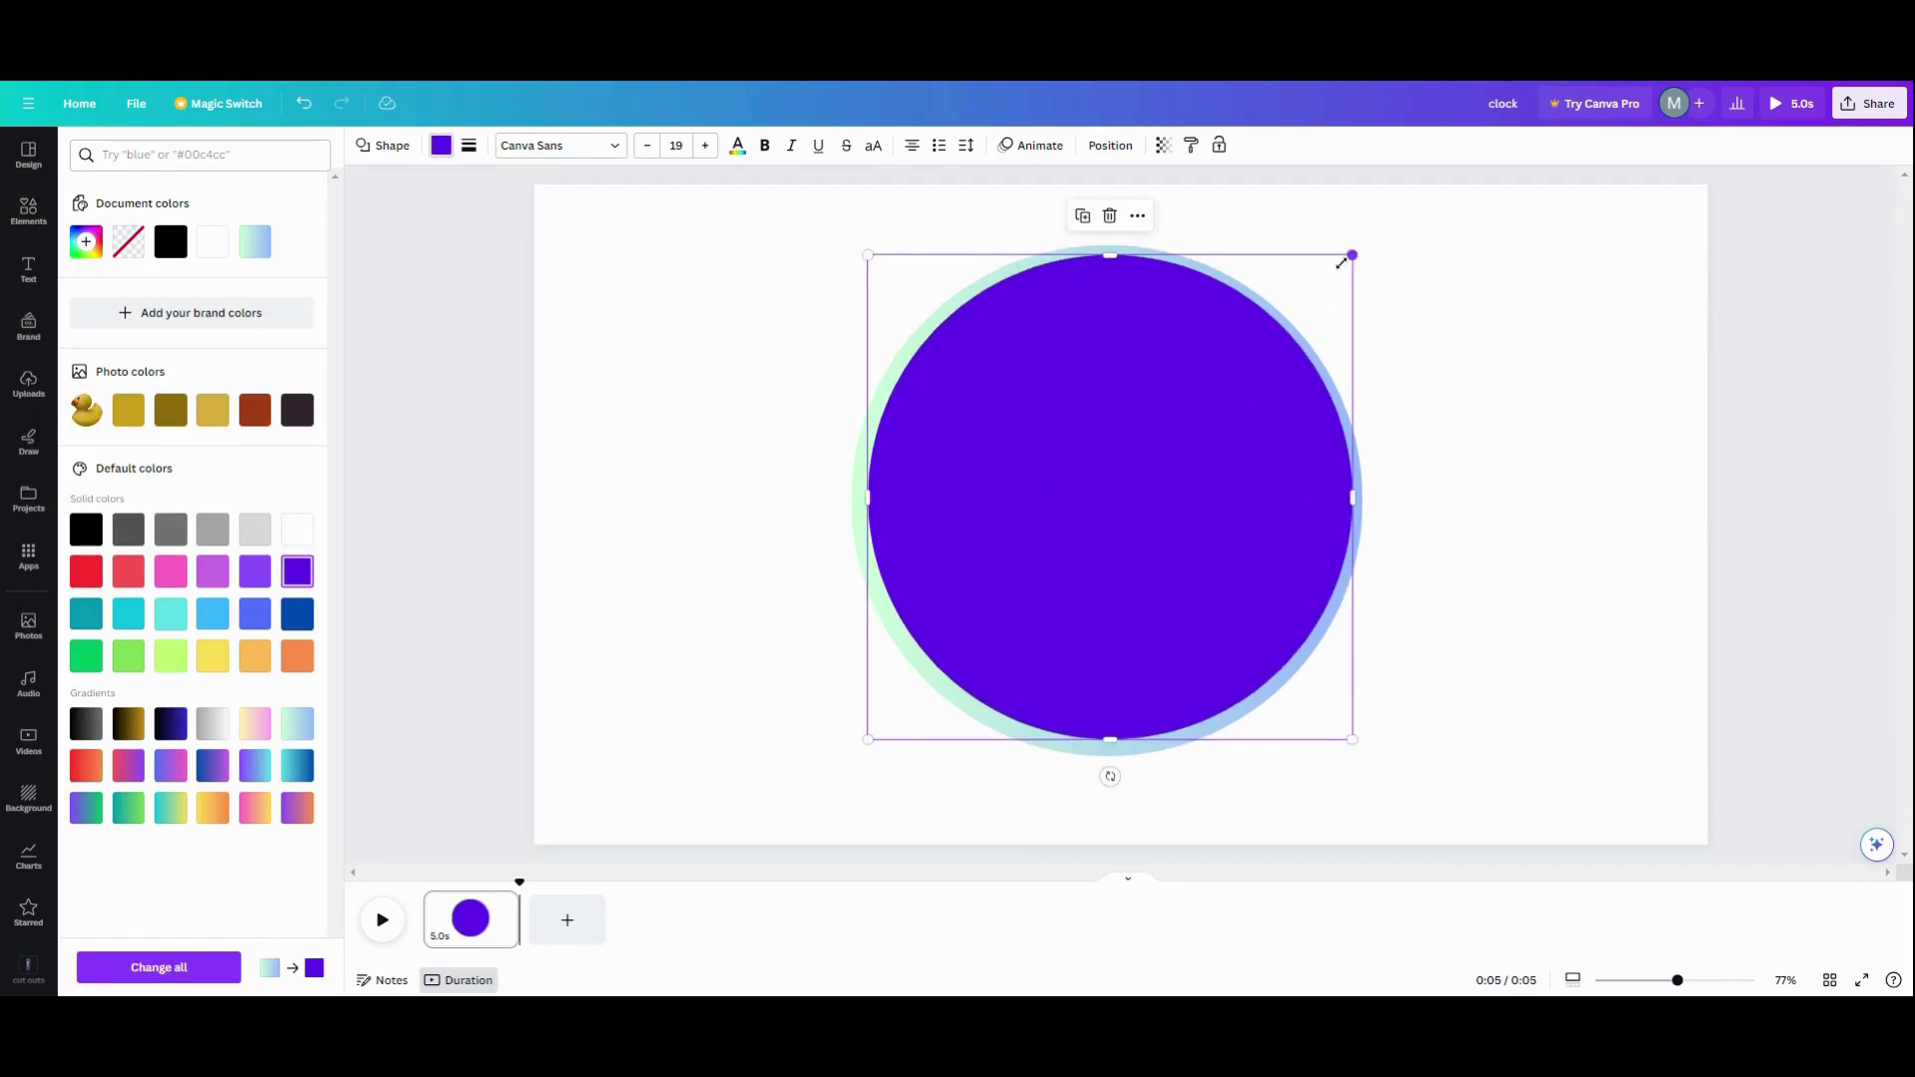
{"action": "left_click_drag", "start_coordinate": [866, 740], "coordinate": [858, 750]}
Step: Move the purple circle right of centre and the duck group to the upper left
{"action": "left_click", "coordinate": [1076, 551]}
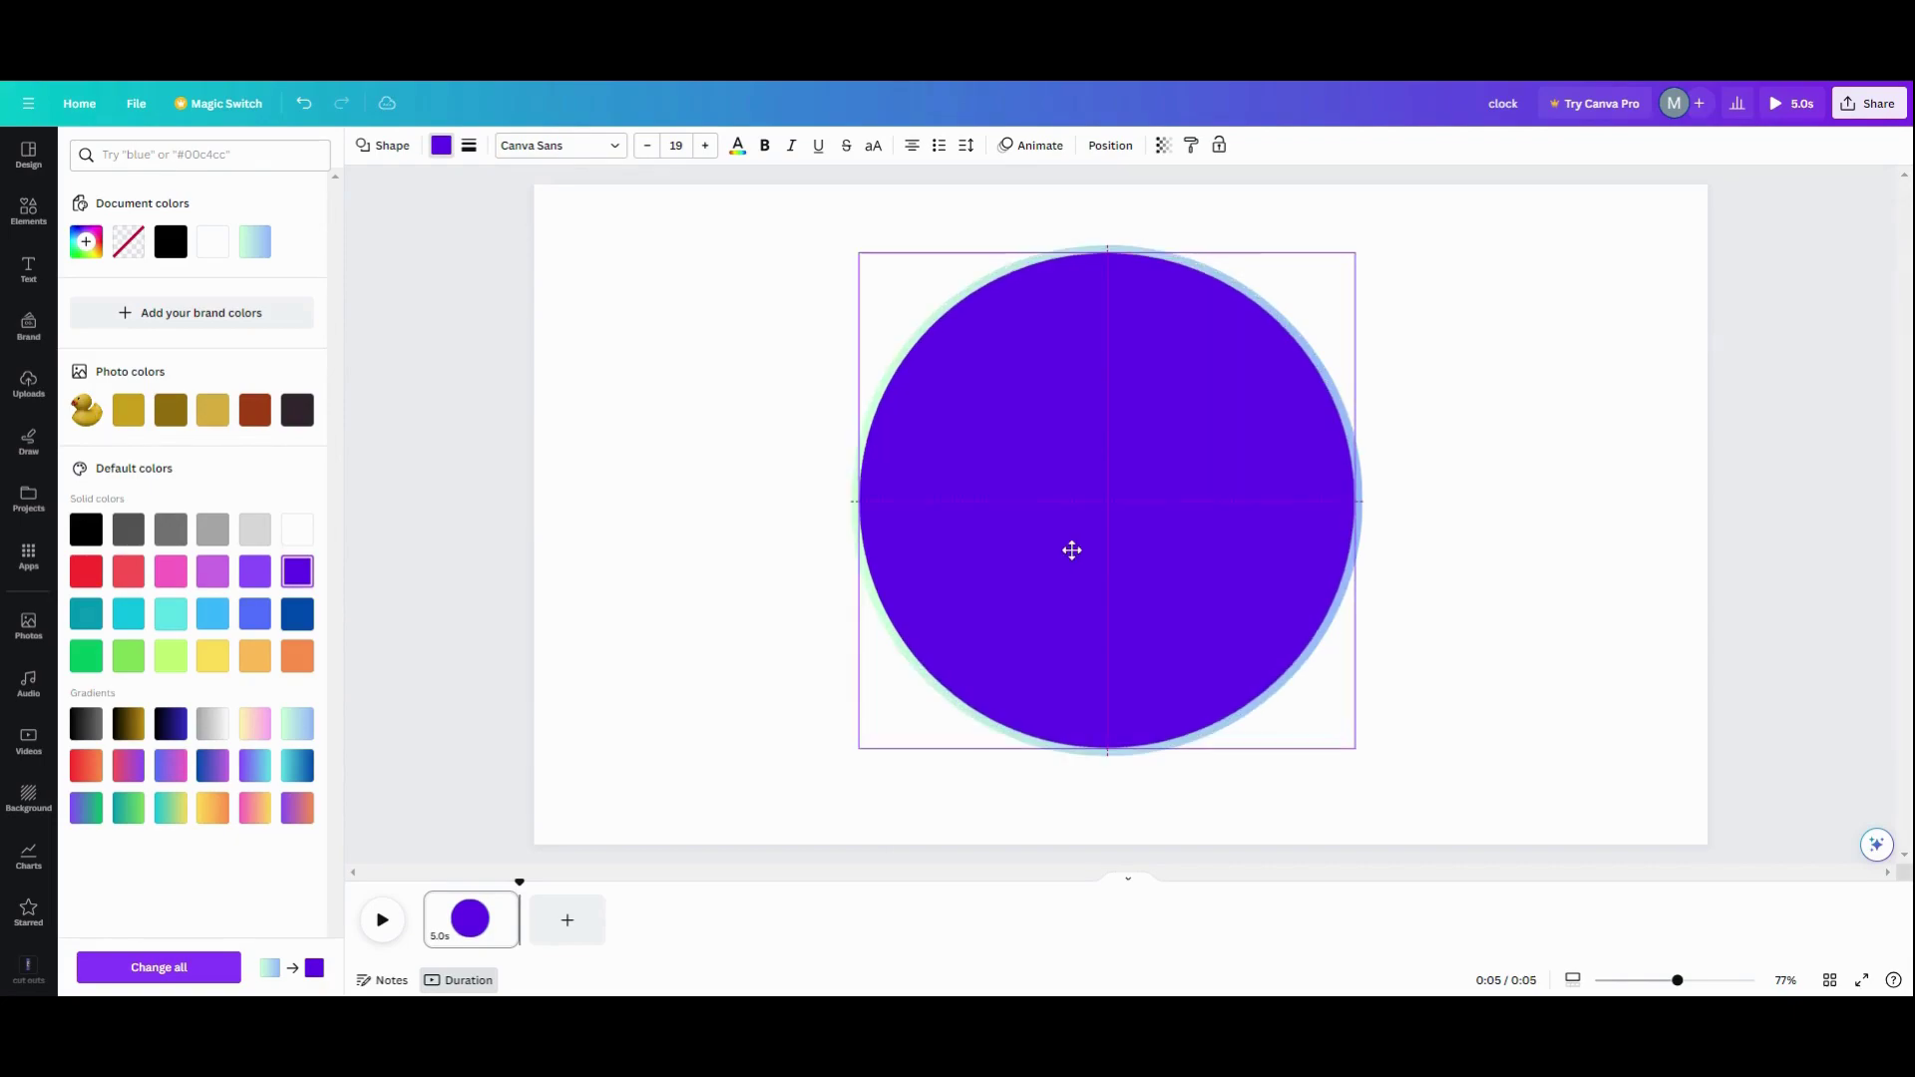
{"action": "left_click_drag", "start_coordinate": [1074, 556], "coordinate": [1487, 530]}
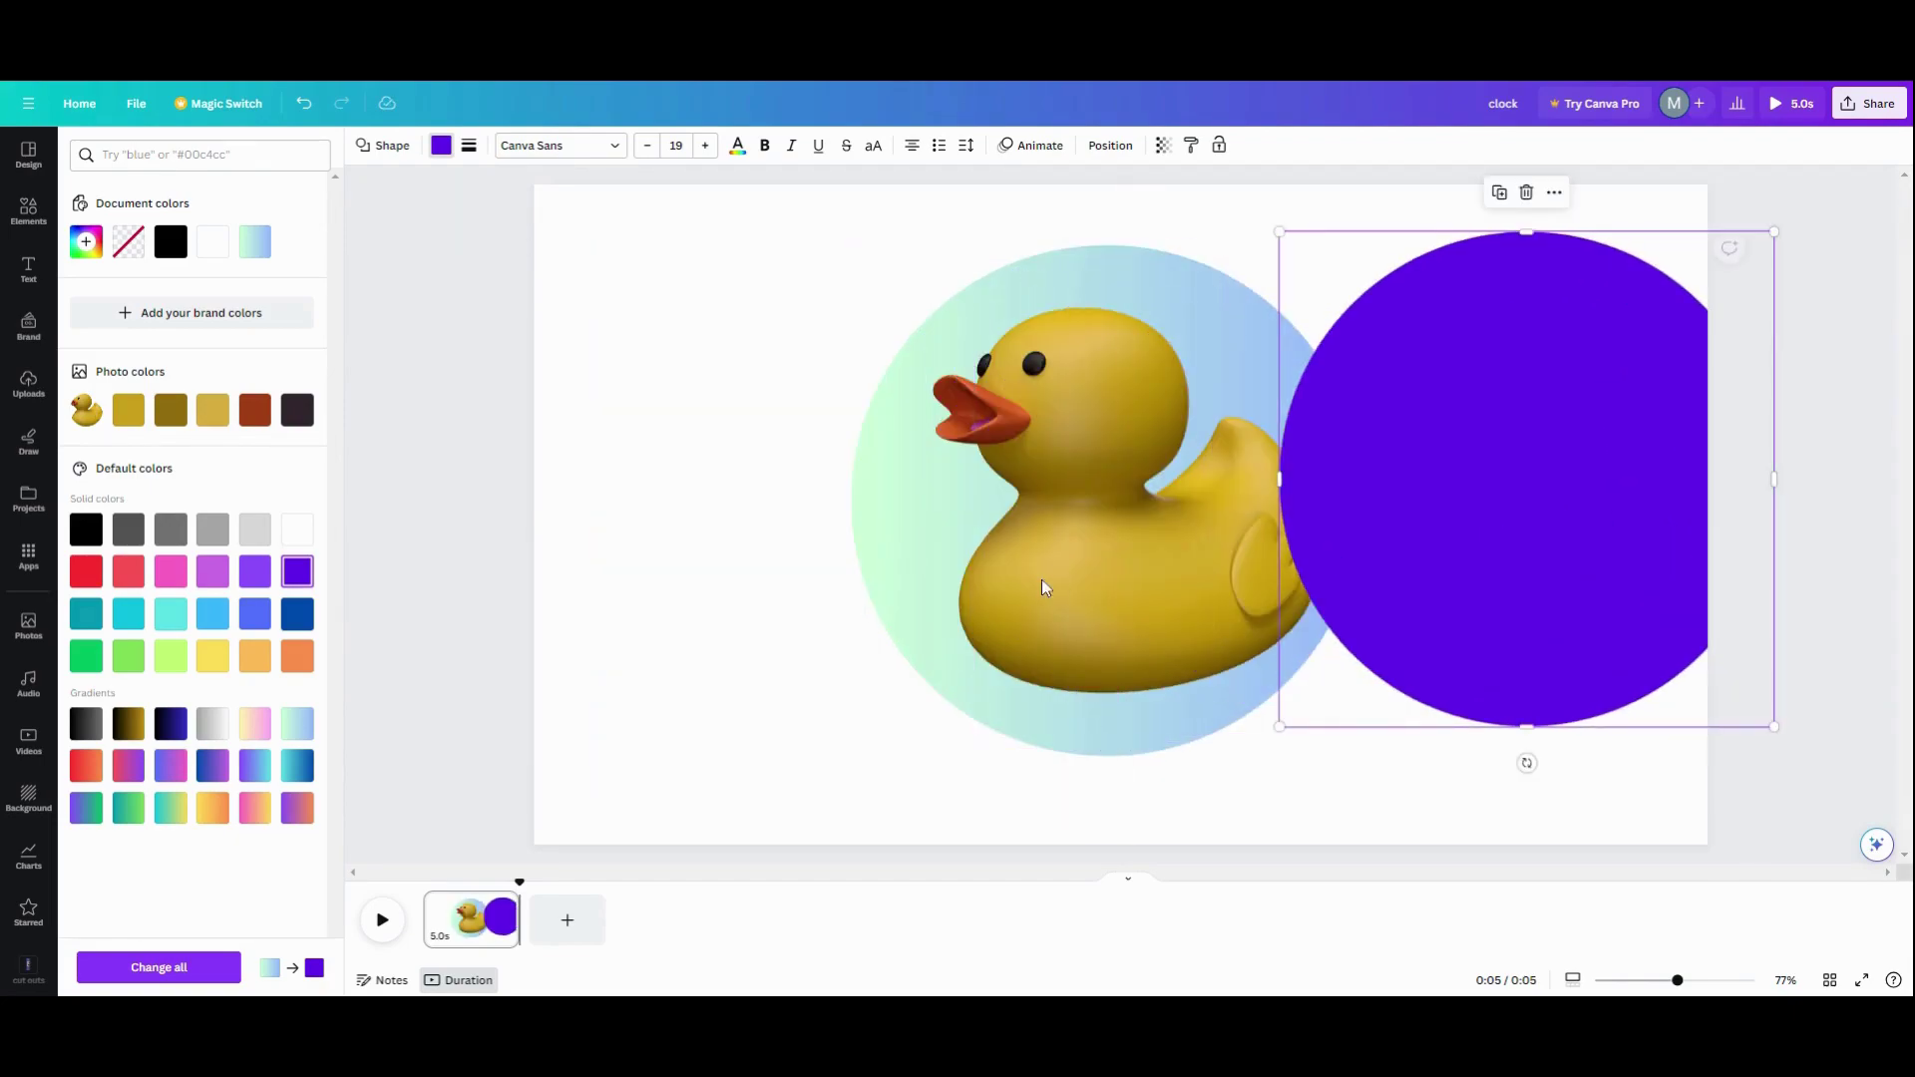
{"action": "left_click_drag", "start_coordinate": [1031, 587], "coordinate": [633, 449]}
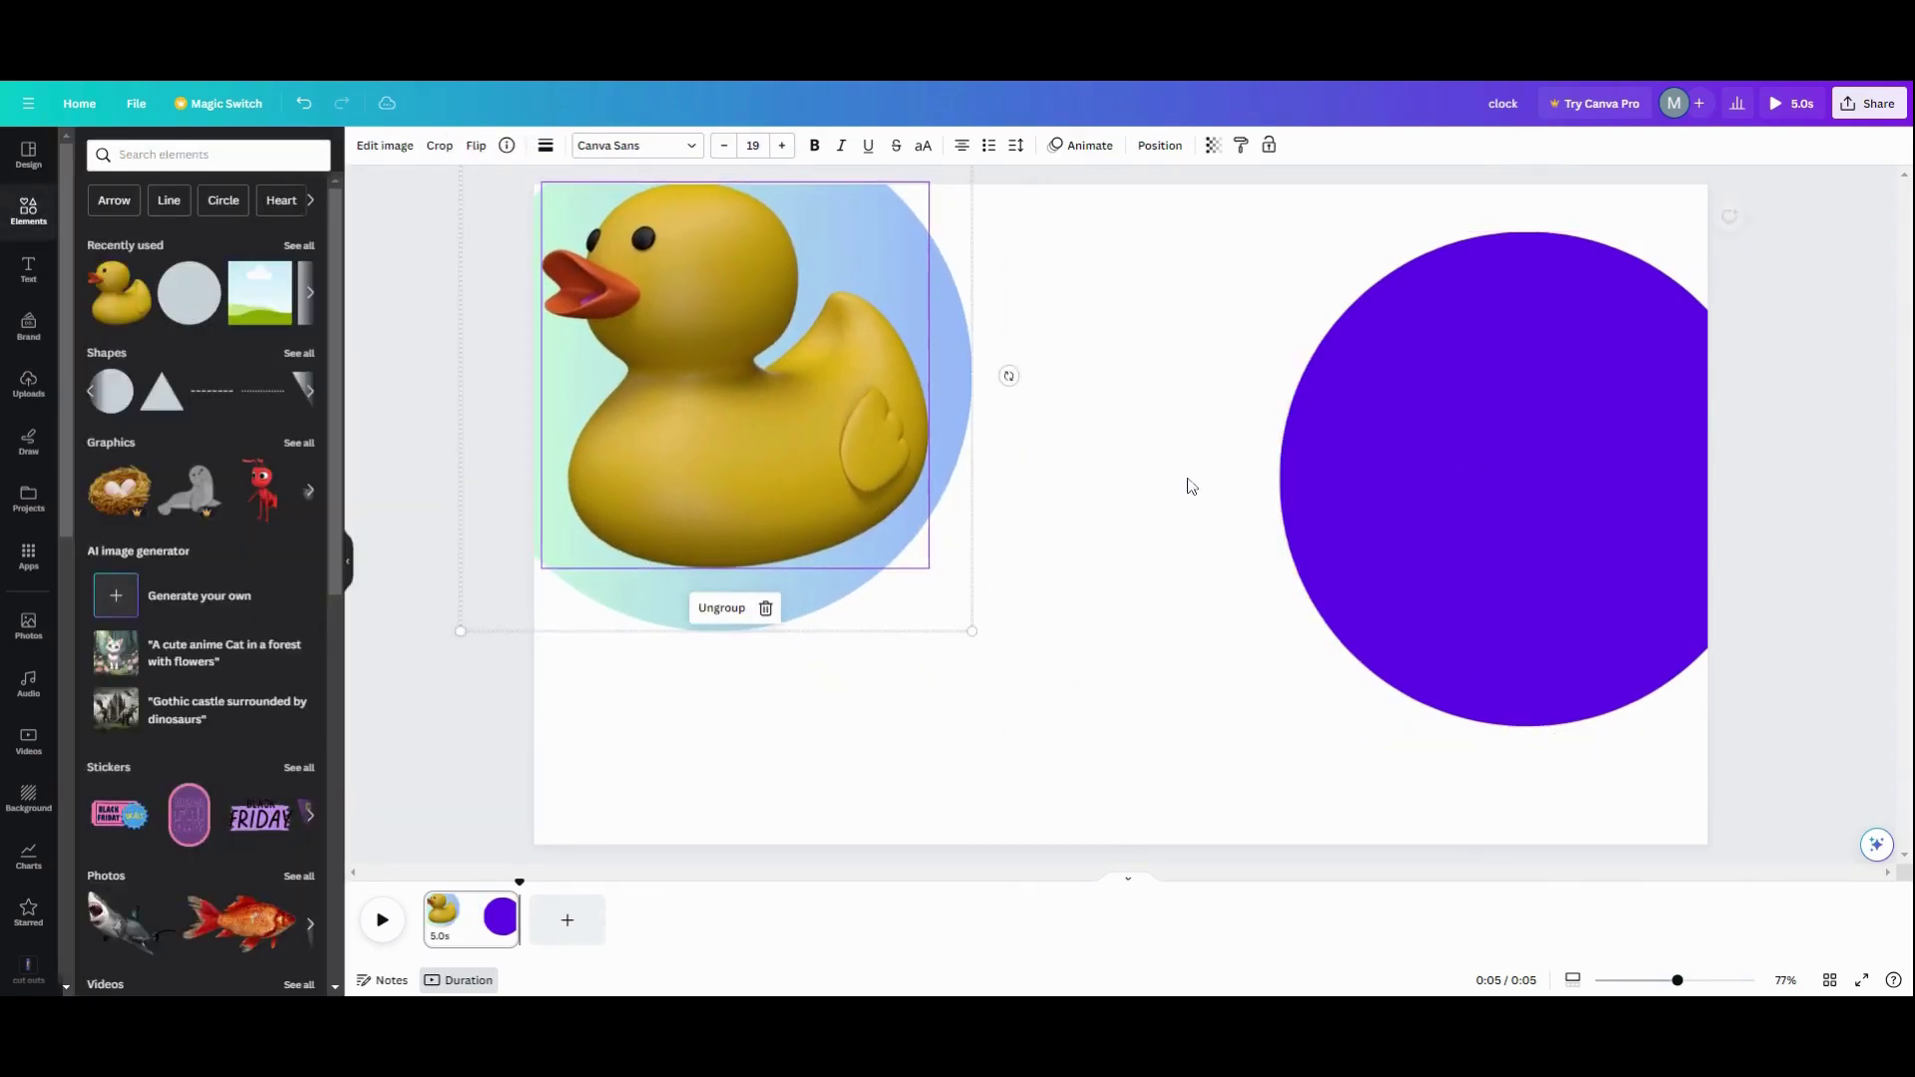
{"action": "left_click", "coordinate": [1436, 445]}
{"action": "left_click_drag", "start_coordinate": [1437, 444], "coordinate": [1143, 489]}
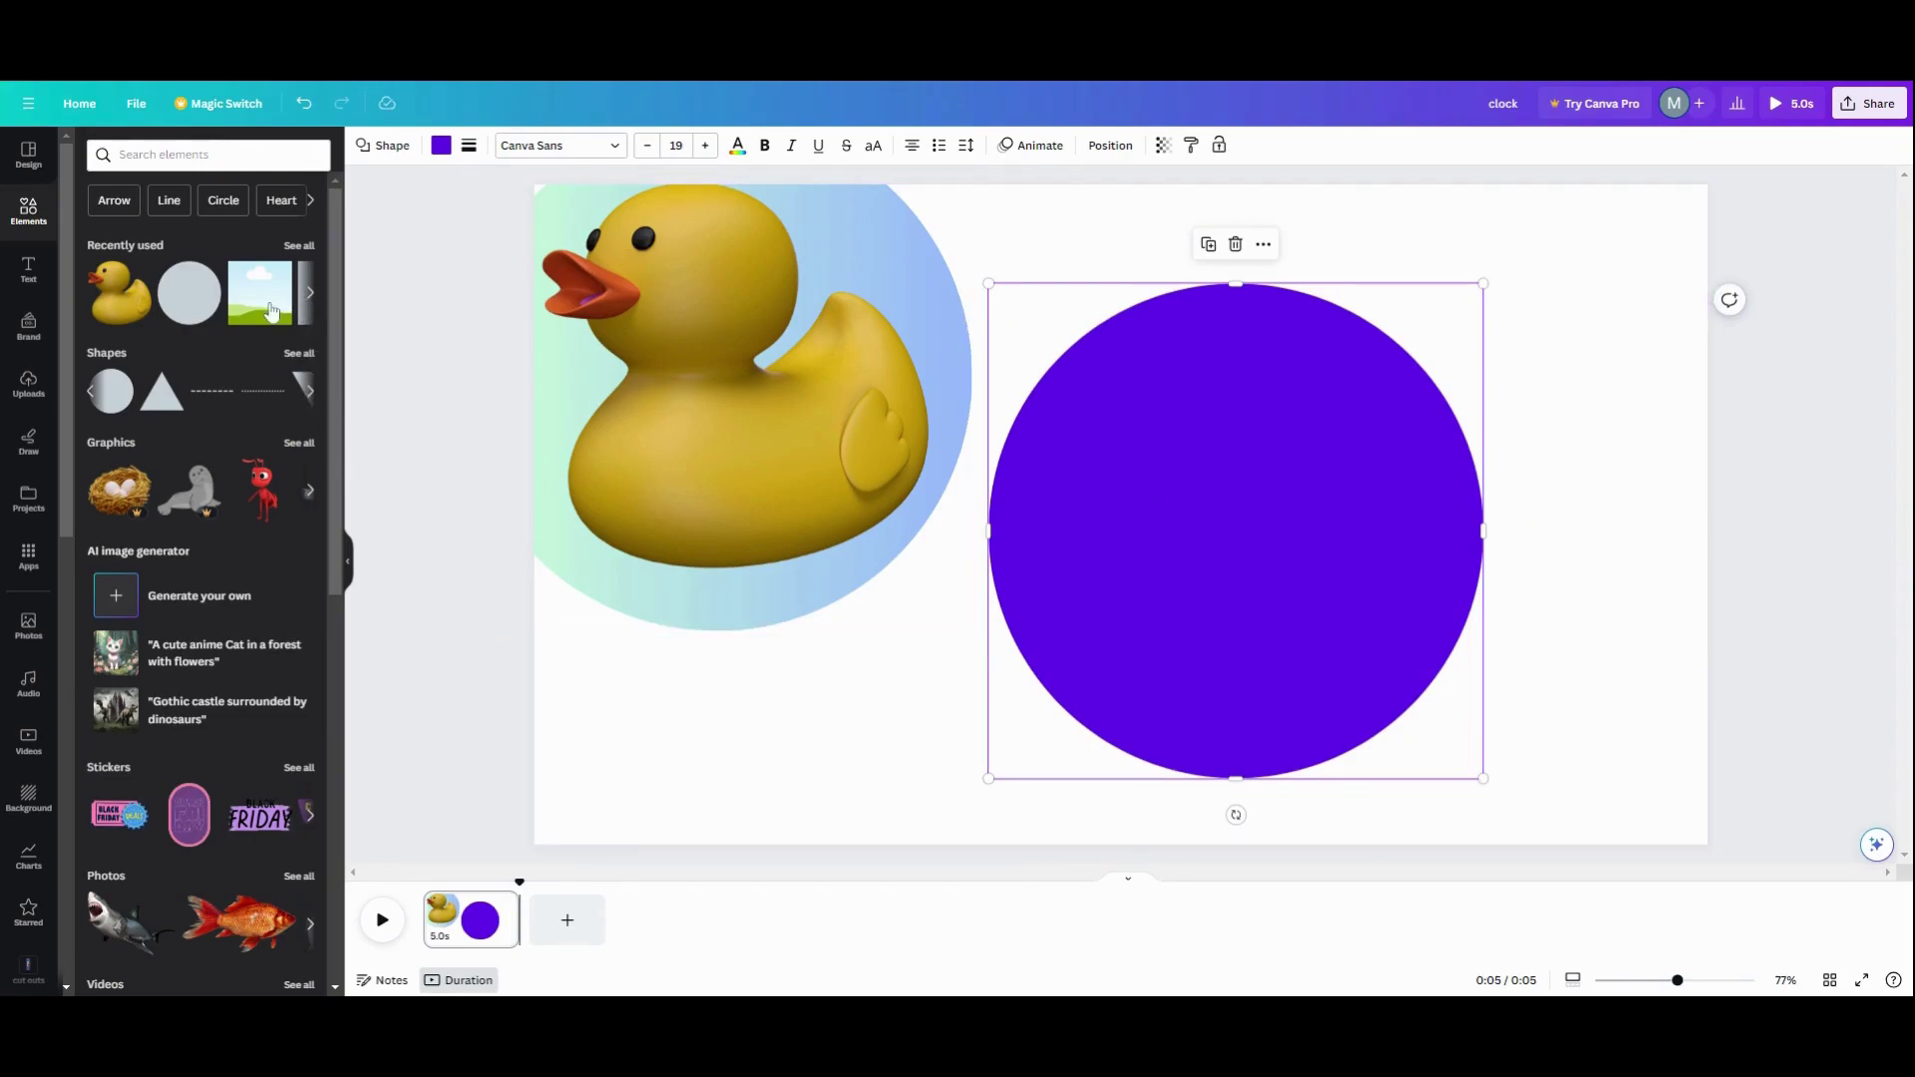
Step: Add a text box with the silver gradient fill and narrow it into an upright bar at the circle's centre
{"action": "left_click", "coordinate": [309, 295]}
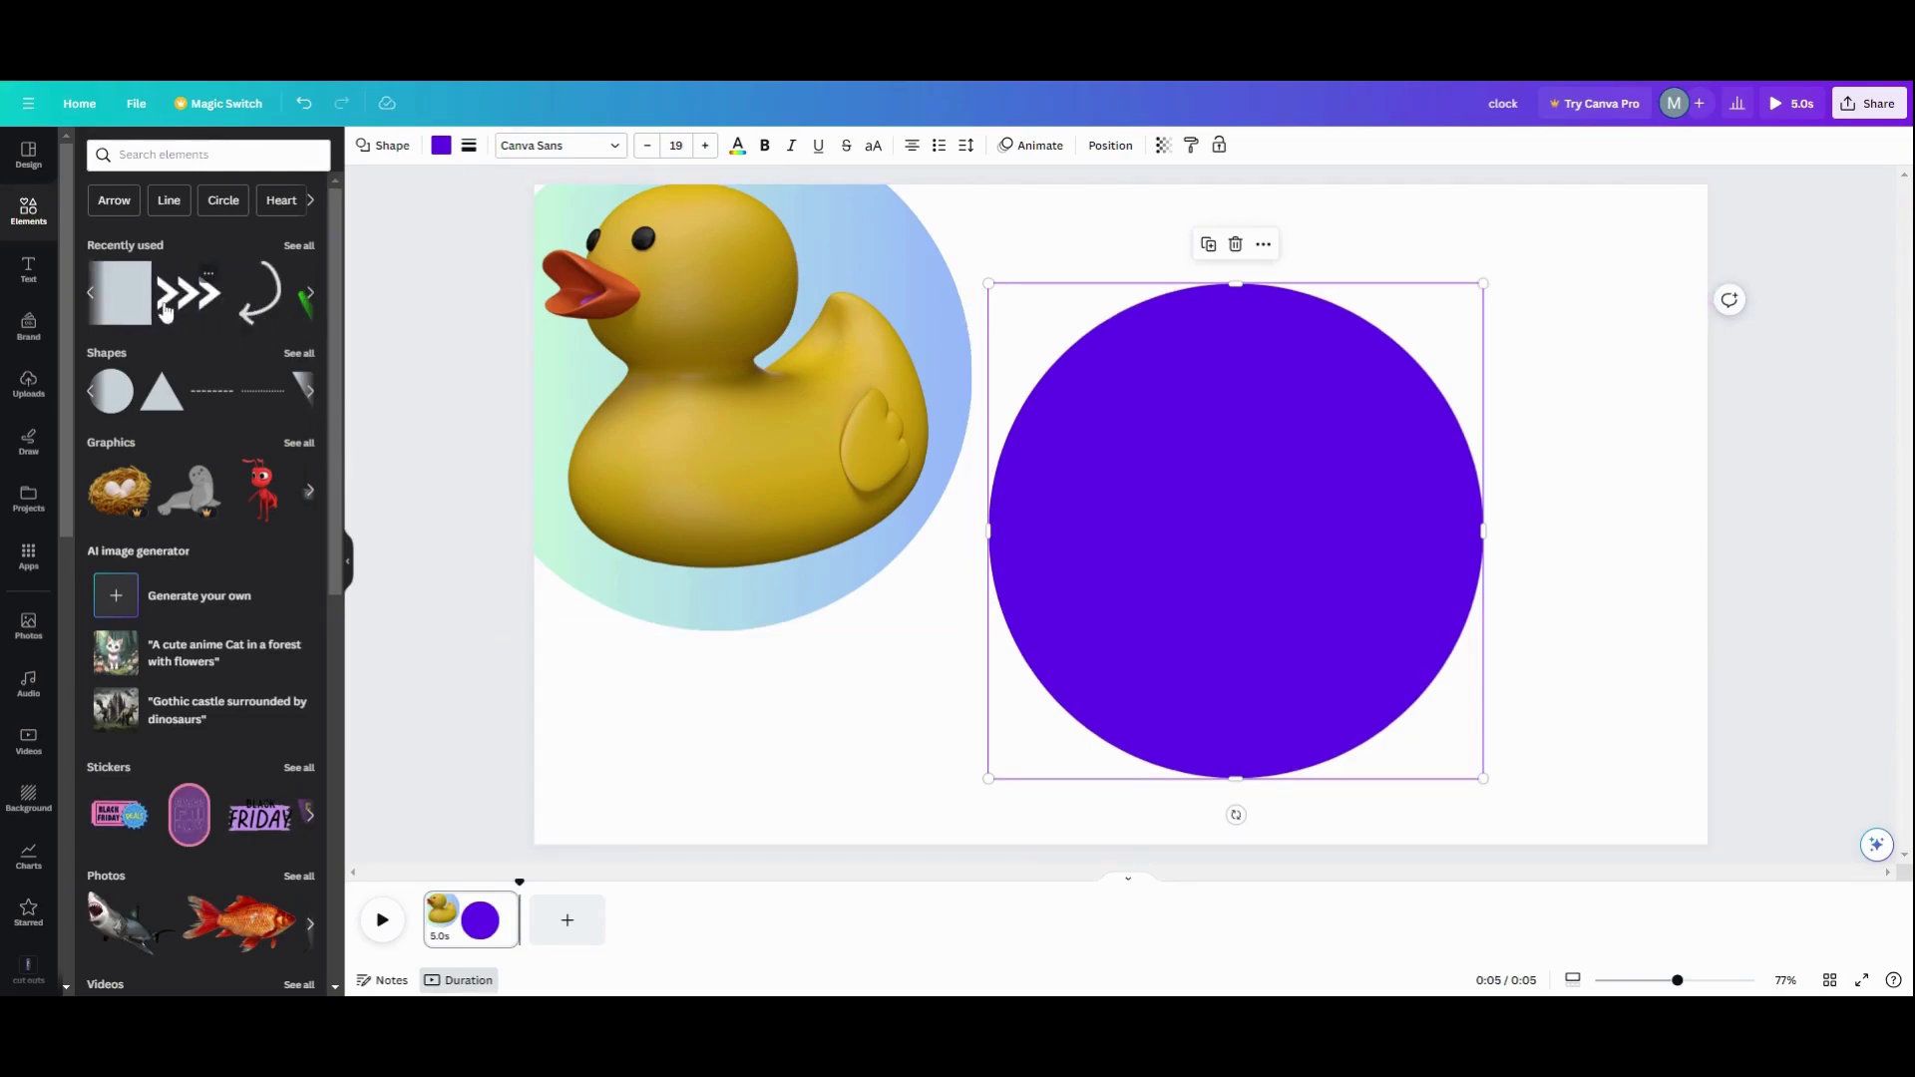
{"action": "key", "text": "t"}
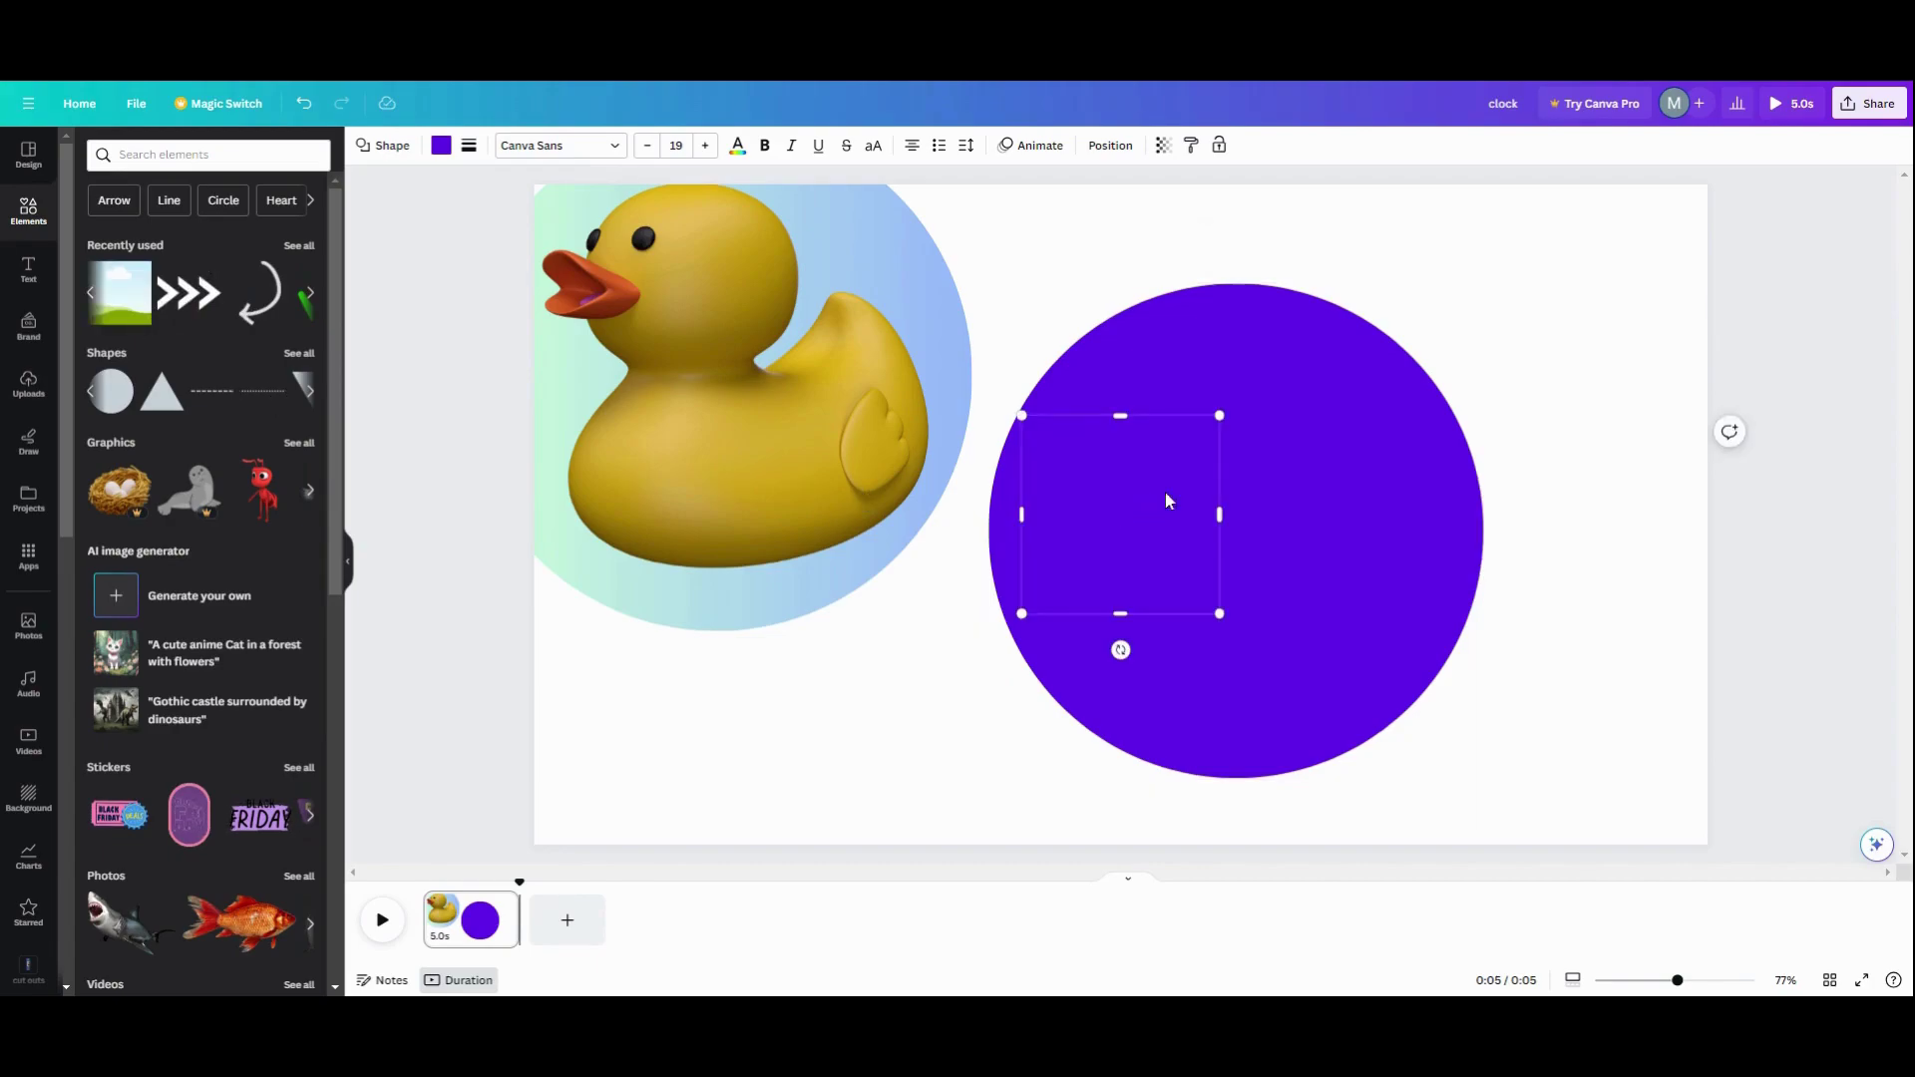
{"action": "left_click", "coordinate": [440, 147]}
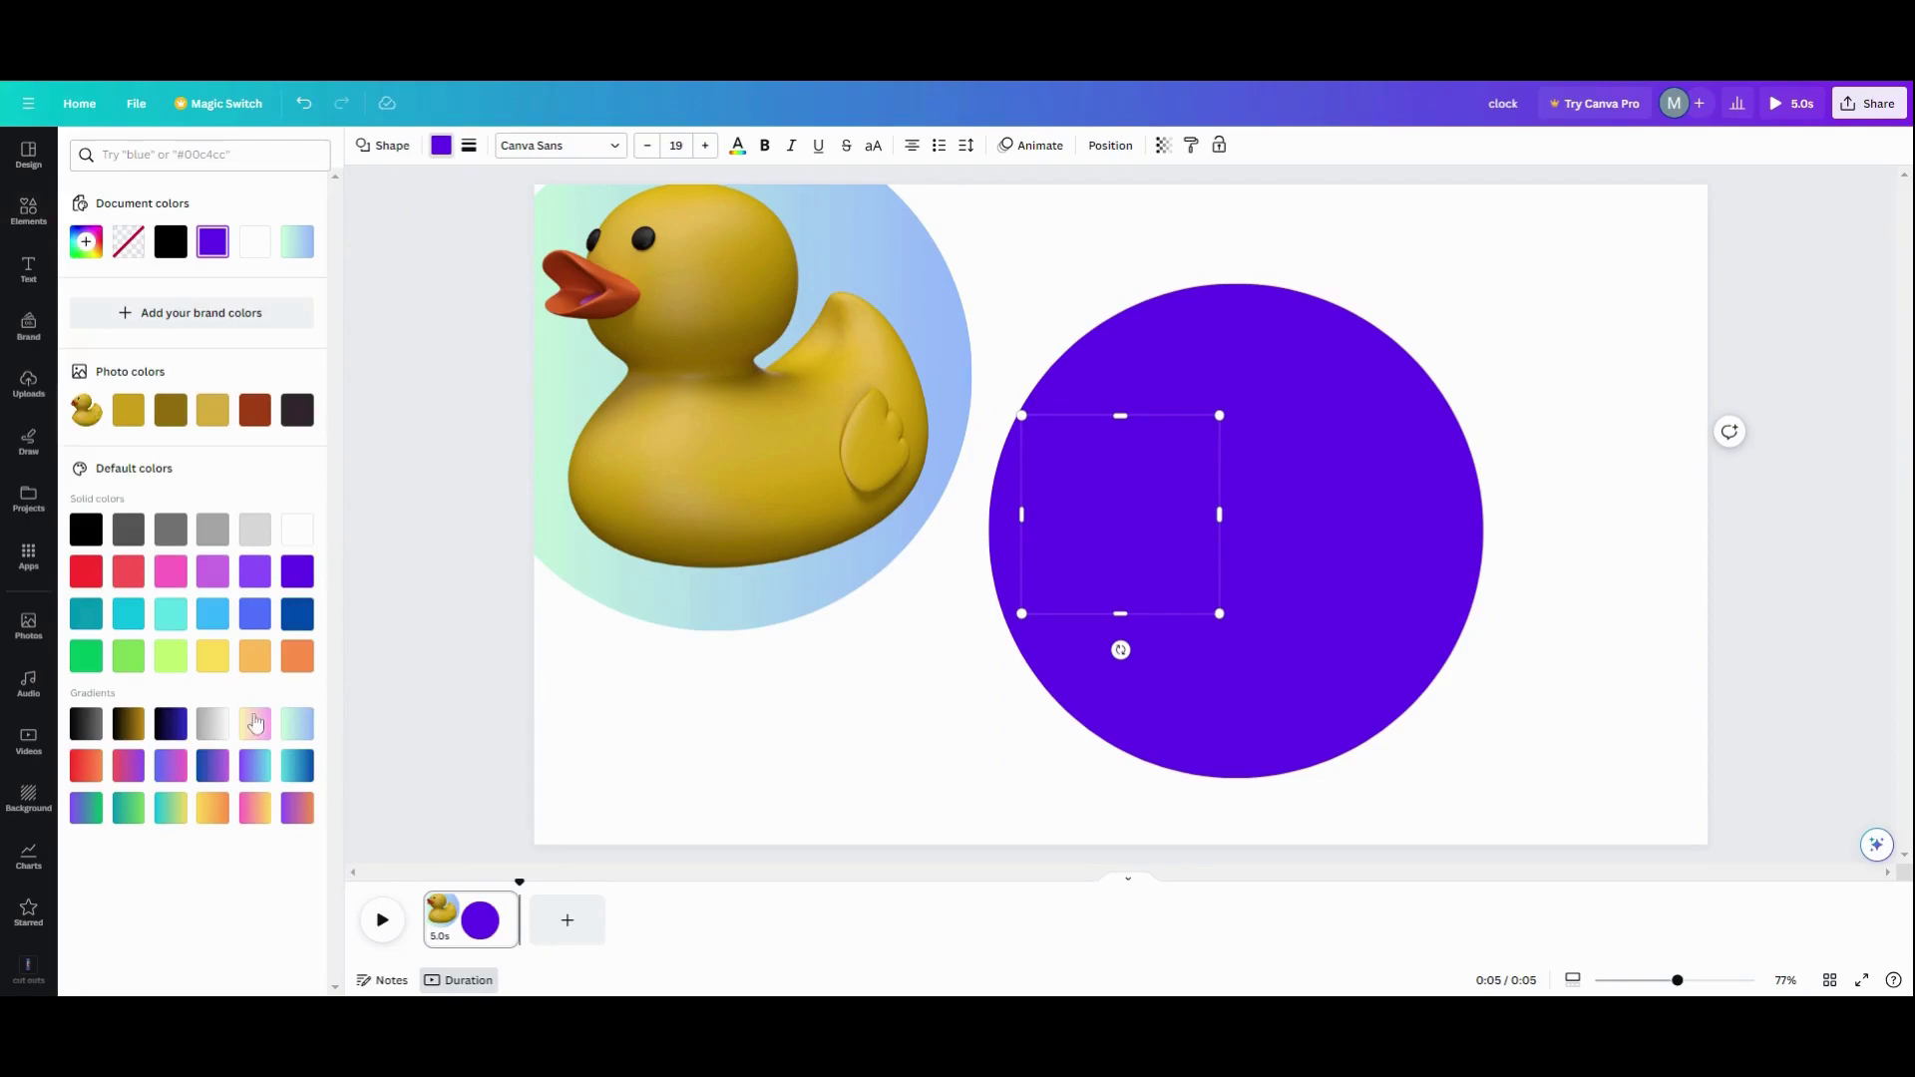
{"action": "left_click", "coordinate": [212, 723]}
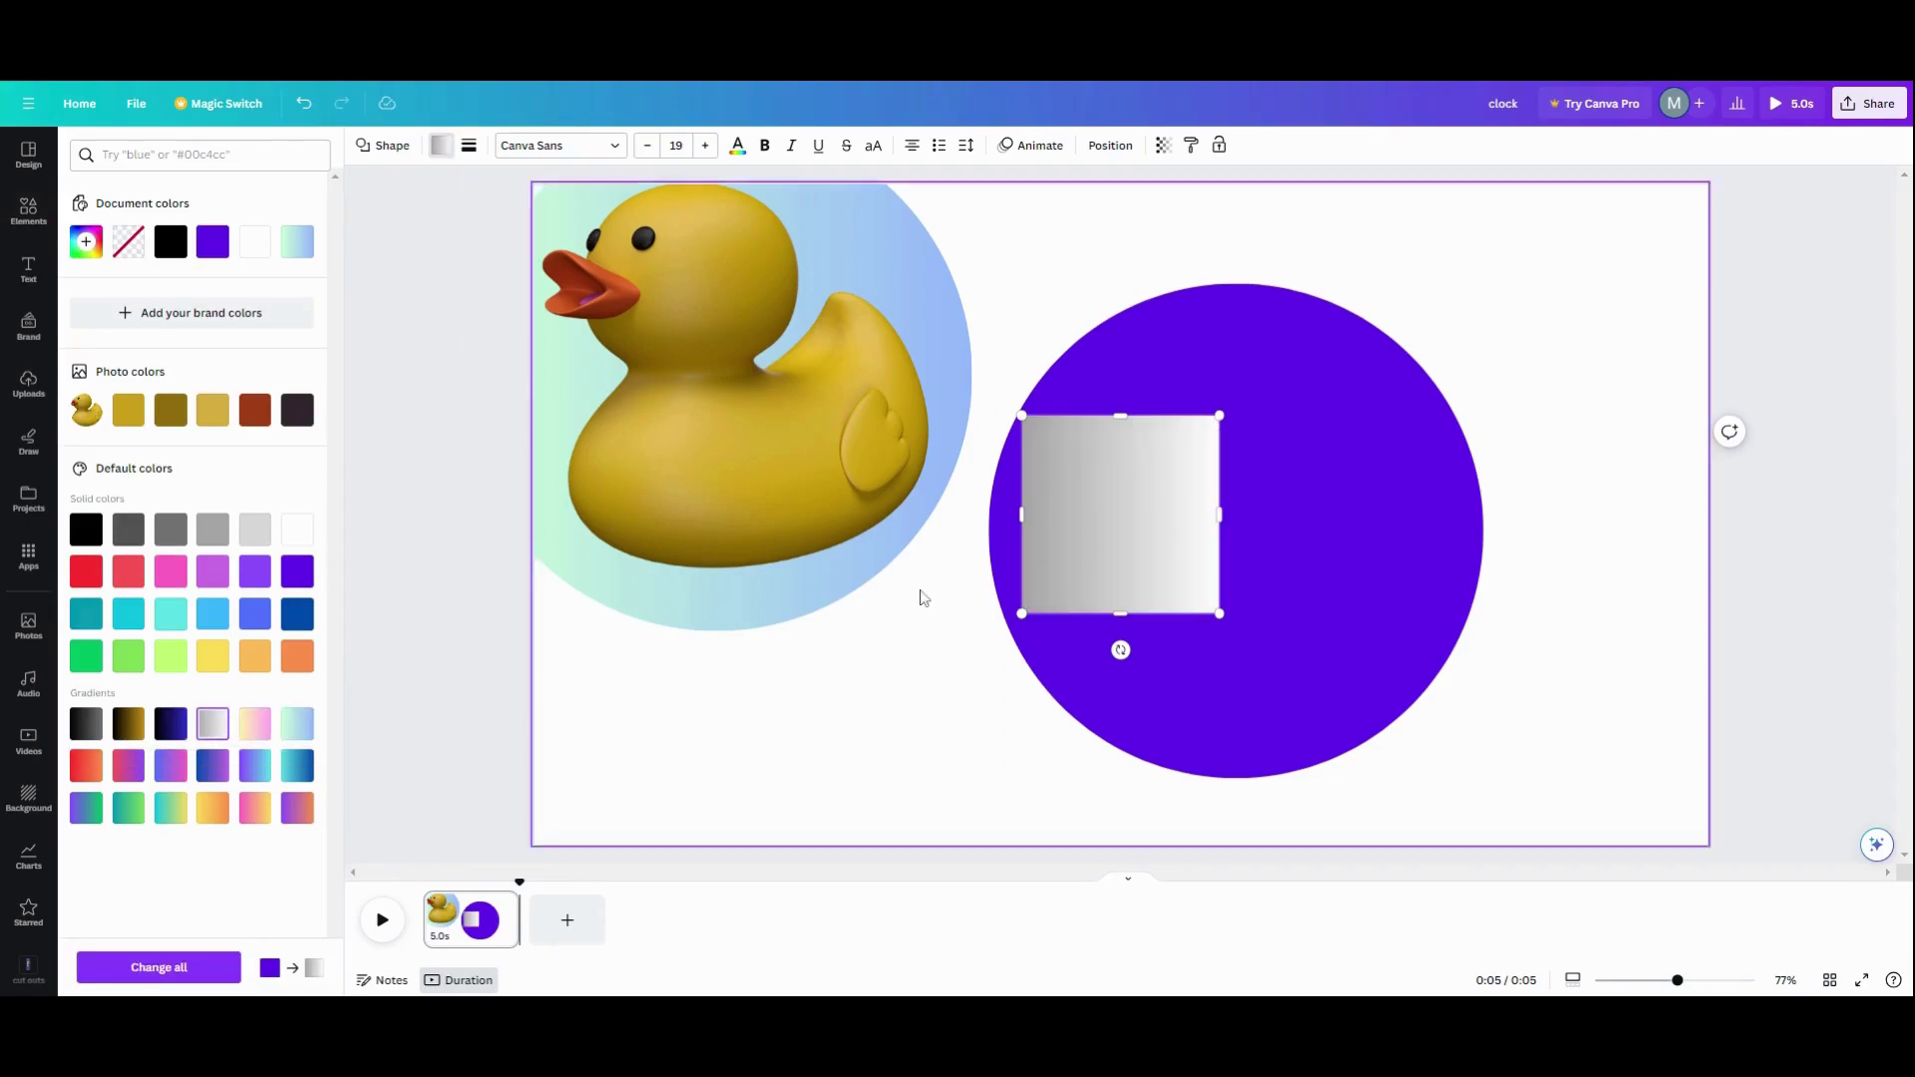
{"action": "left_click_drag", "start_coordinate": [1022, 518], "coordinate": [1201, 510]}
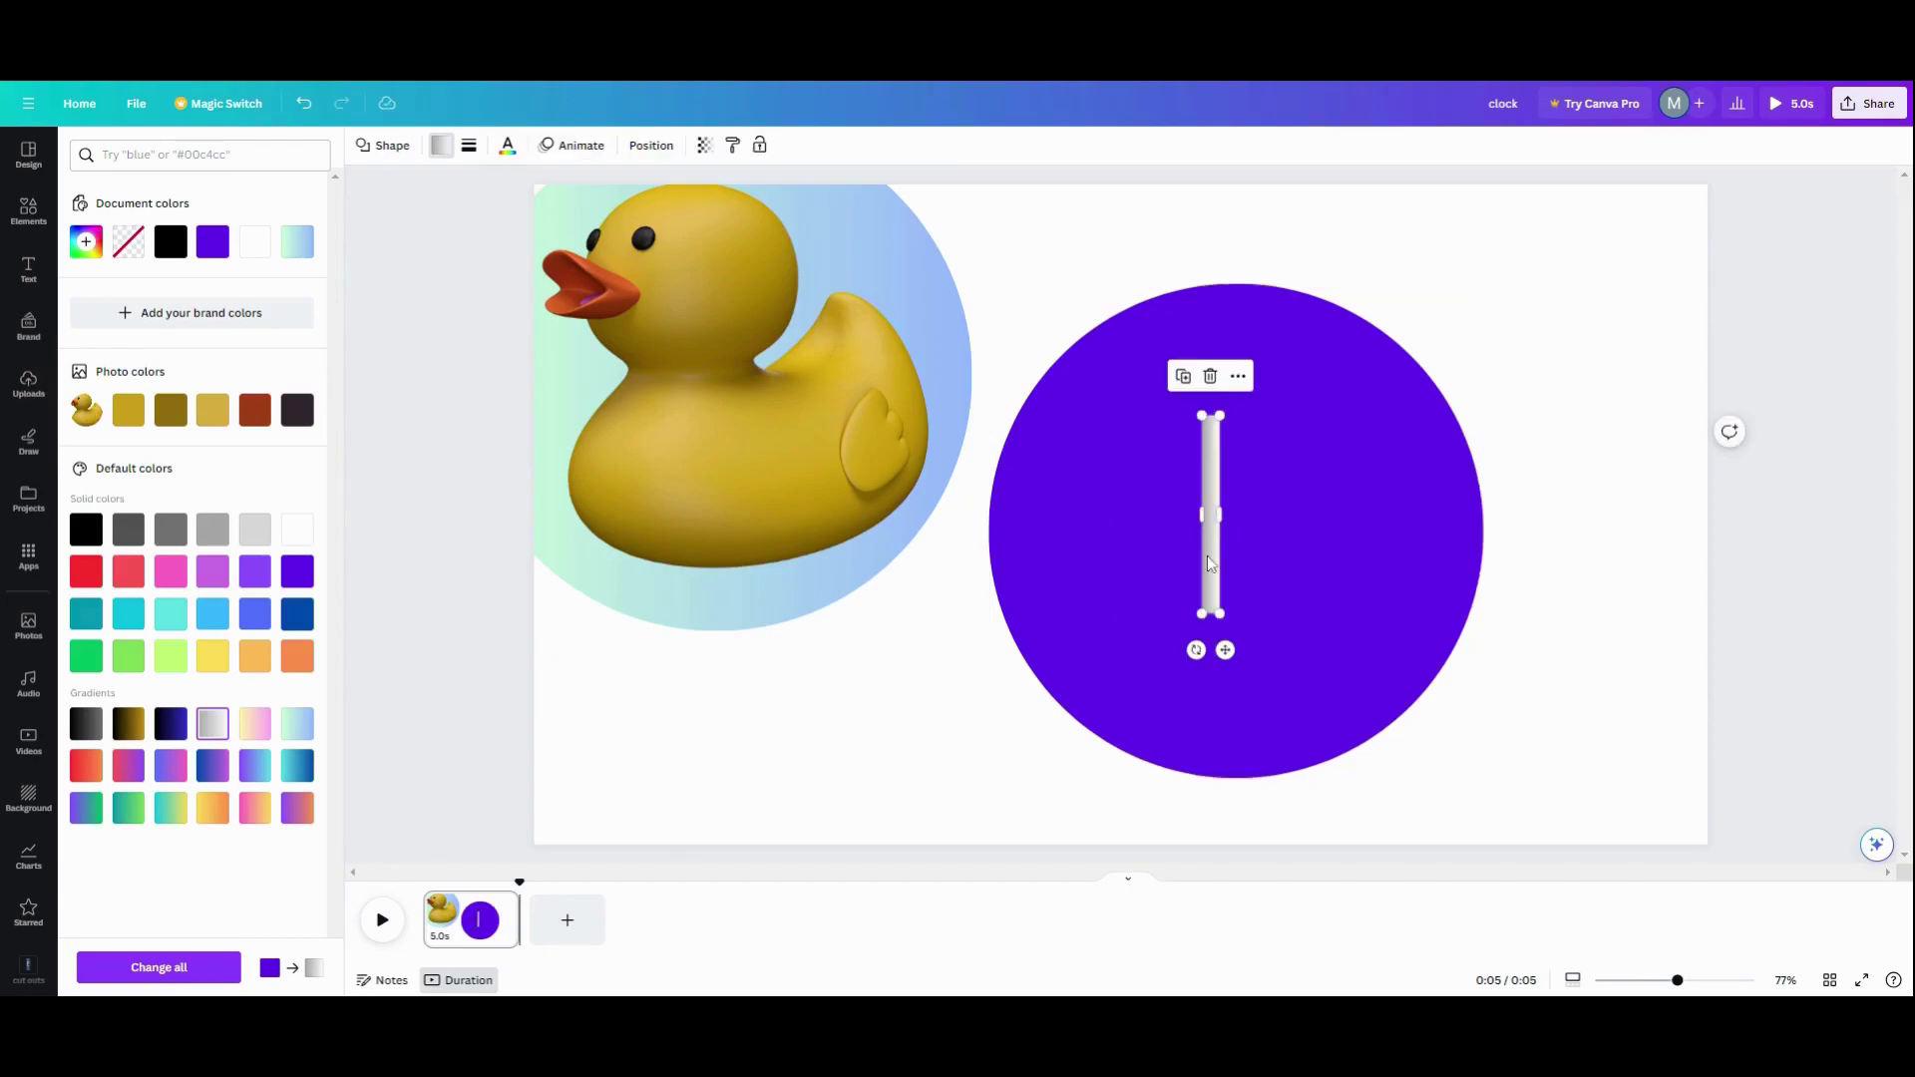
{"action": "left_click_drag", "start_coordinate": [1227, 649], "coordinate": [1251, 602]}
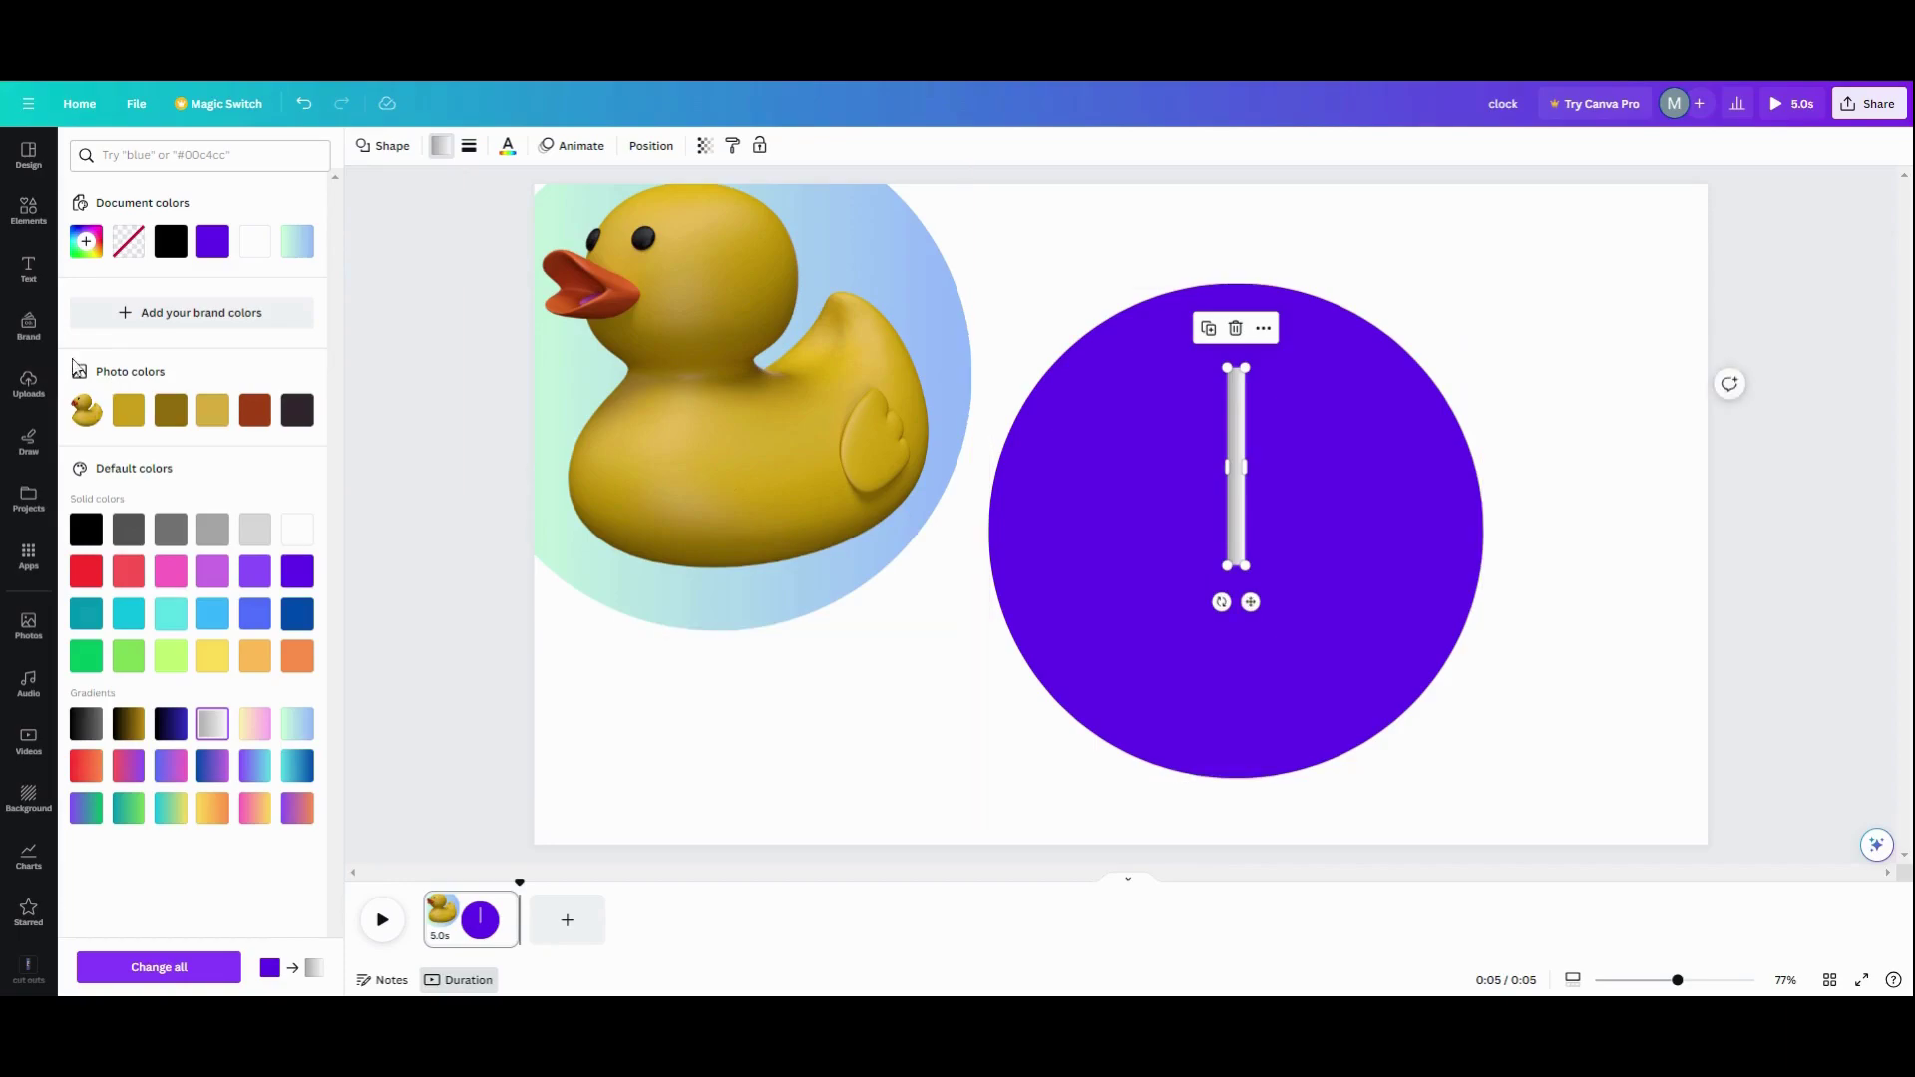
Step: Add a four-point star shape inside the purple circle, fill it grey gradient and shrink it
{"action": "left_click", "coordinate": [18, 224]}
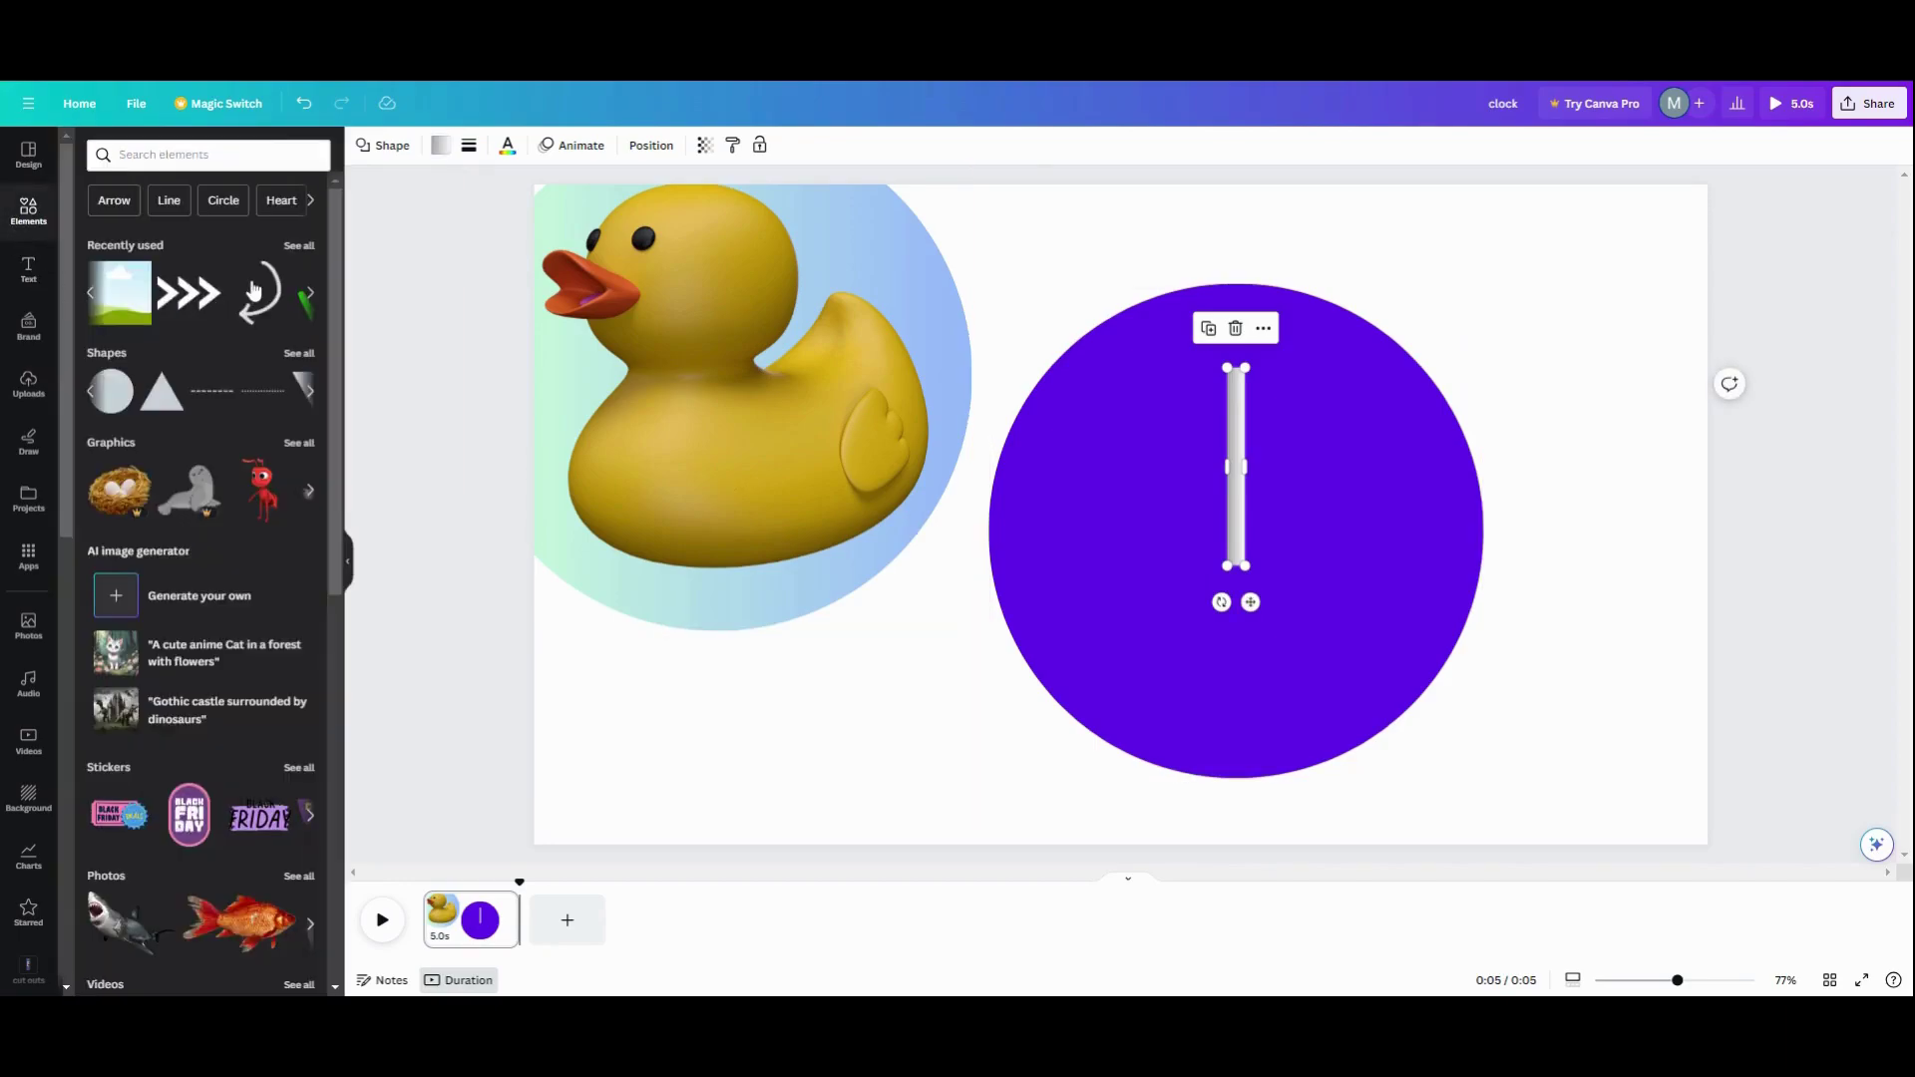
{"action": "left_click", "coordinate": [299, 354]}
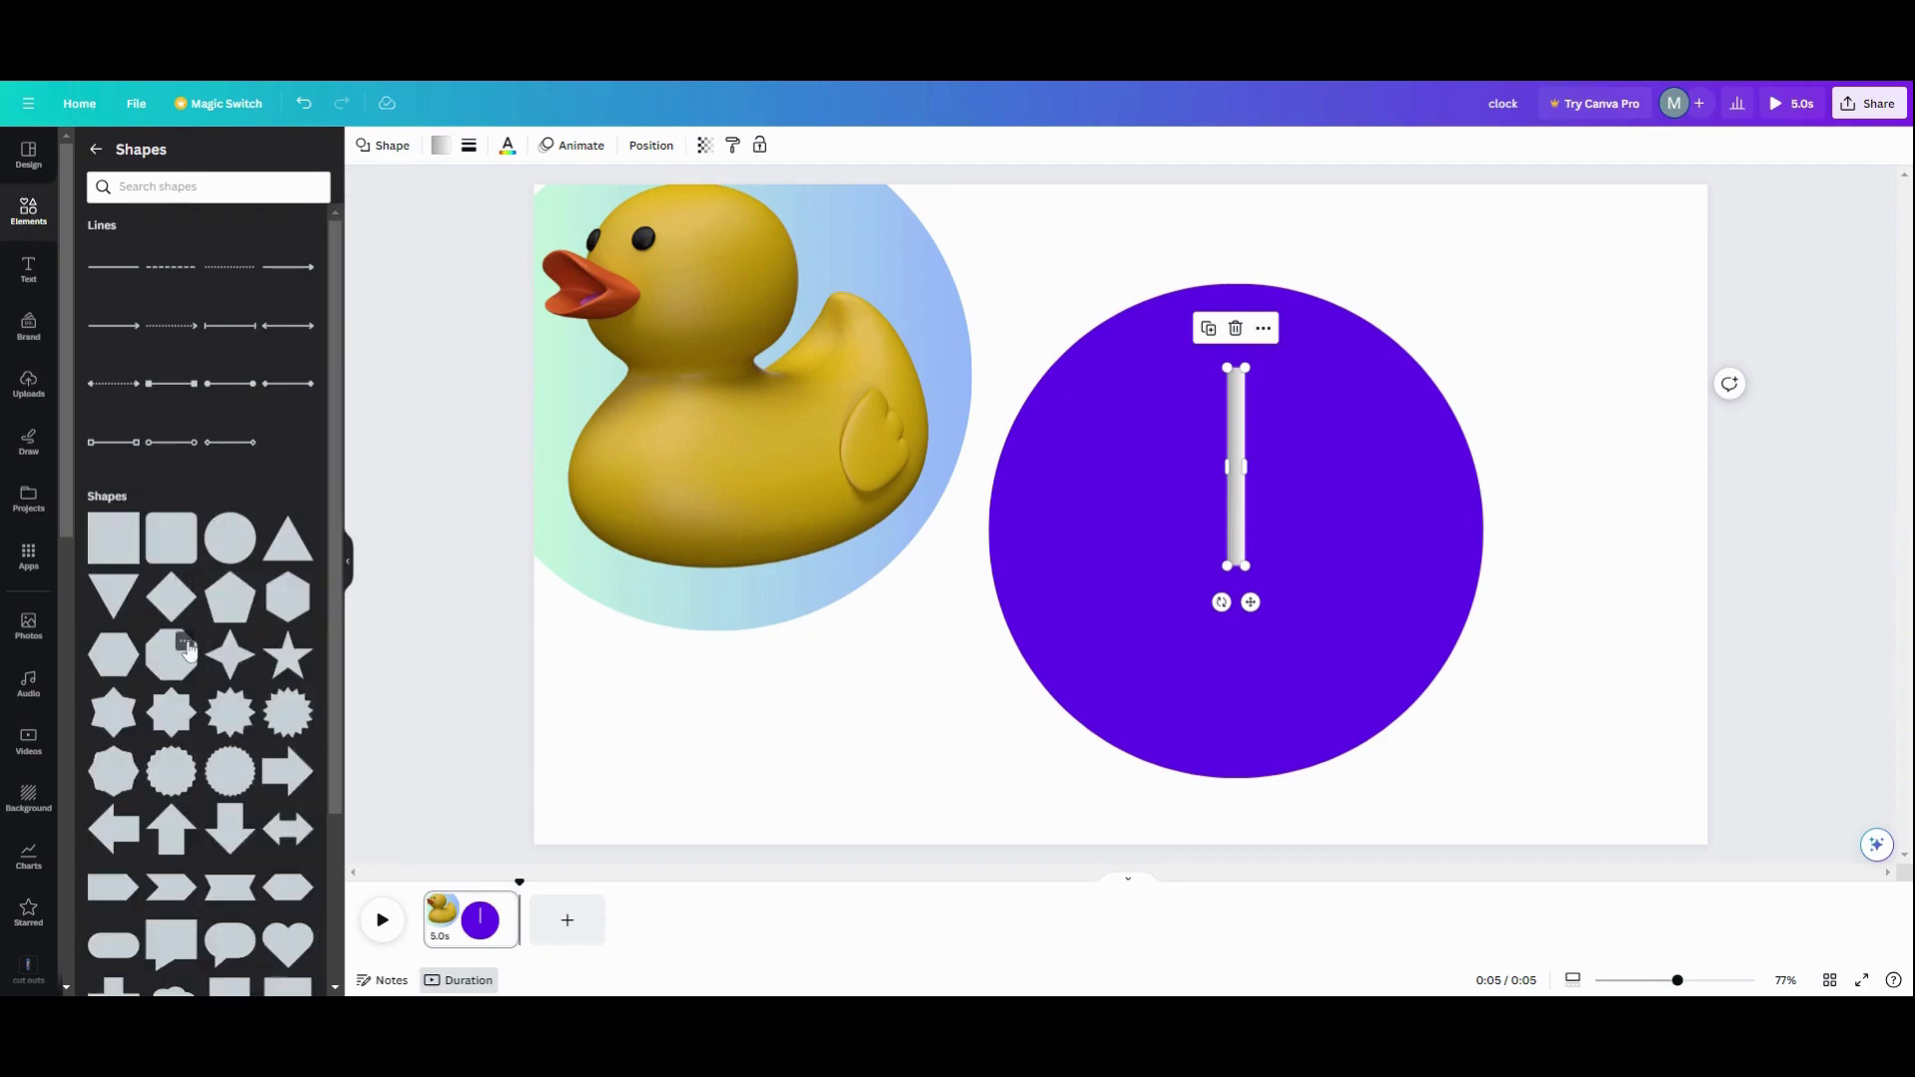
{"action": "left_click", "coordinate": [221, 669]}
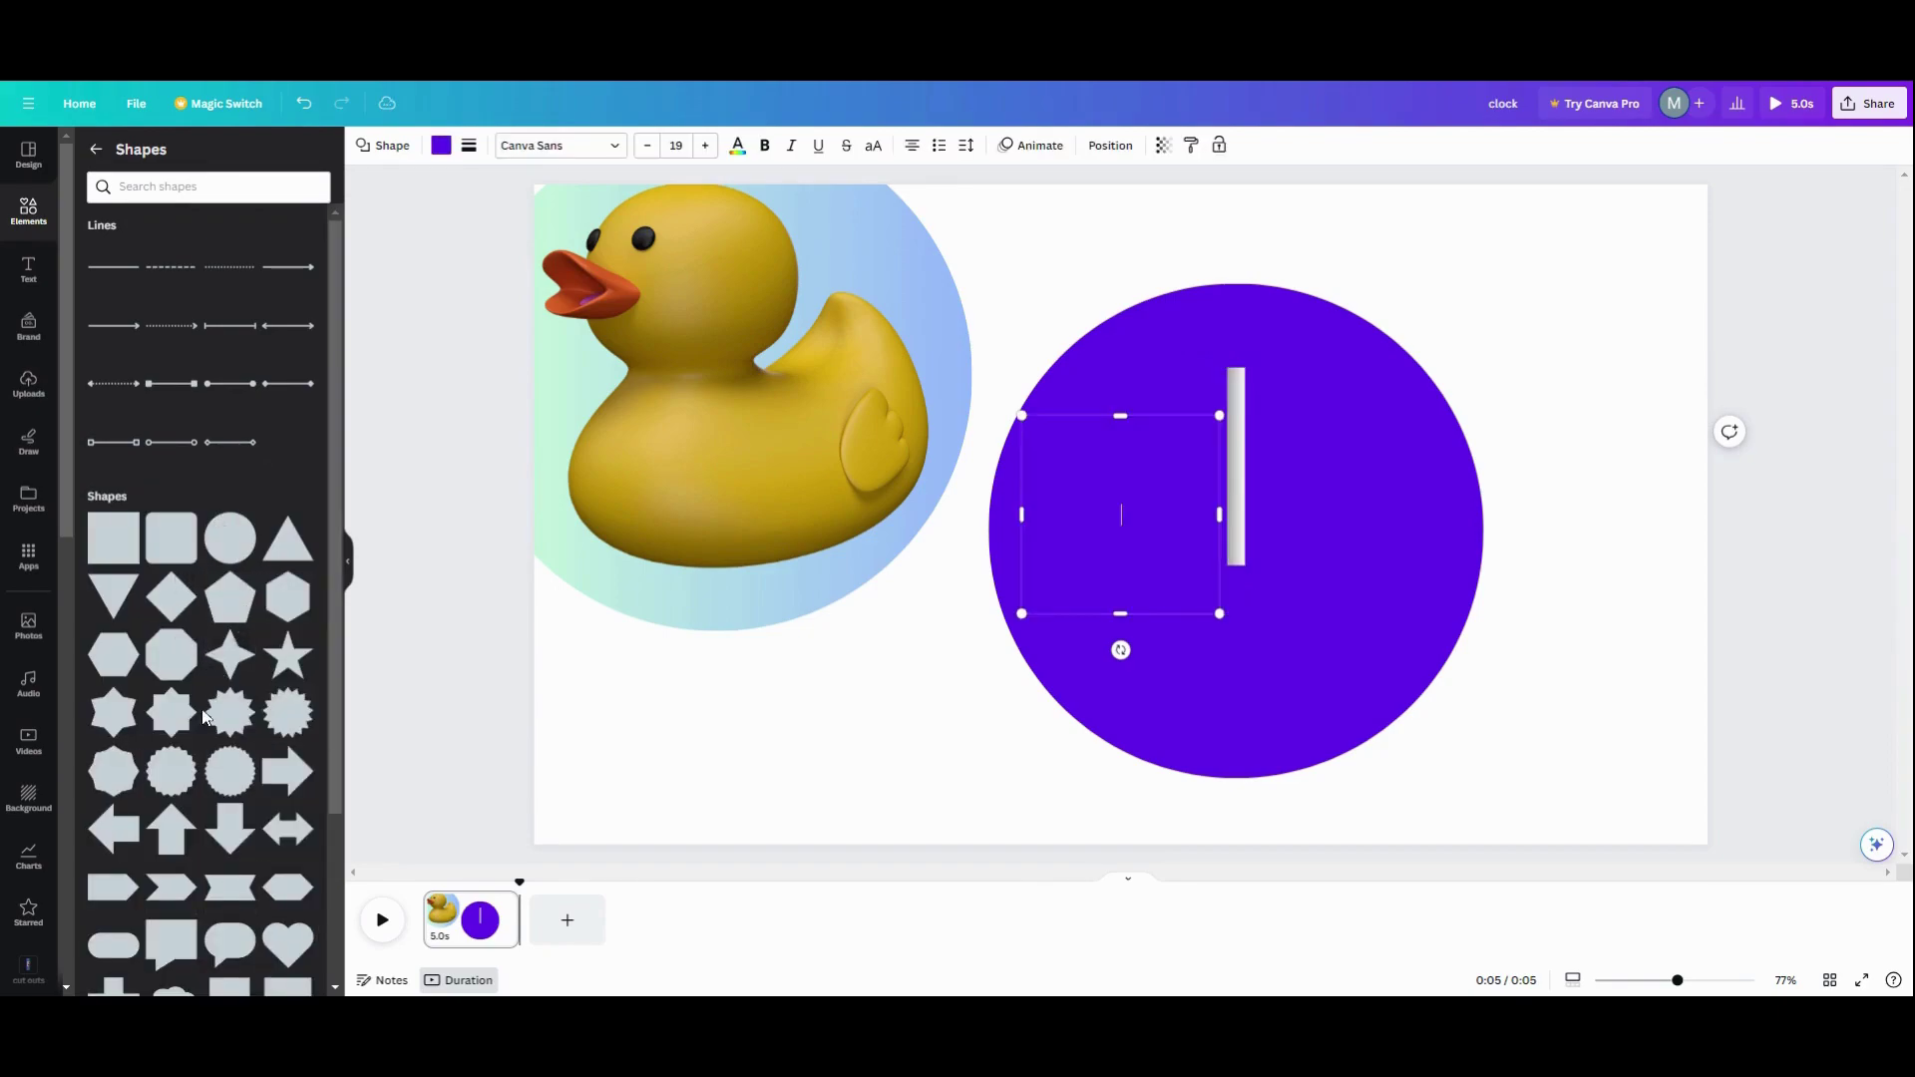
{"action": "left_click", "coordinate": [441, 148]}
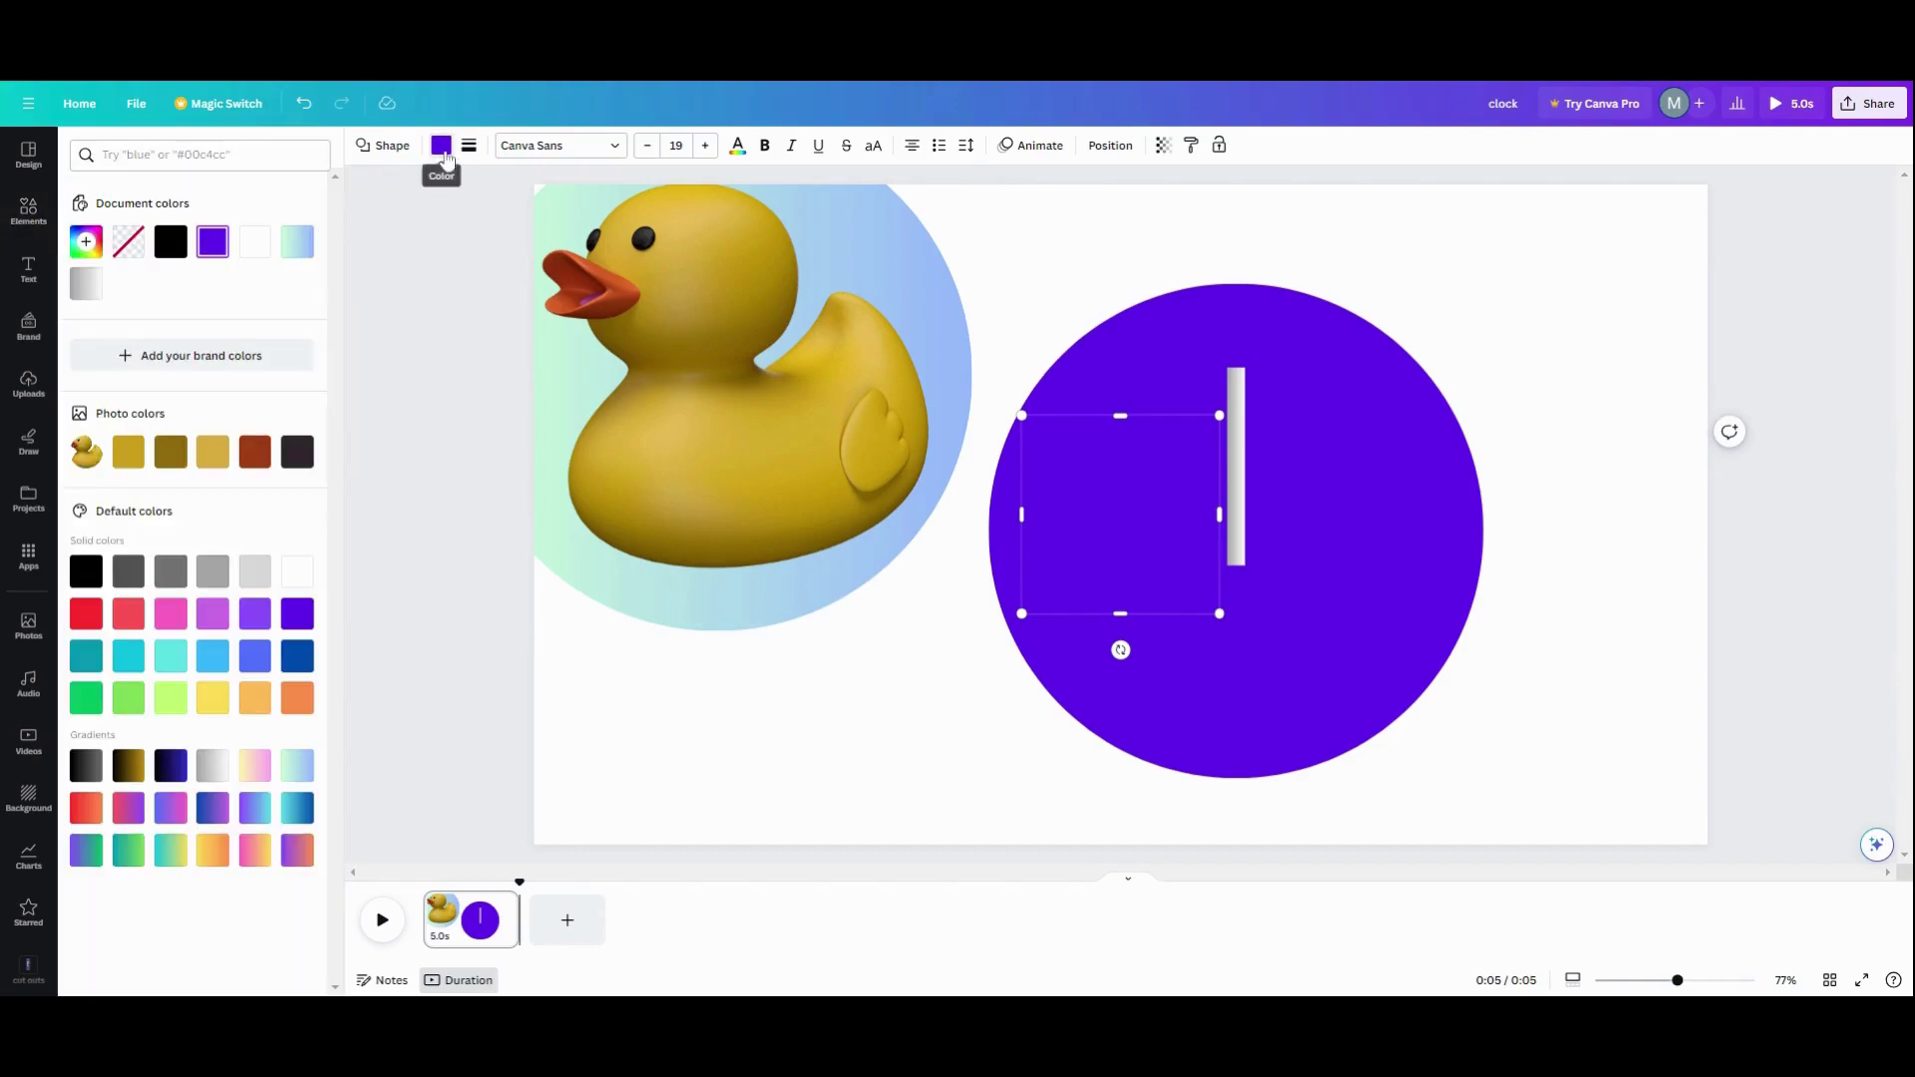
{"action": "left_click", "coordinate": [86, 285]}
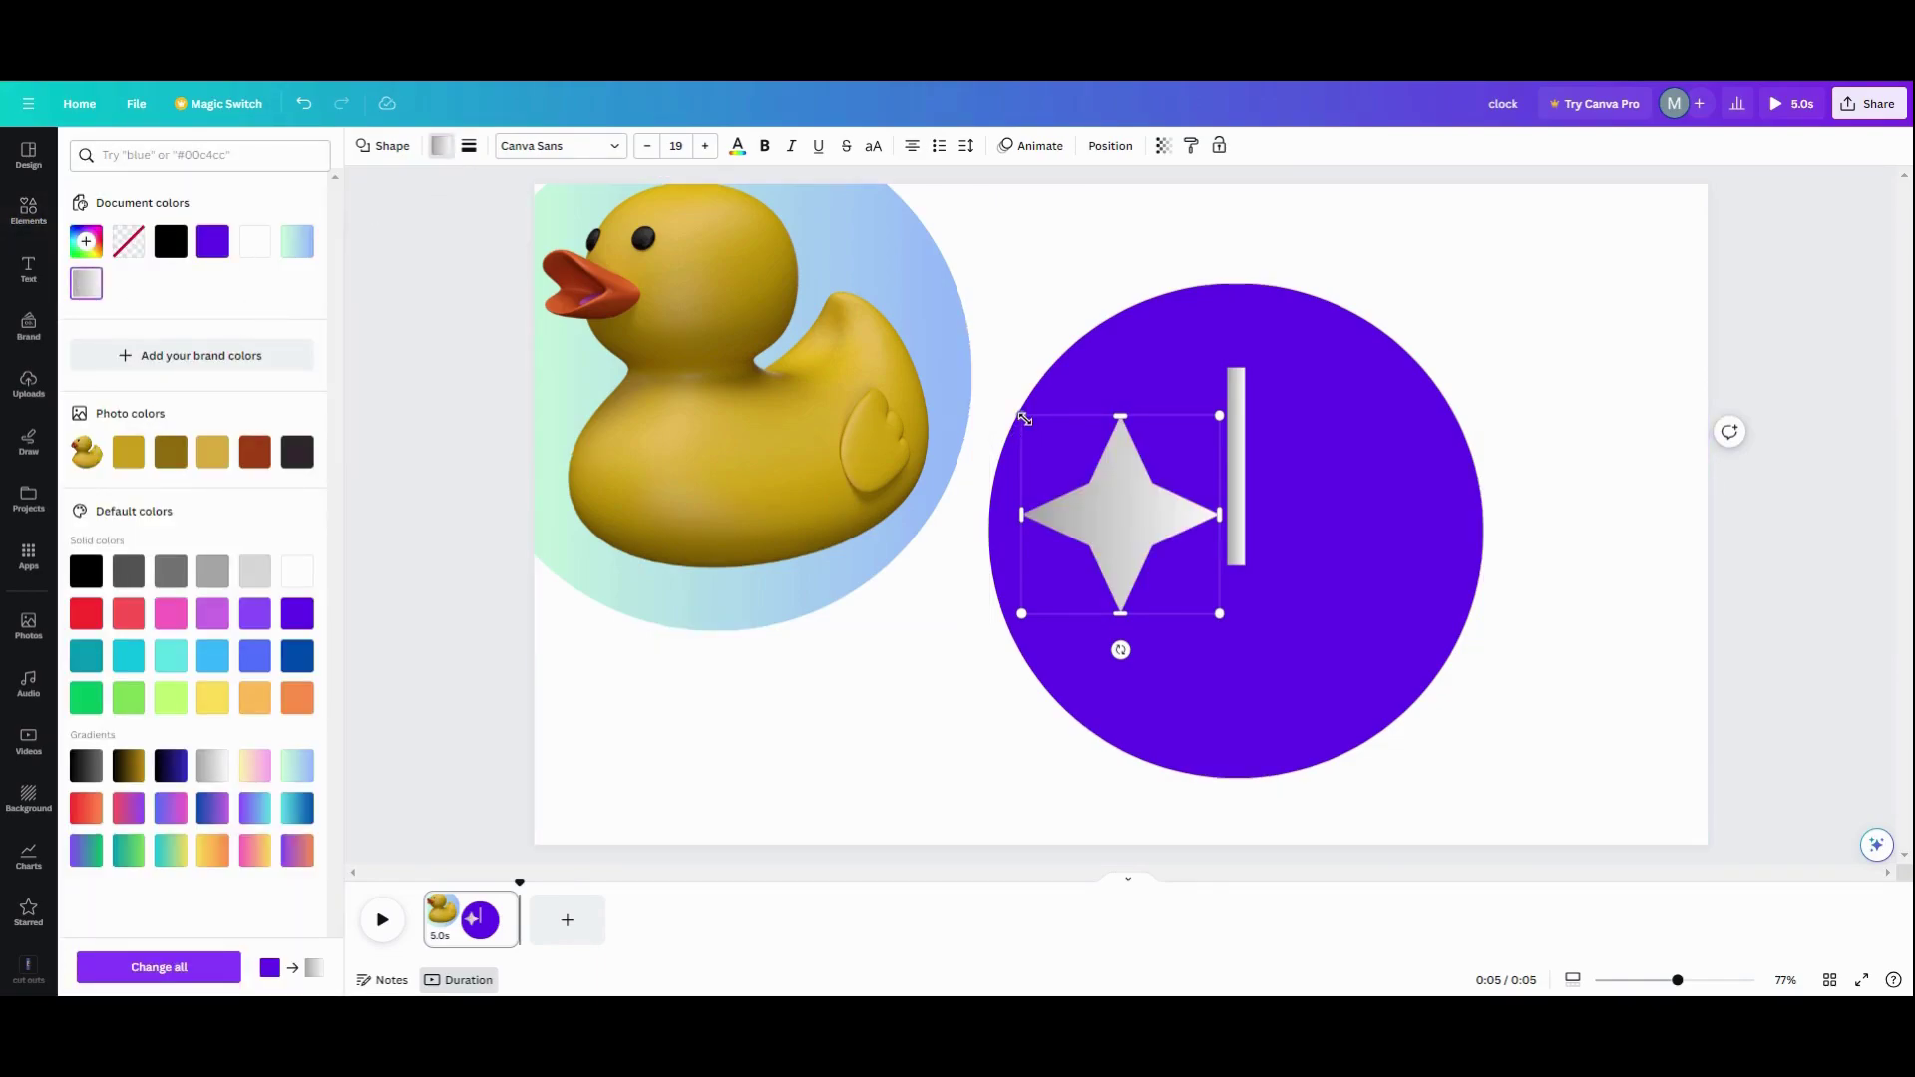
{"action": "left_click_drag", "start_coordinate": [1024, 418], "coordinate": [1151, 552]}
Step: Switch the star to a radial gradient, shrink it further and place it on the hand's top tip
{"action": "left_click", "coordinate": [90, 287]}
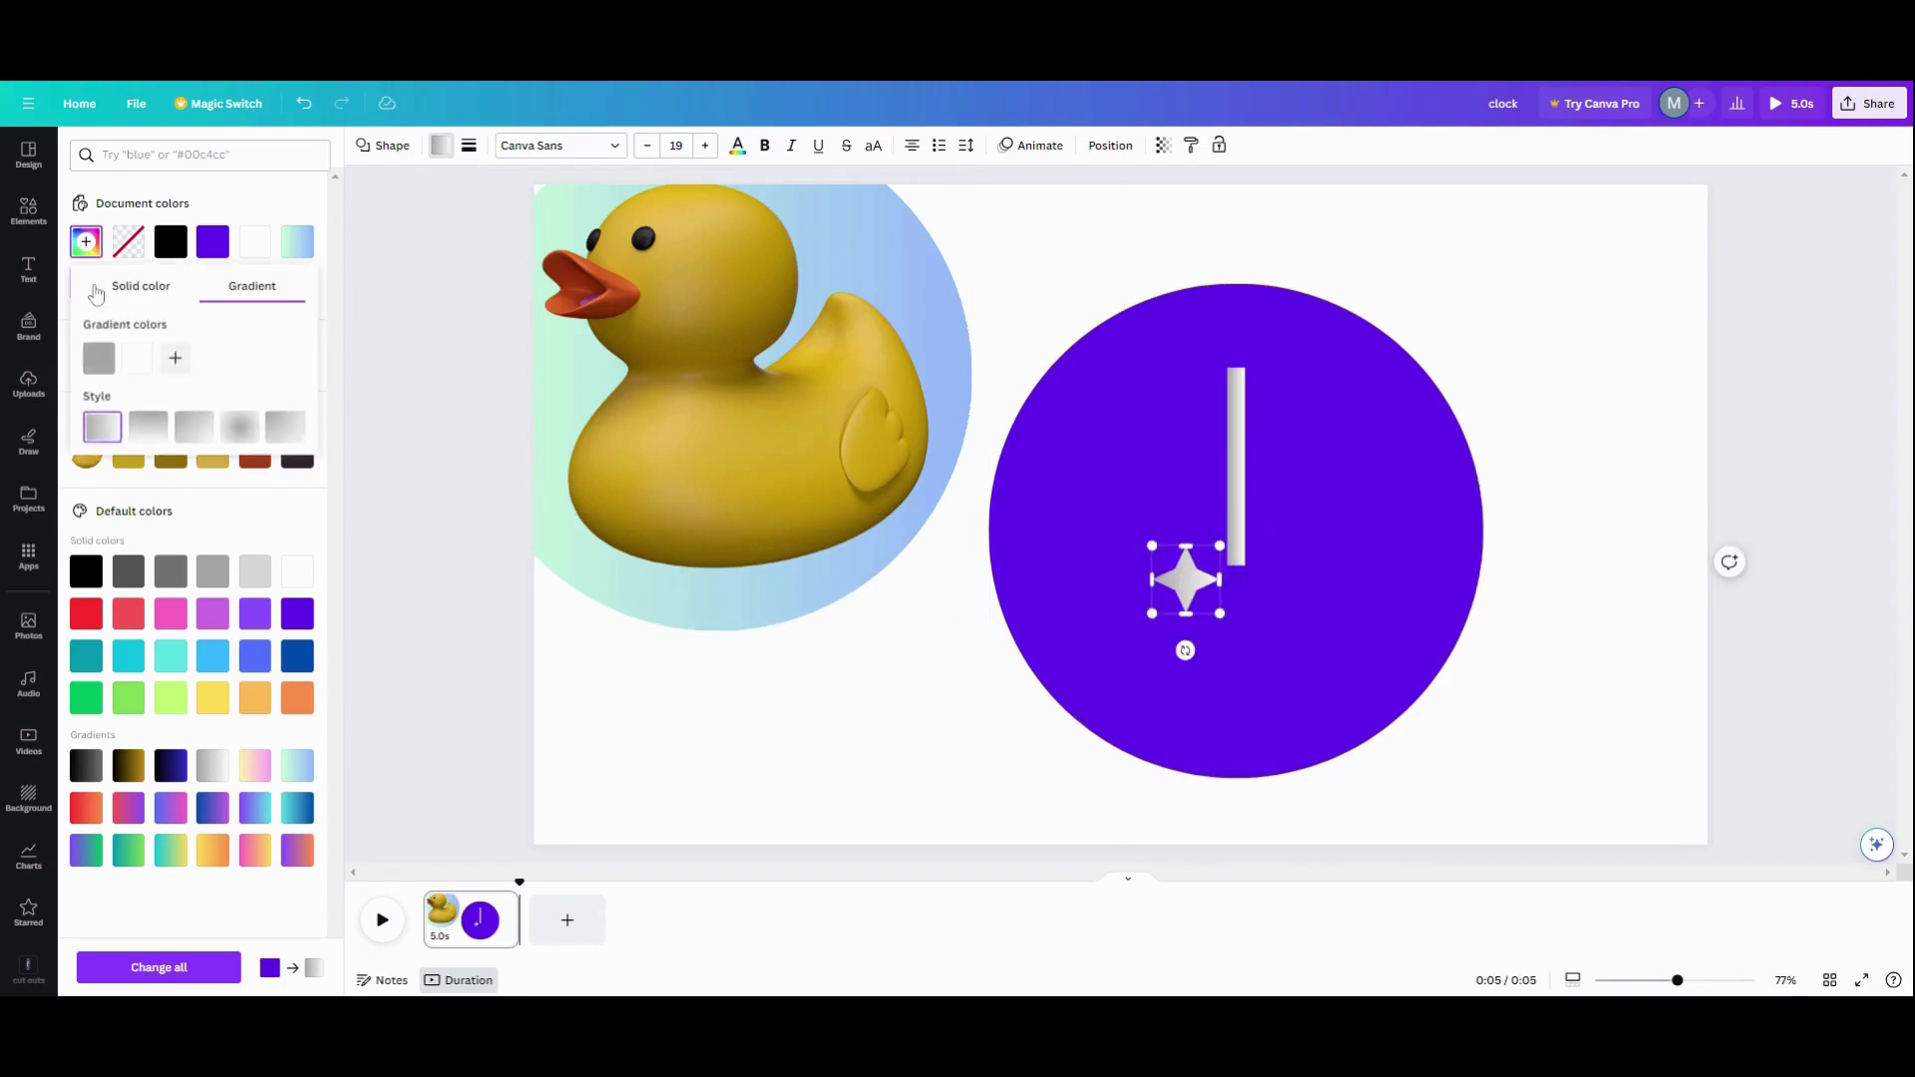
{"action": "left_click", "coordinate": [251, 439]}
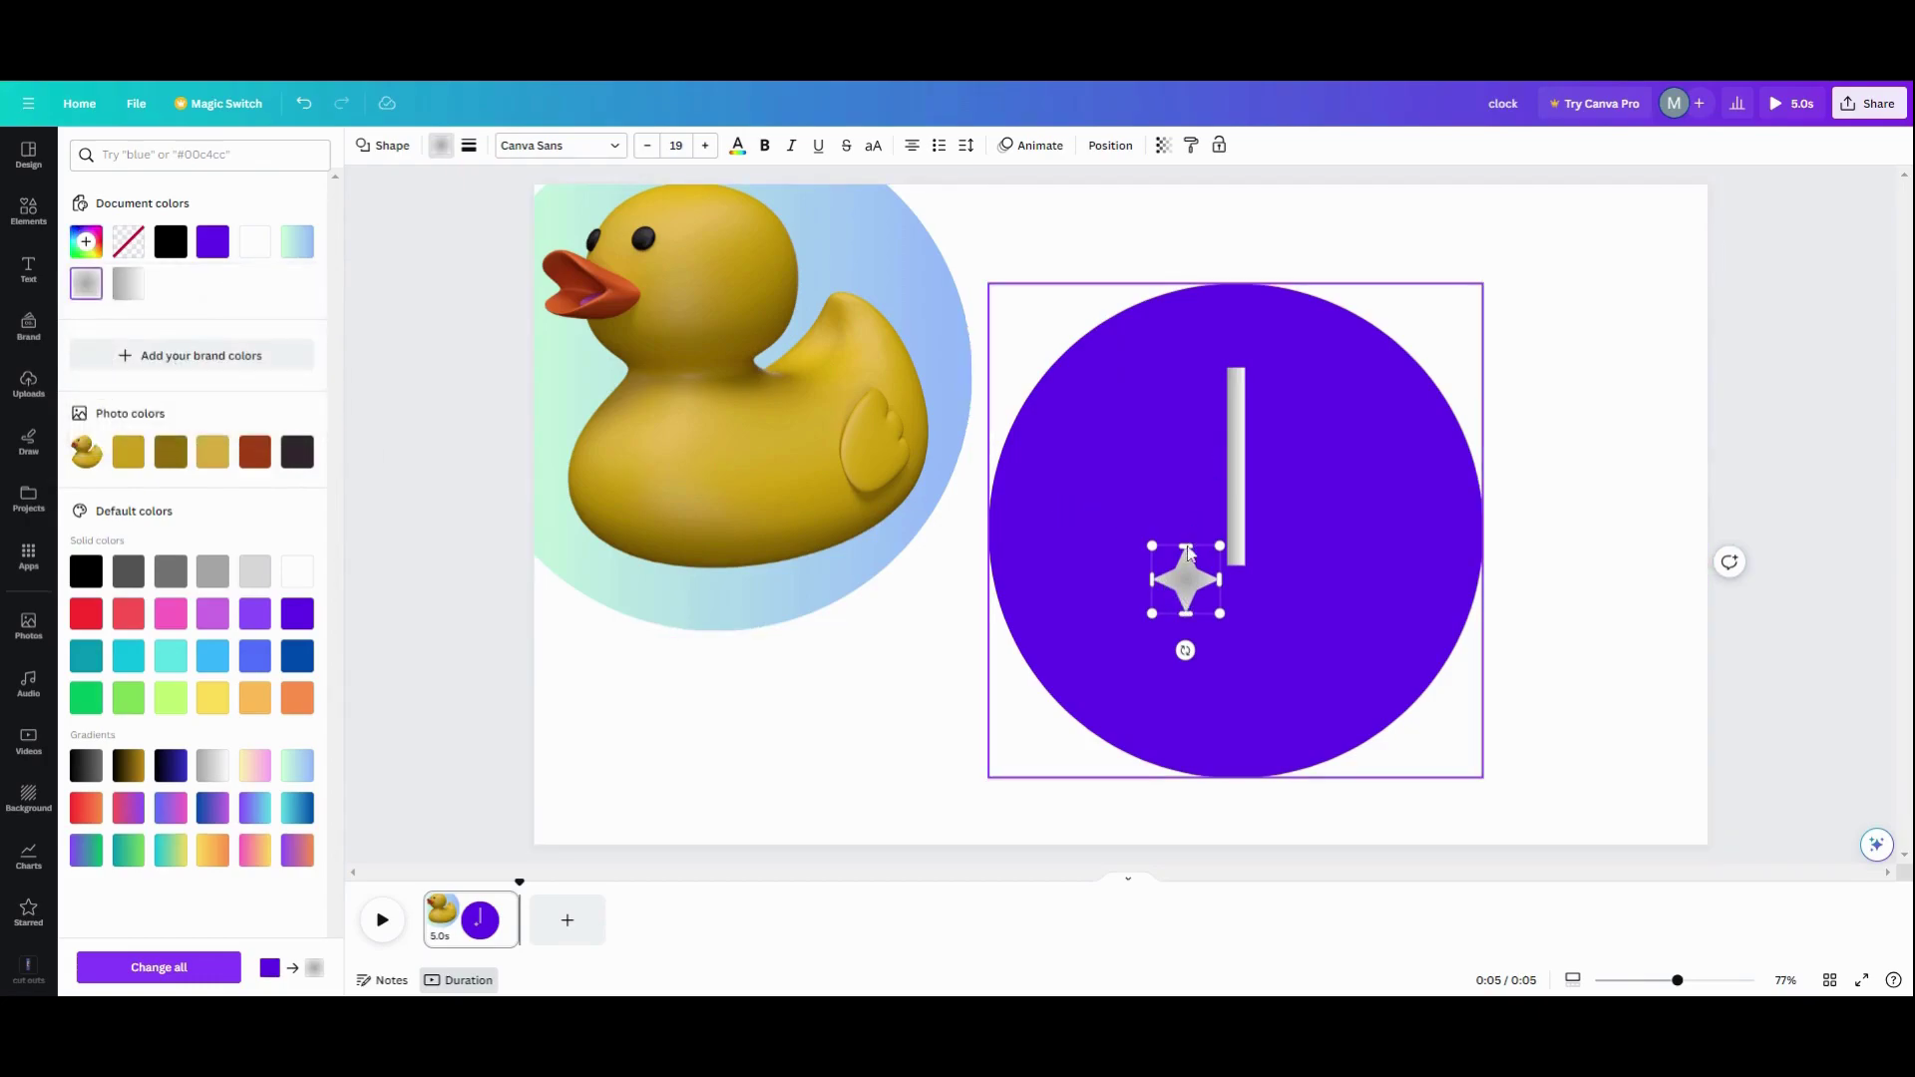
{"action": "left_click_drag", "start_coordinate": [1153, 546], "coordinate": [1172, 565]}
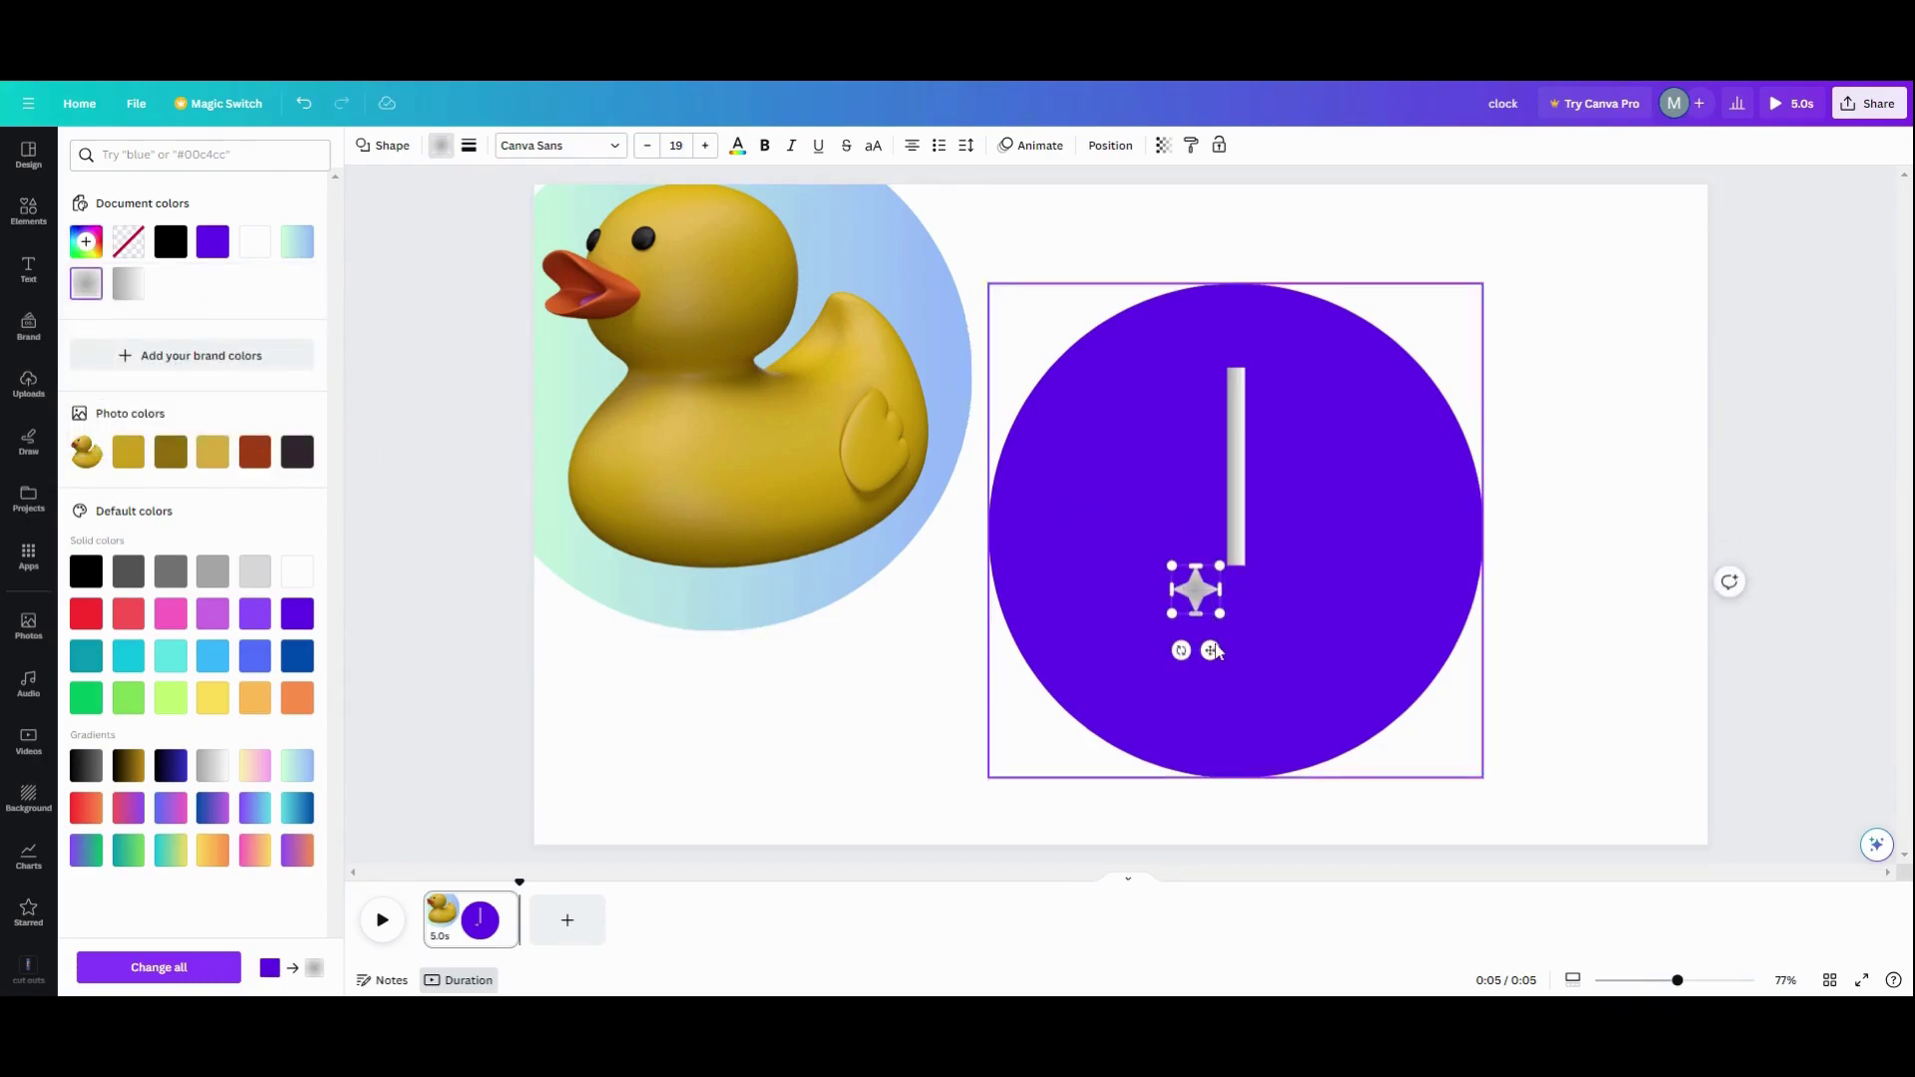
{"action": "left_click_drag", "start_coordinate": [1215, 651], "coordinate": [1248, 437]}
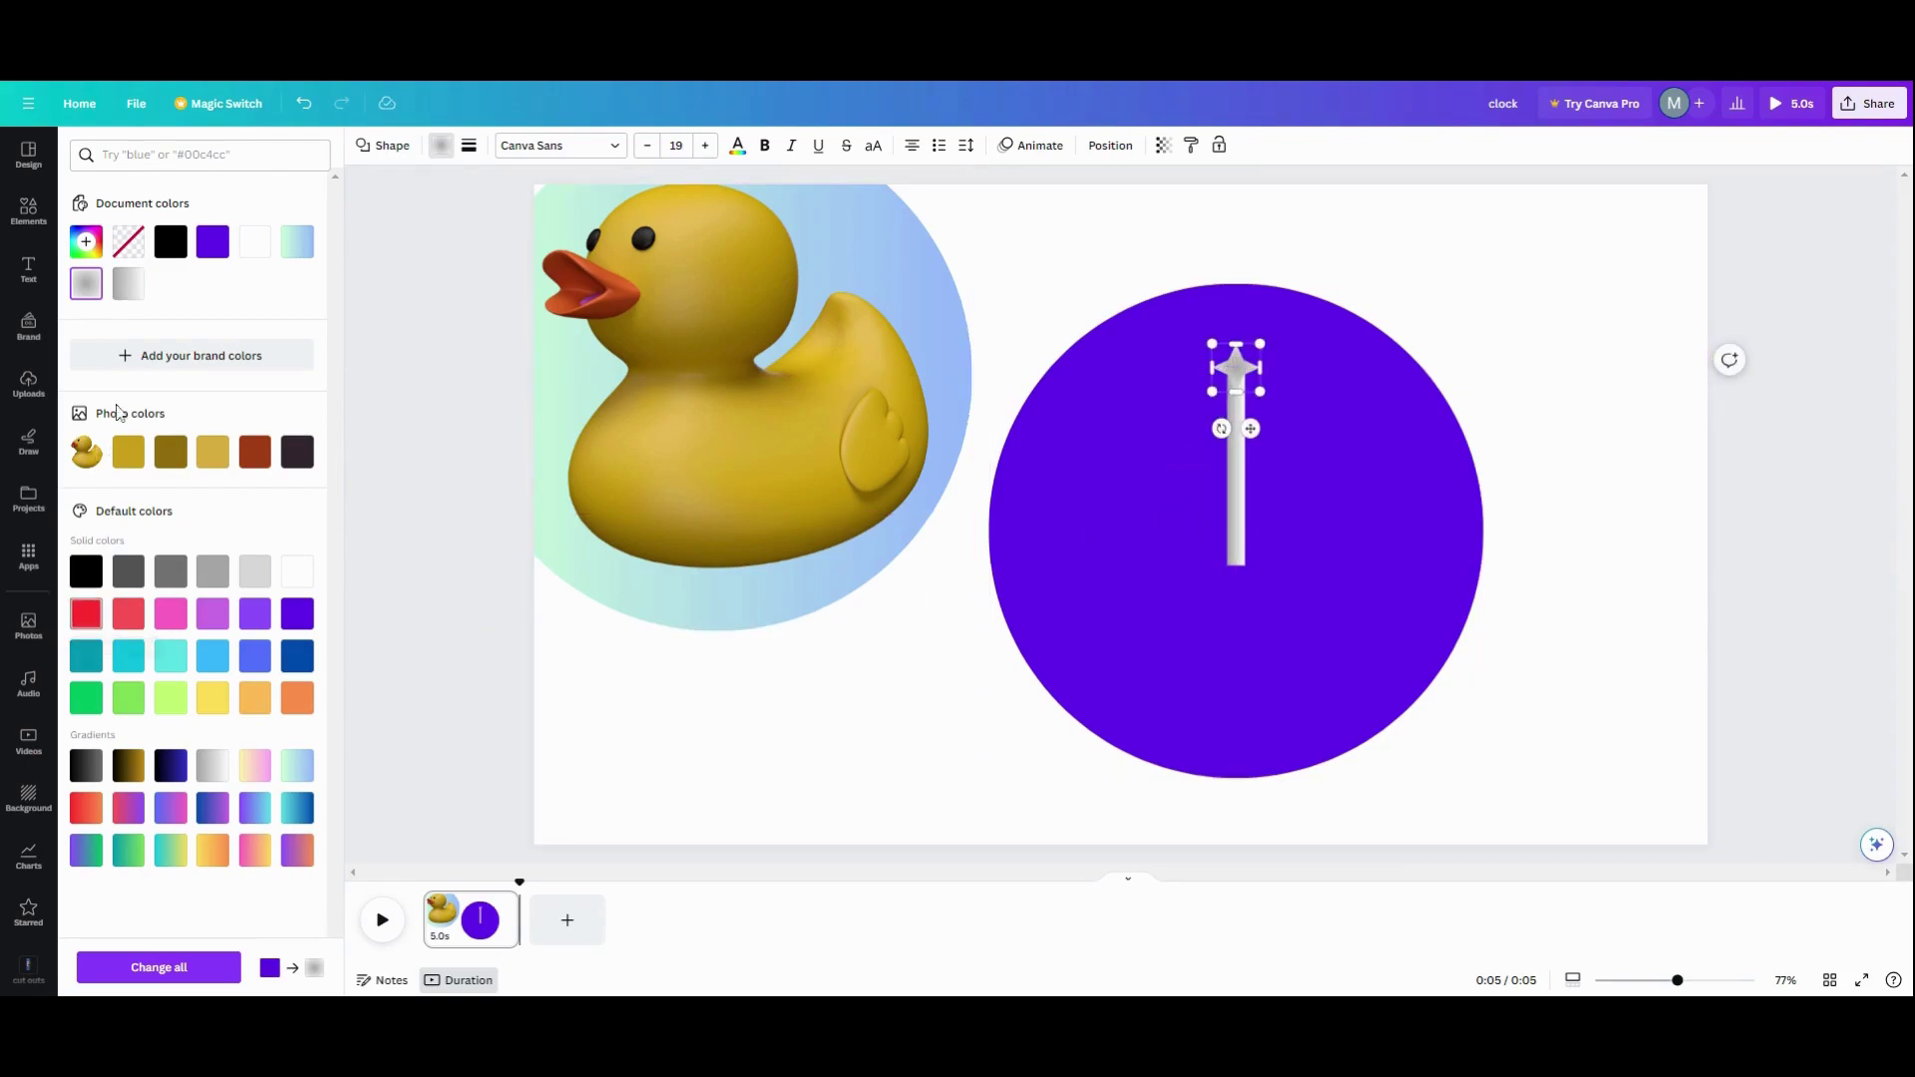
Step: Add a starburst from Recently used, fill it with the grey radial gradient, shrink it and centre it on the hand's base
{"action": "left_click", "coordinate": [29, 222]}
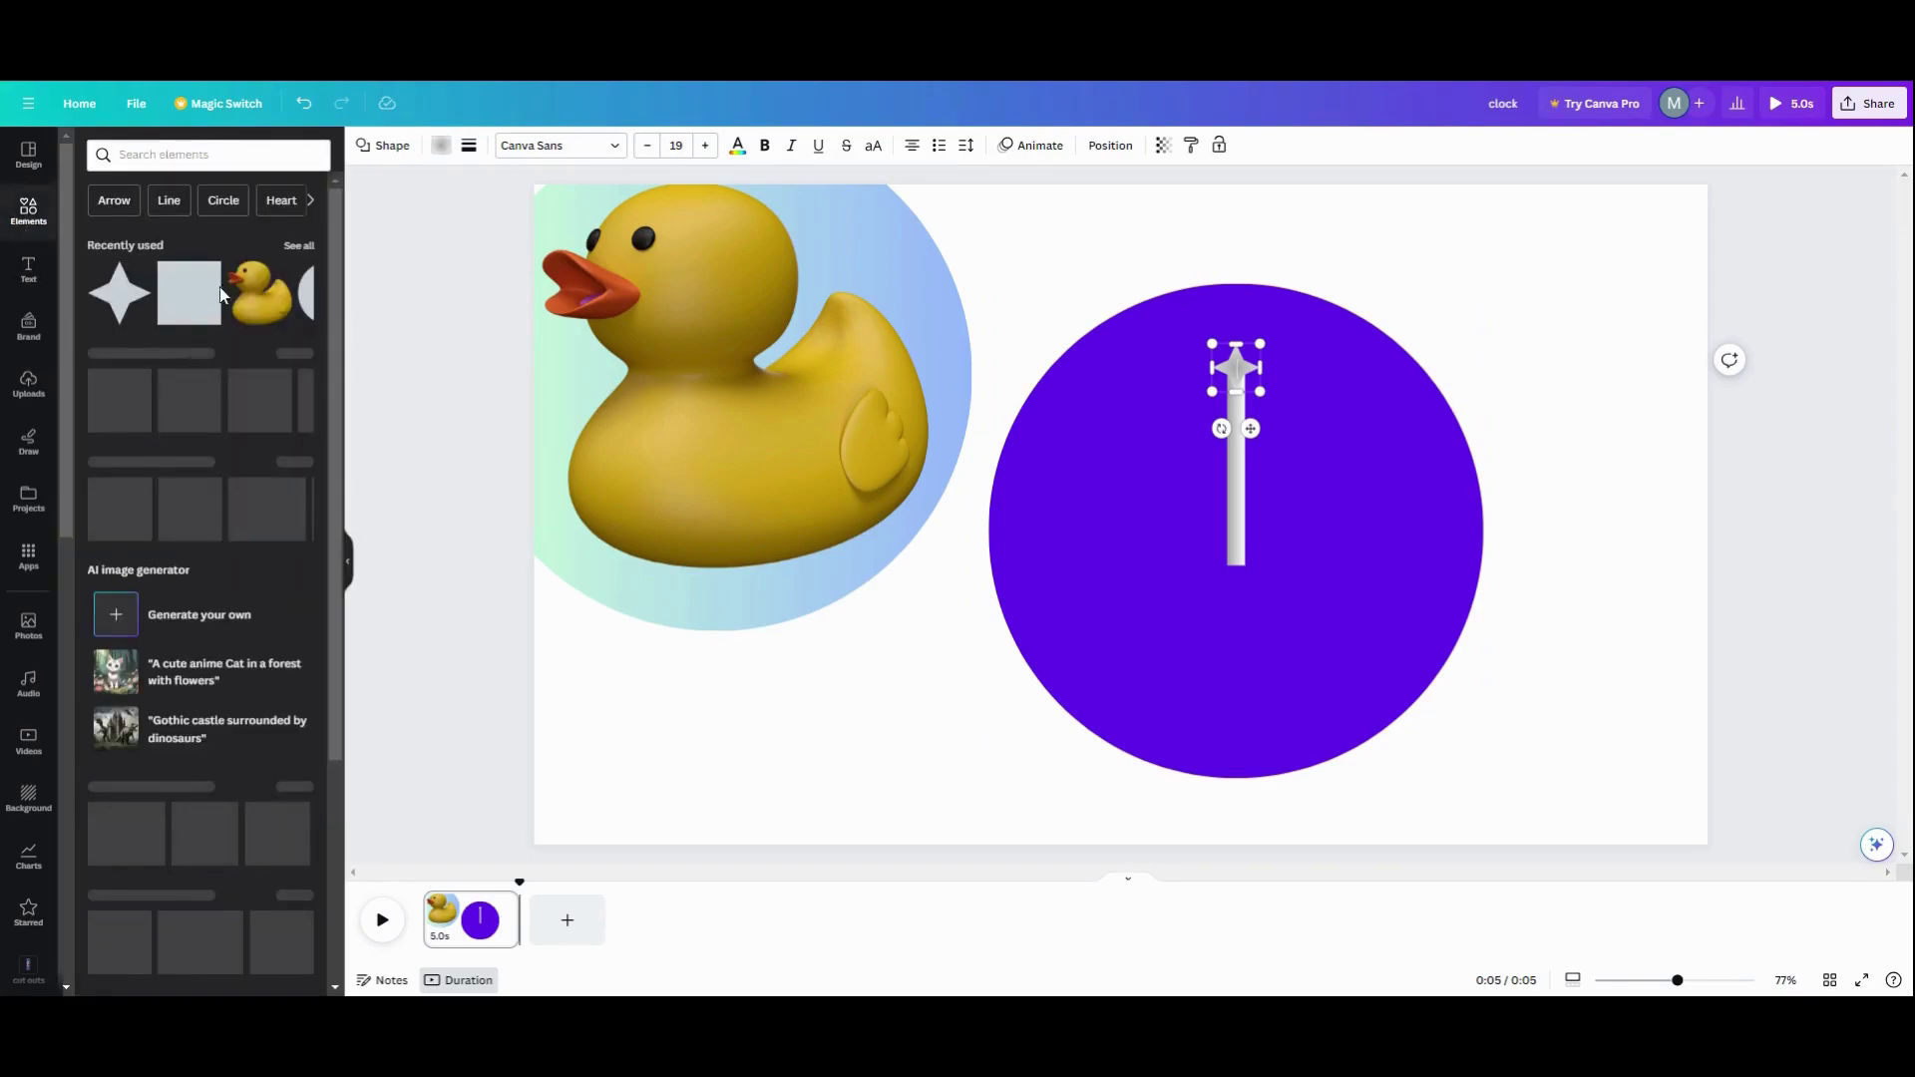
{"action": "left_click", "coordinate": [298, 247]}
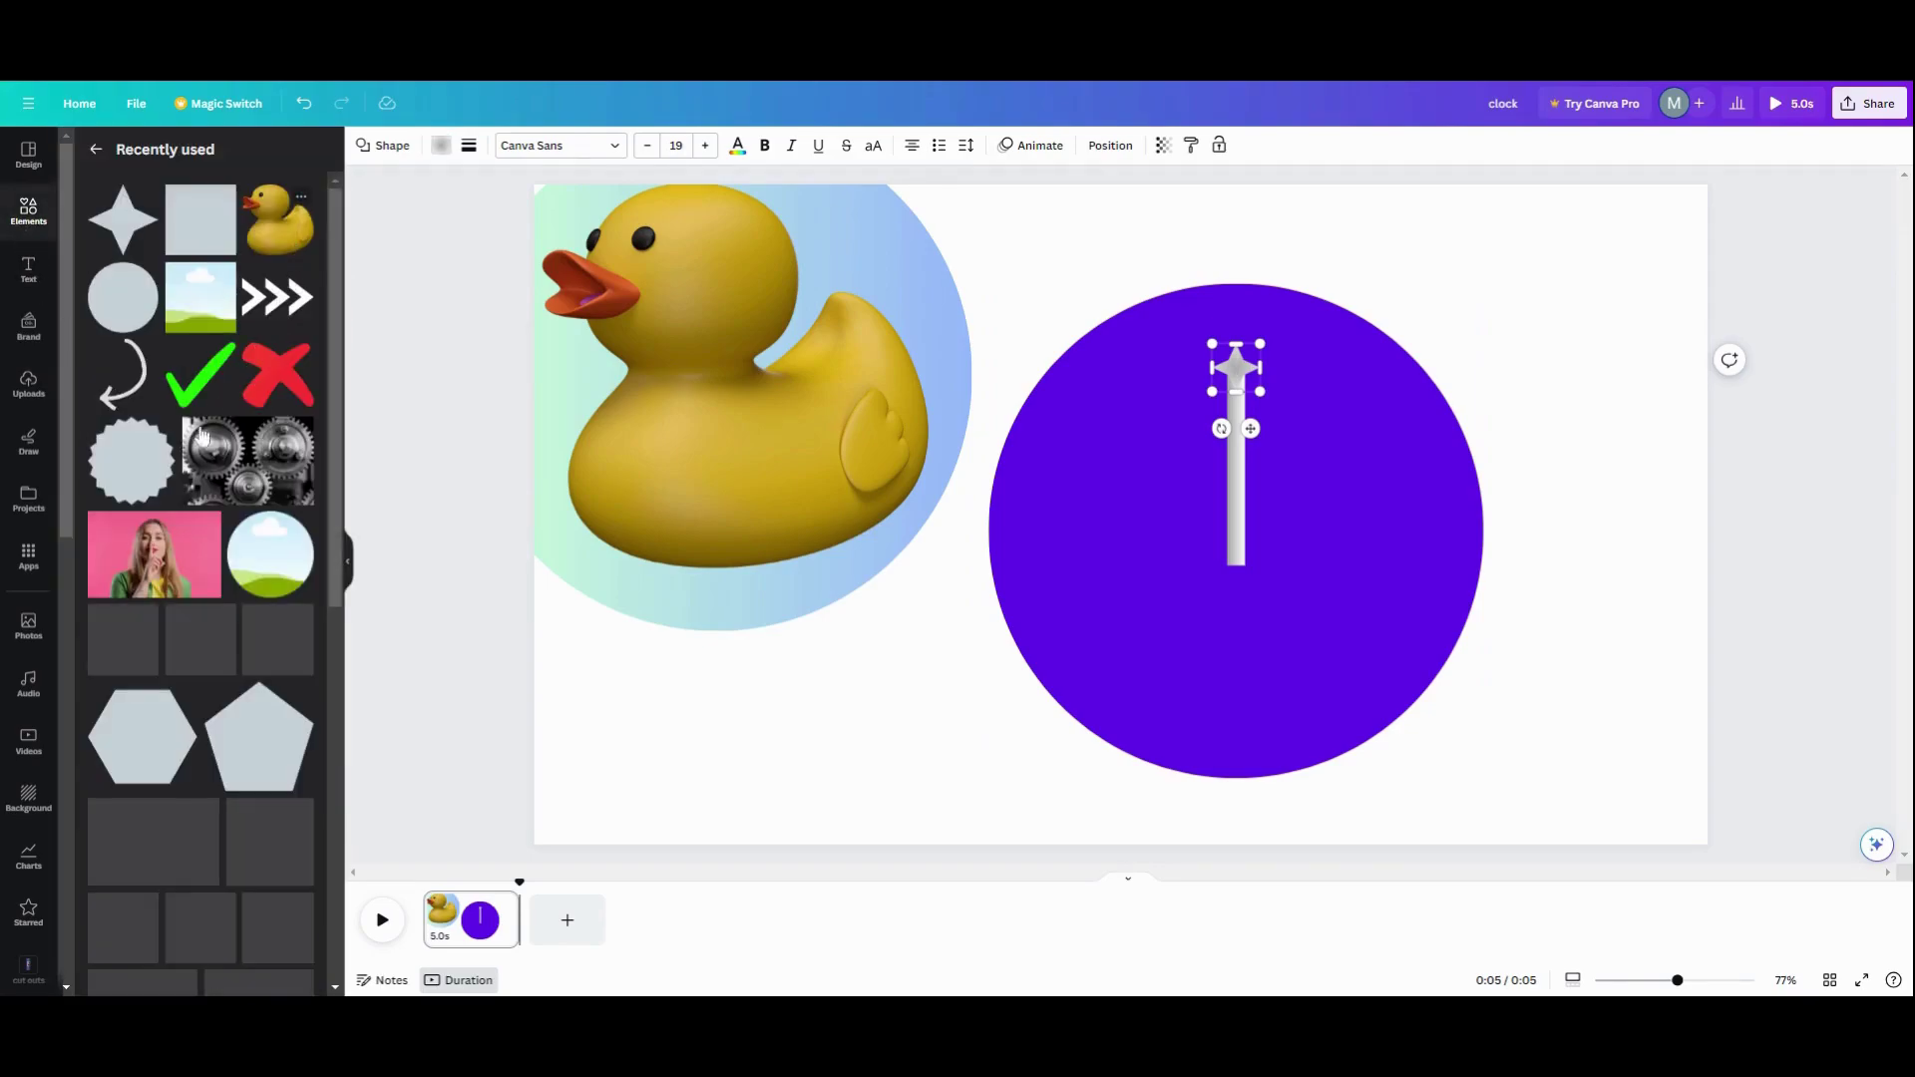
{"action": "key", "text": "r"}
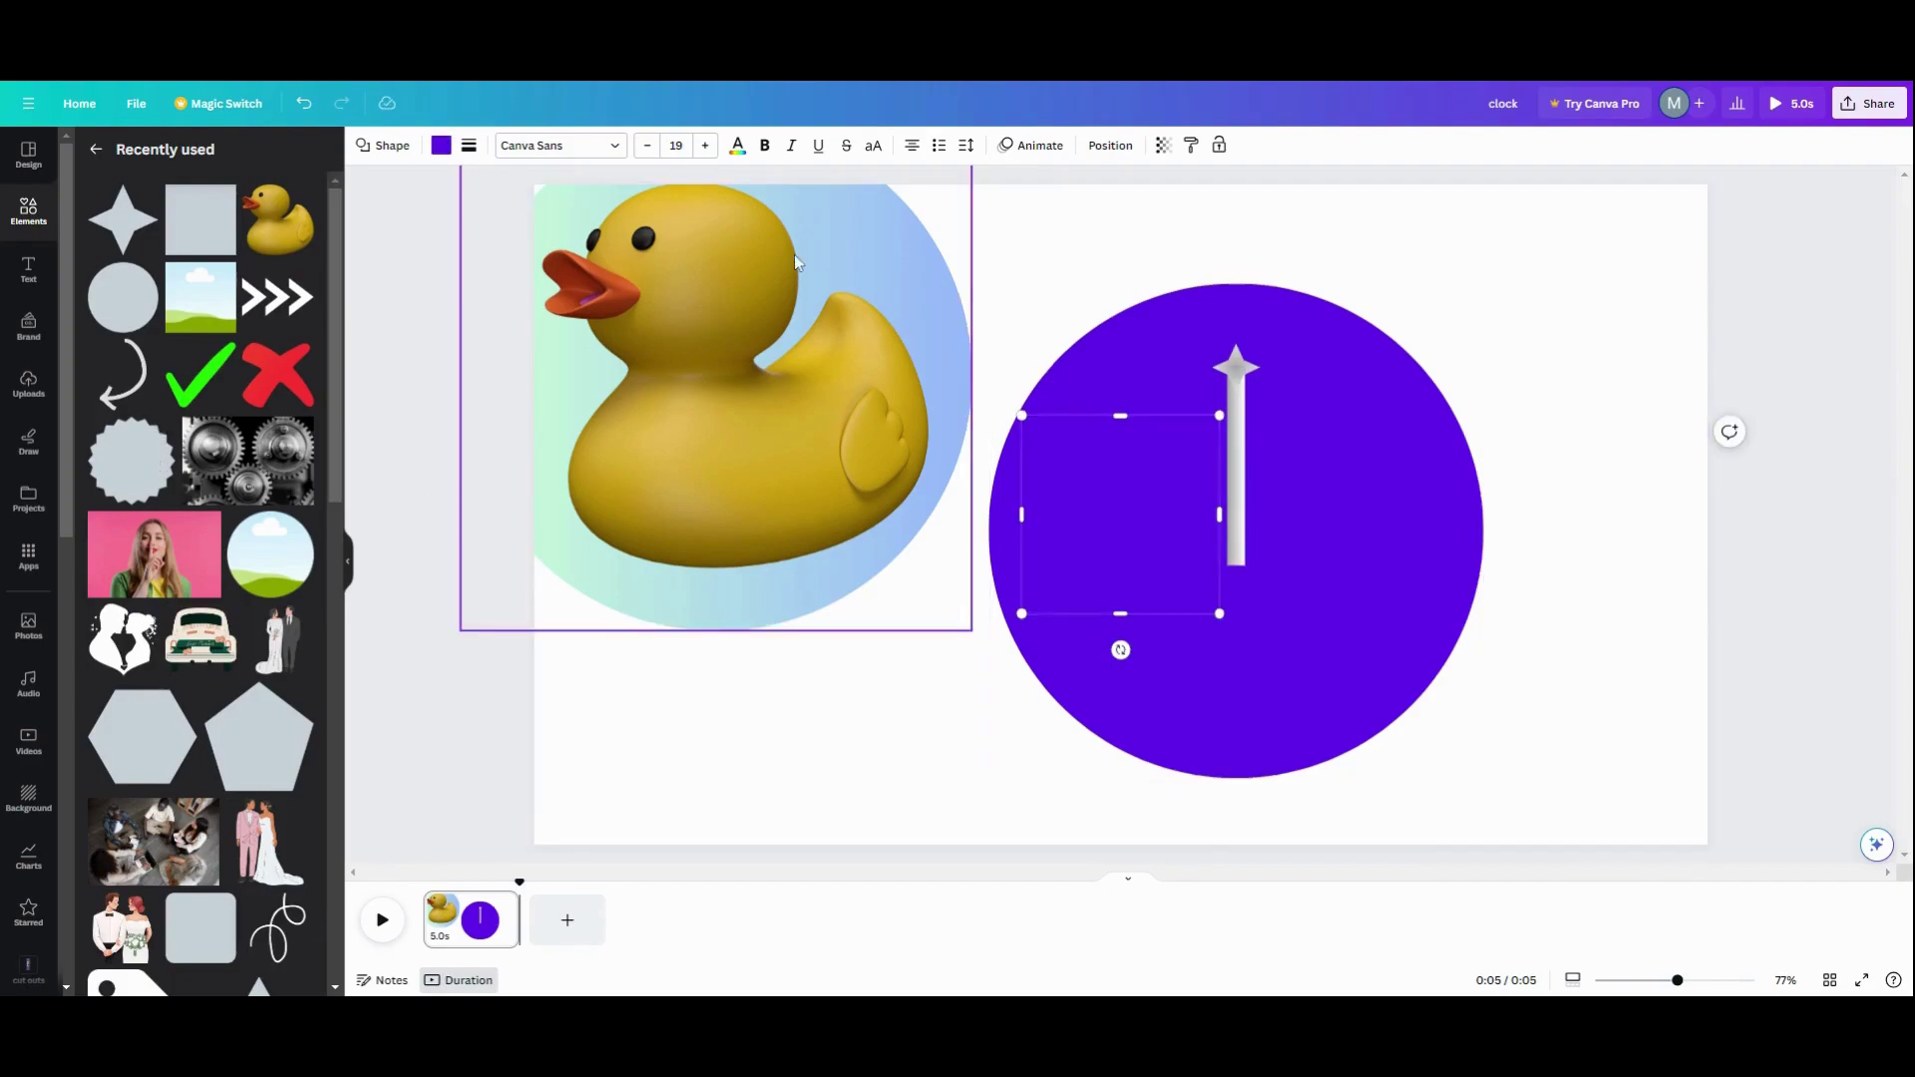
{"action": "left_click", "coordinate": [441, 146]}
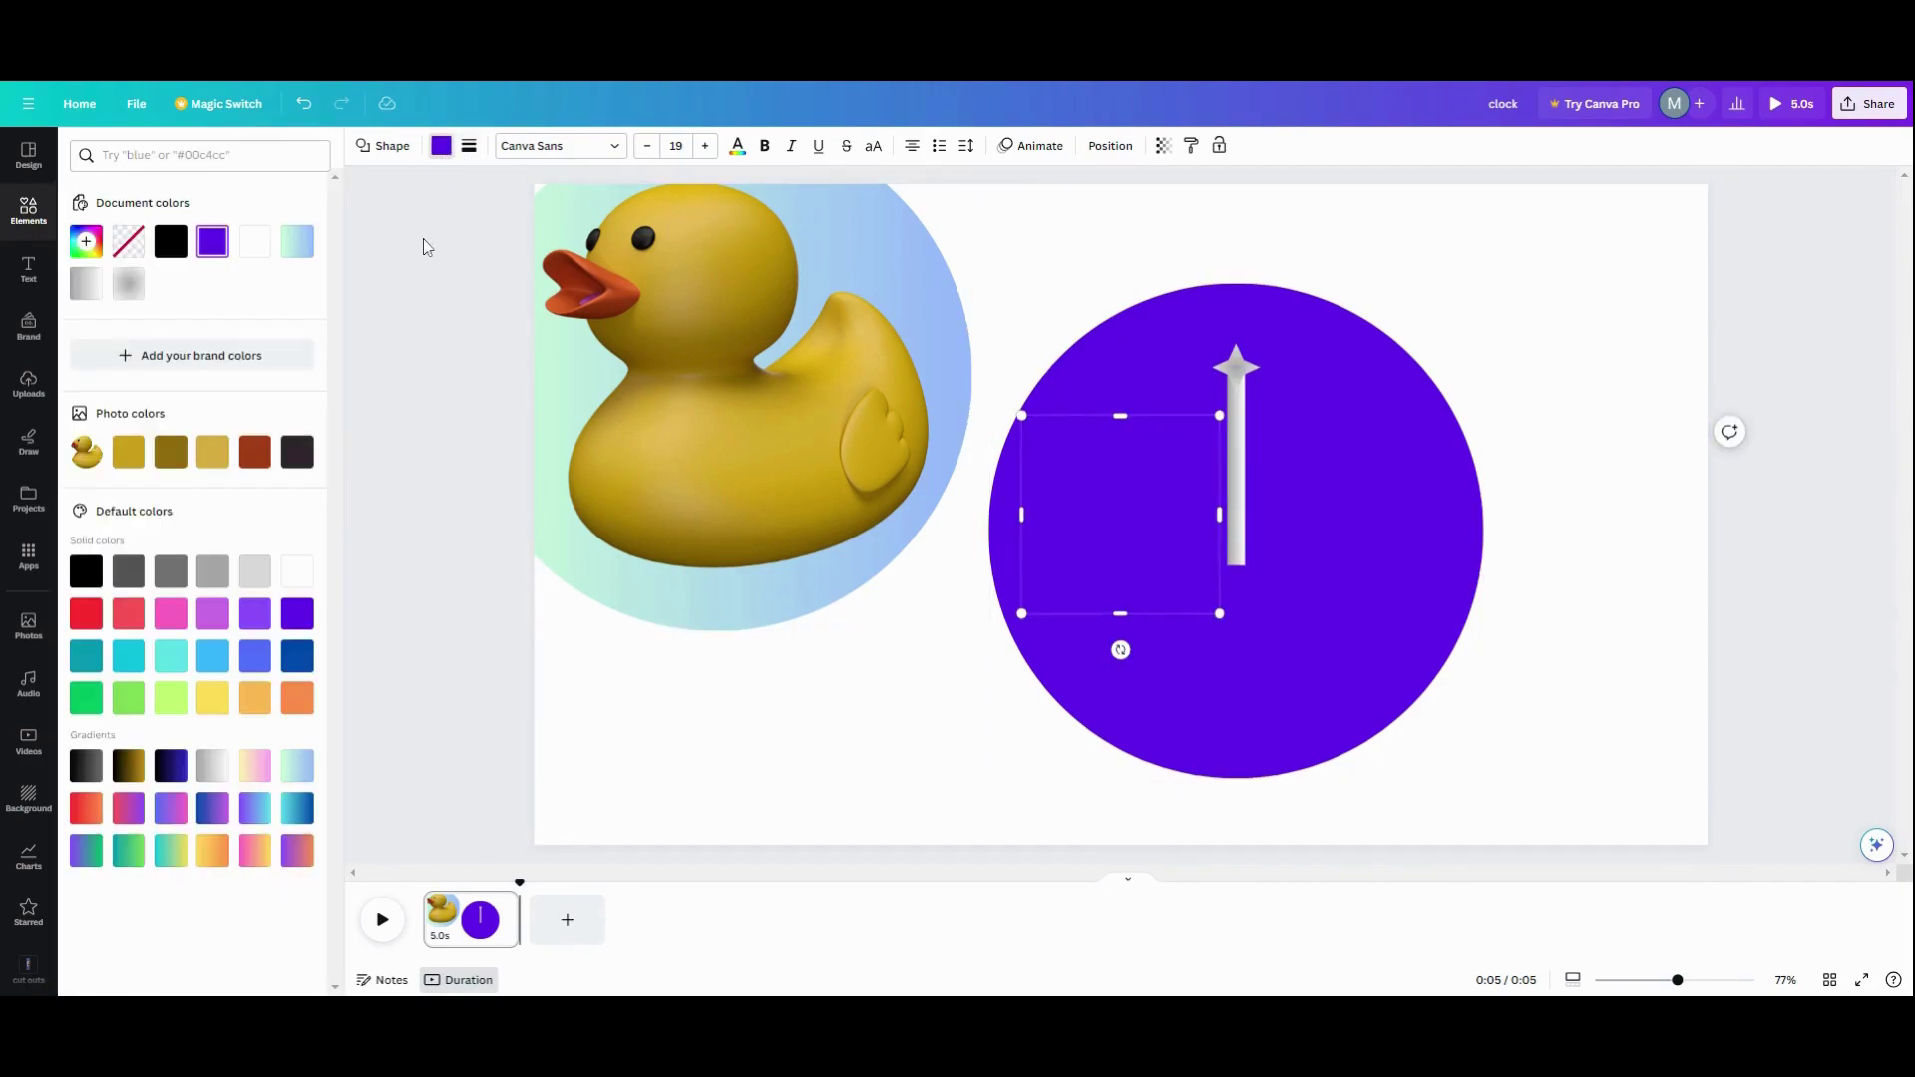
{"action": "left_click", "coordinate": [123, 296]}
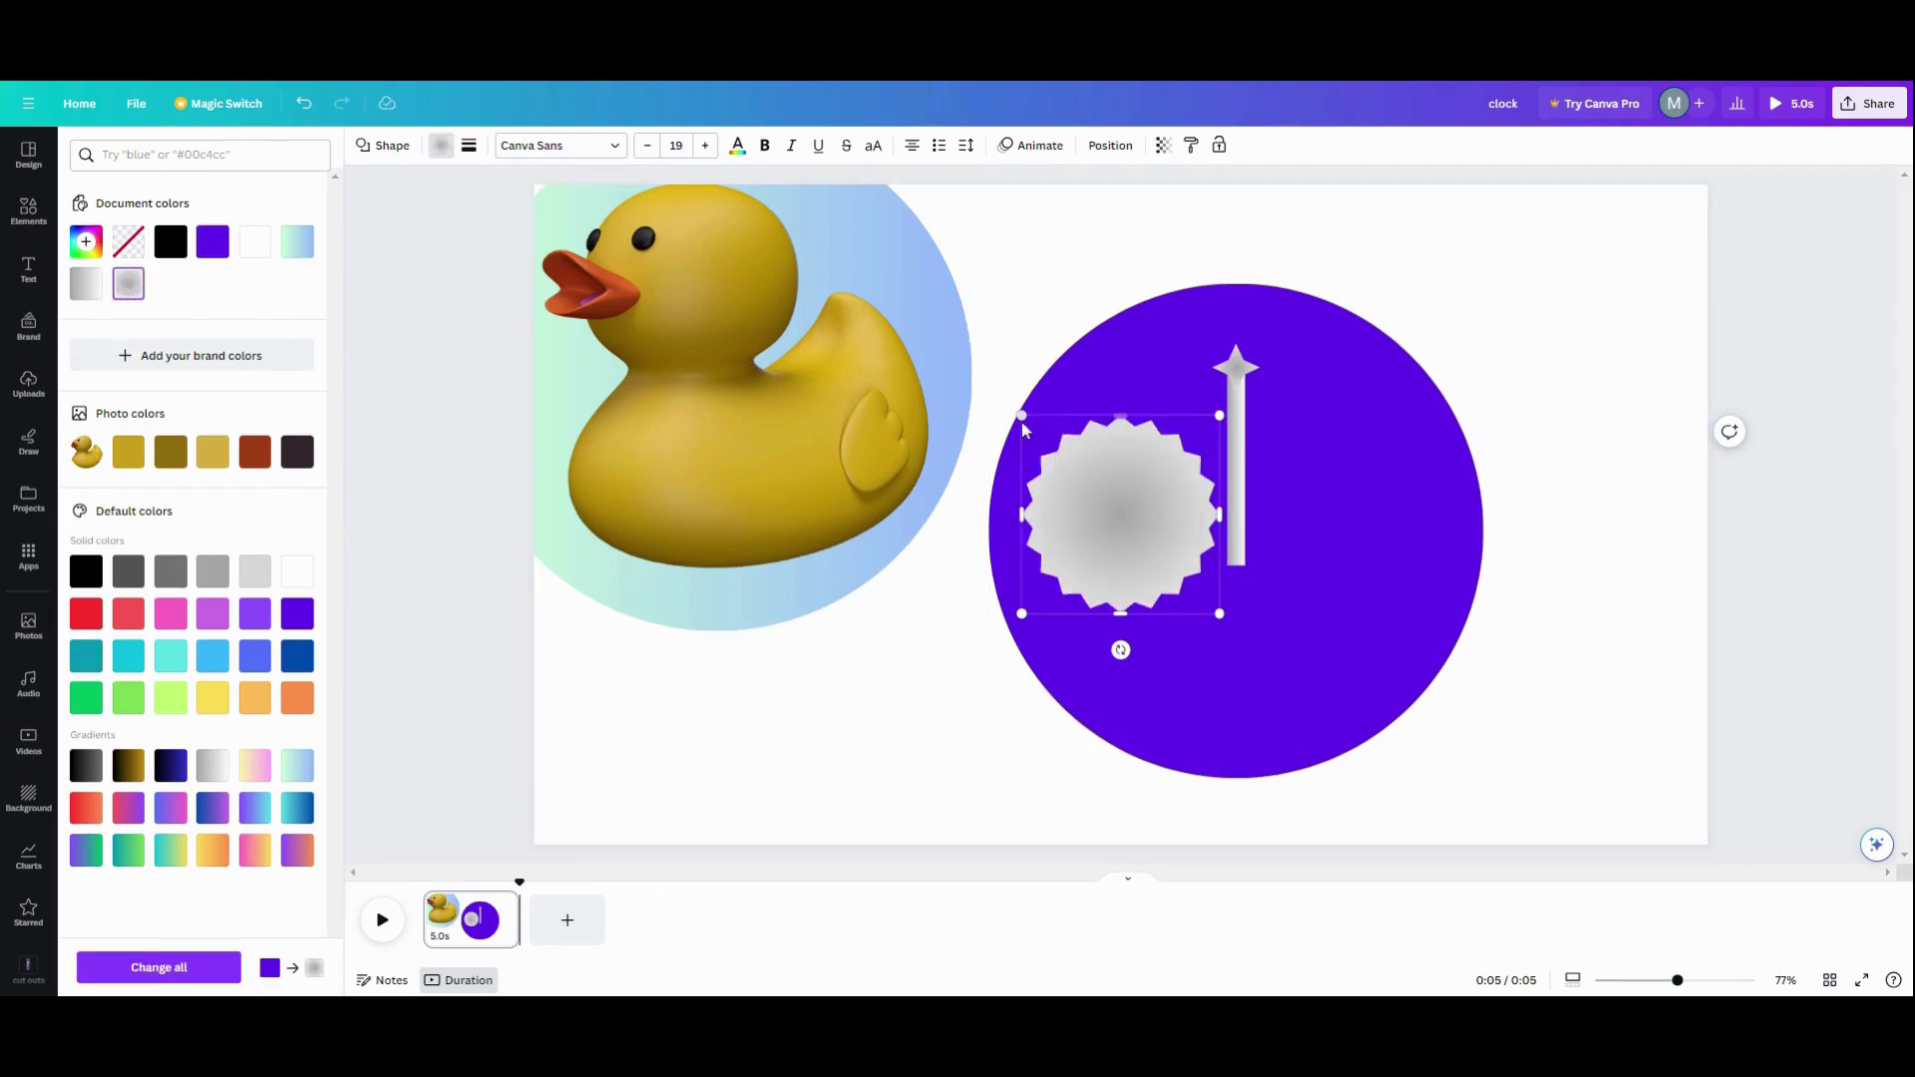
{"action": "left_click_drag", "start_coordinate": [1022, 429], "coordinate": [1172, 566]}
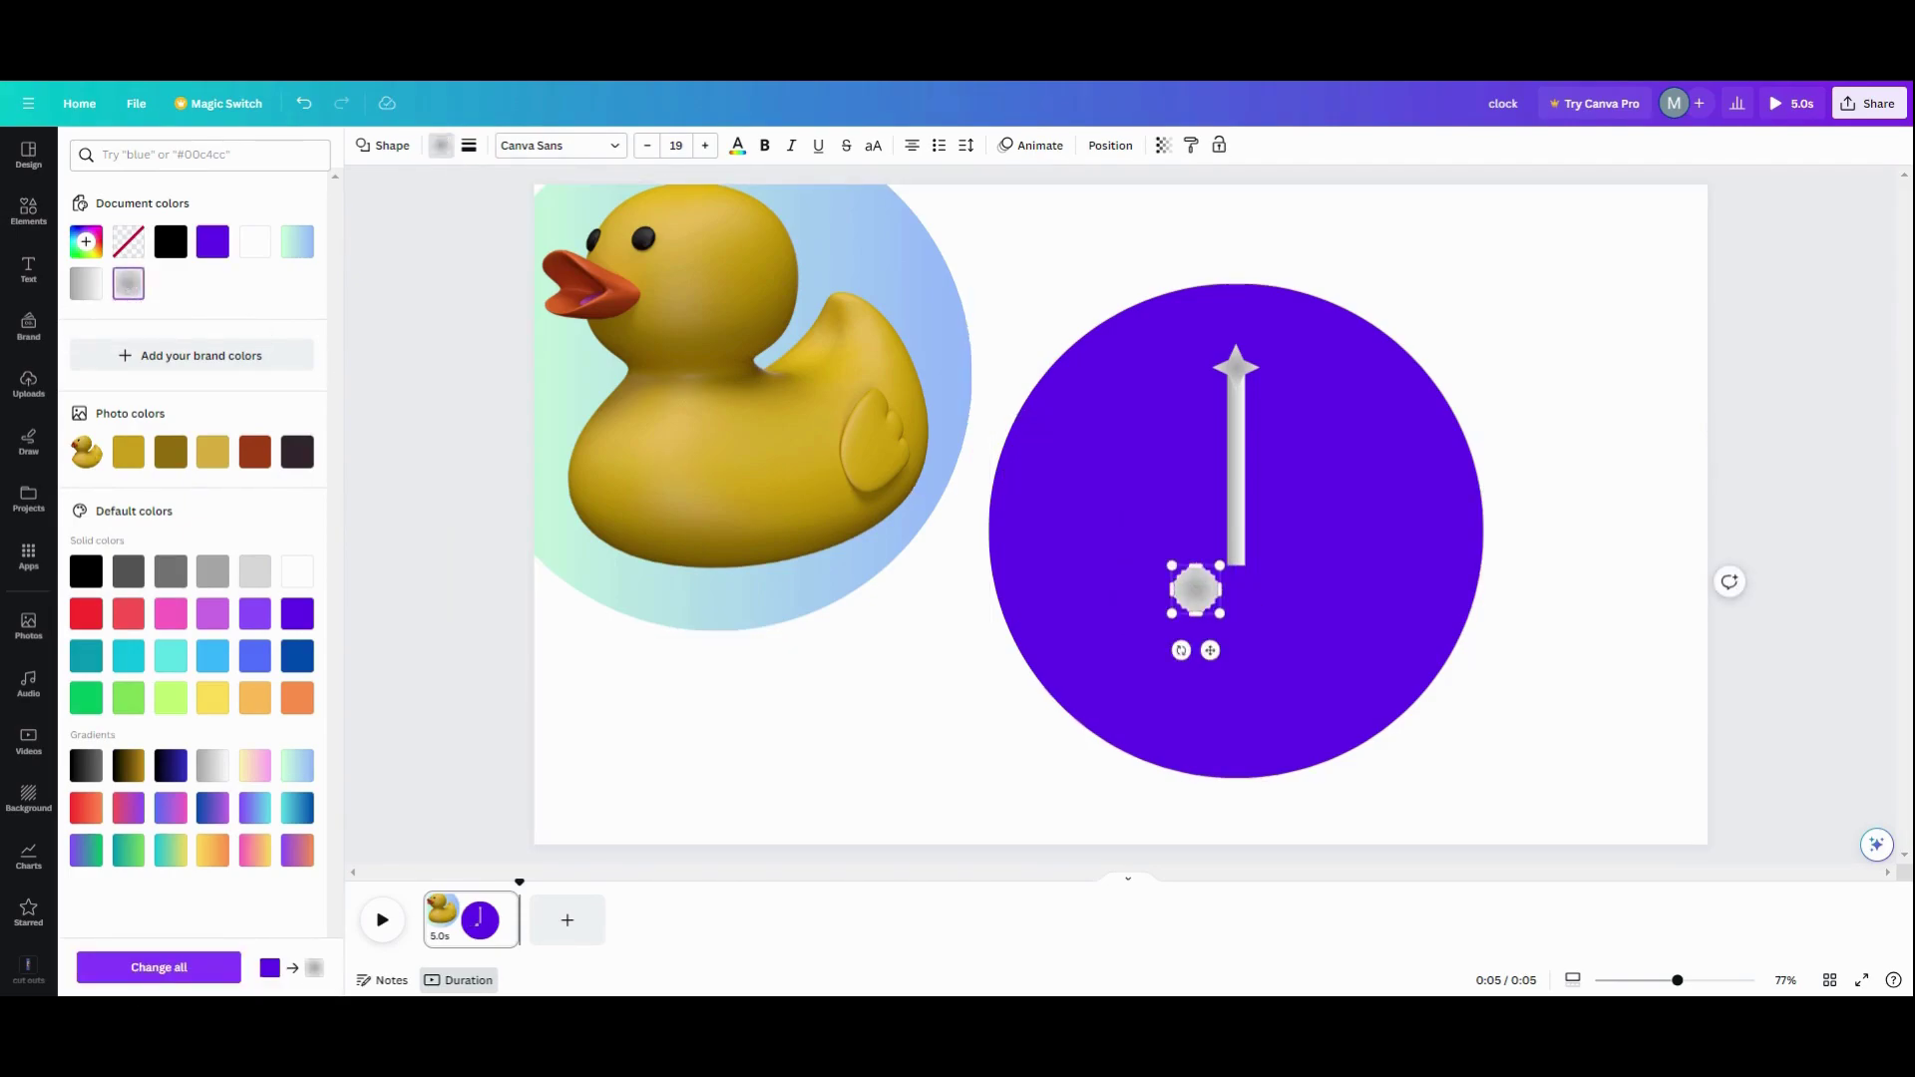
{"action": "left_click_drag", "start_coordinate": [1210, 650], "coordinate": [1253, 621]}
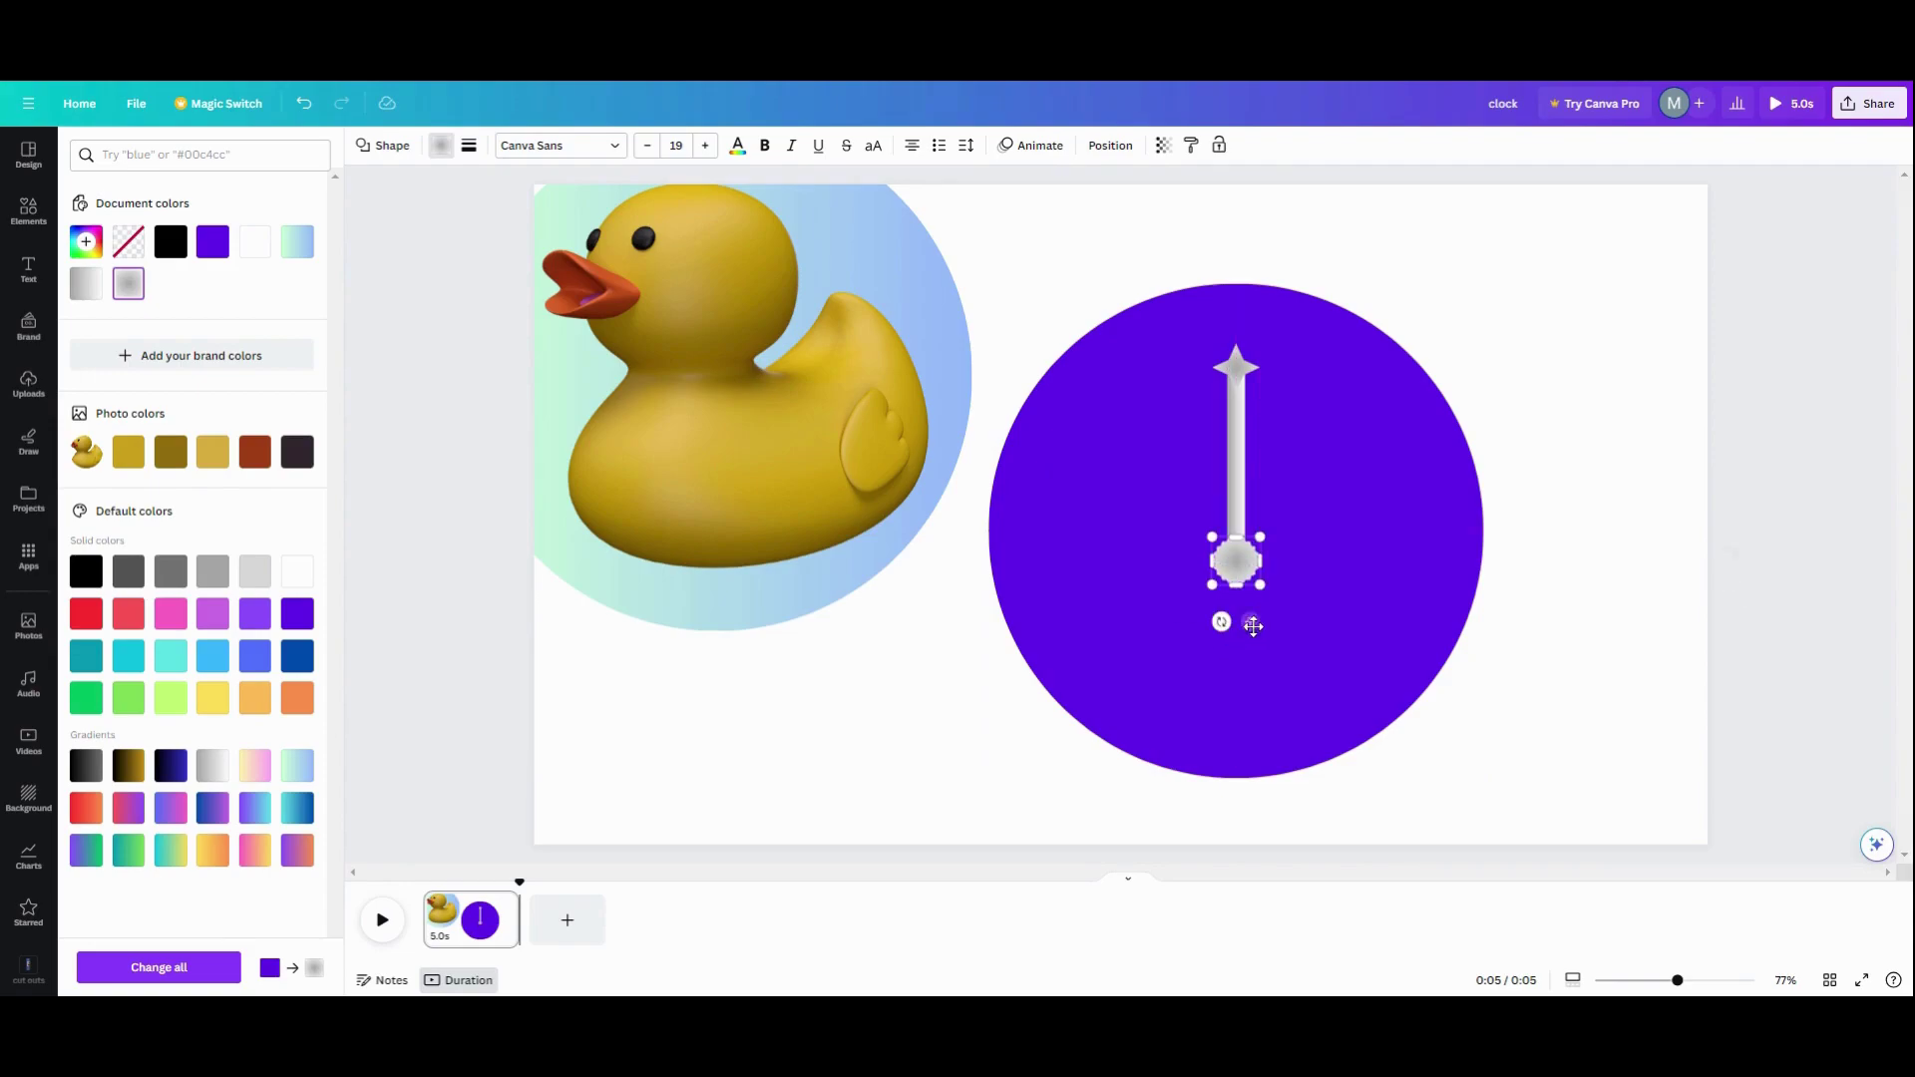
Step: Select the starburst, star and gray bar layers in Layers and group them
{"action": "left_click", "coordinate": [843, 699]}
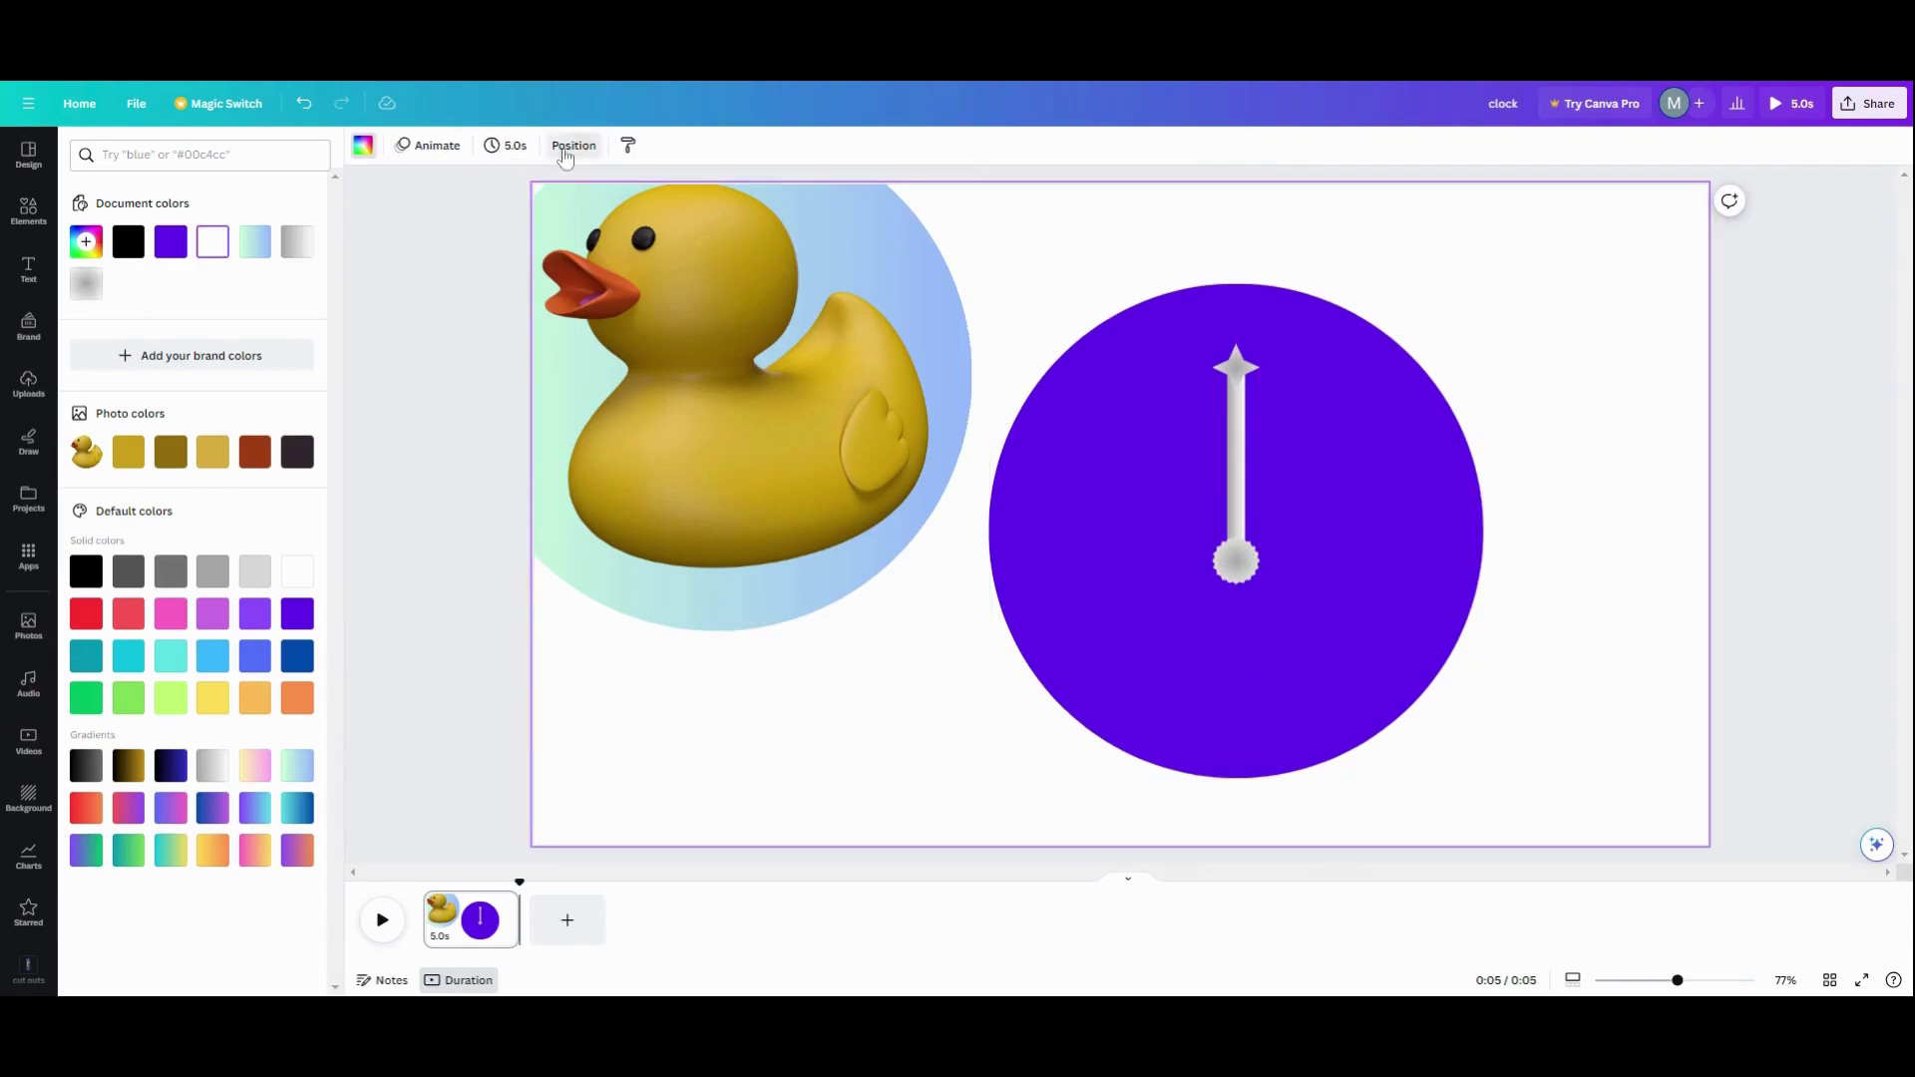
{"action": "left_click", "coordinate": [565, 148]}
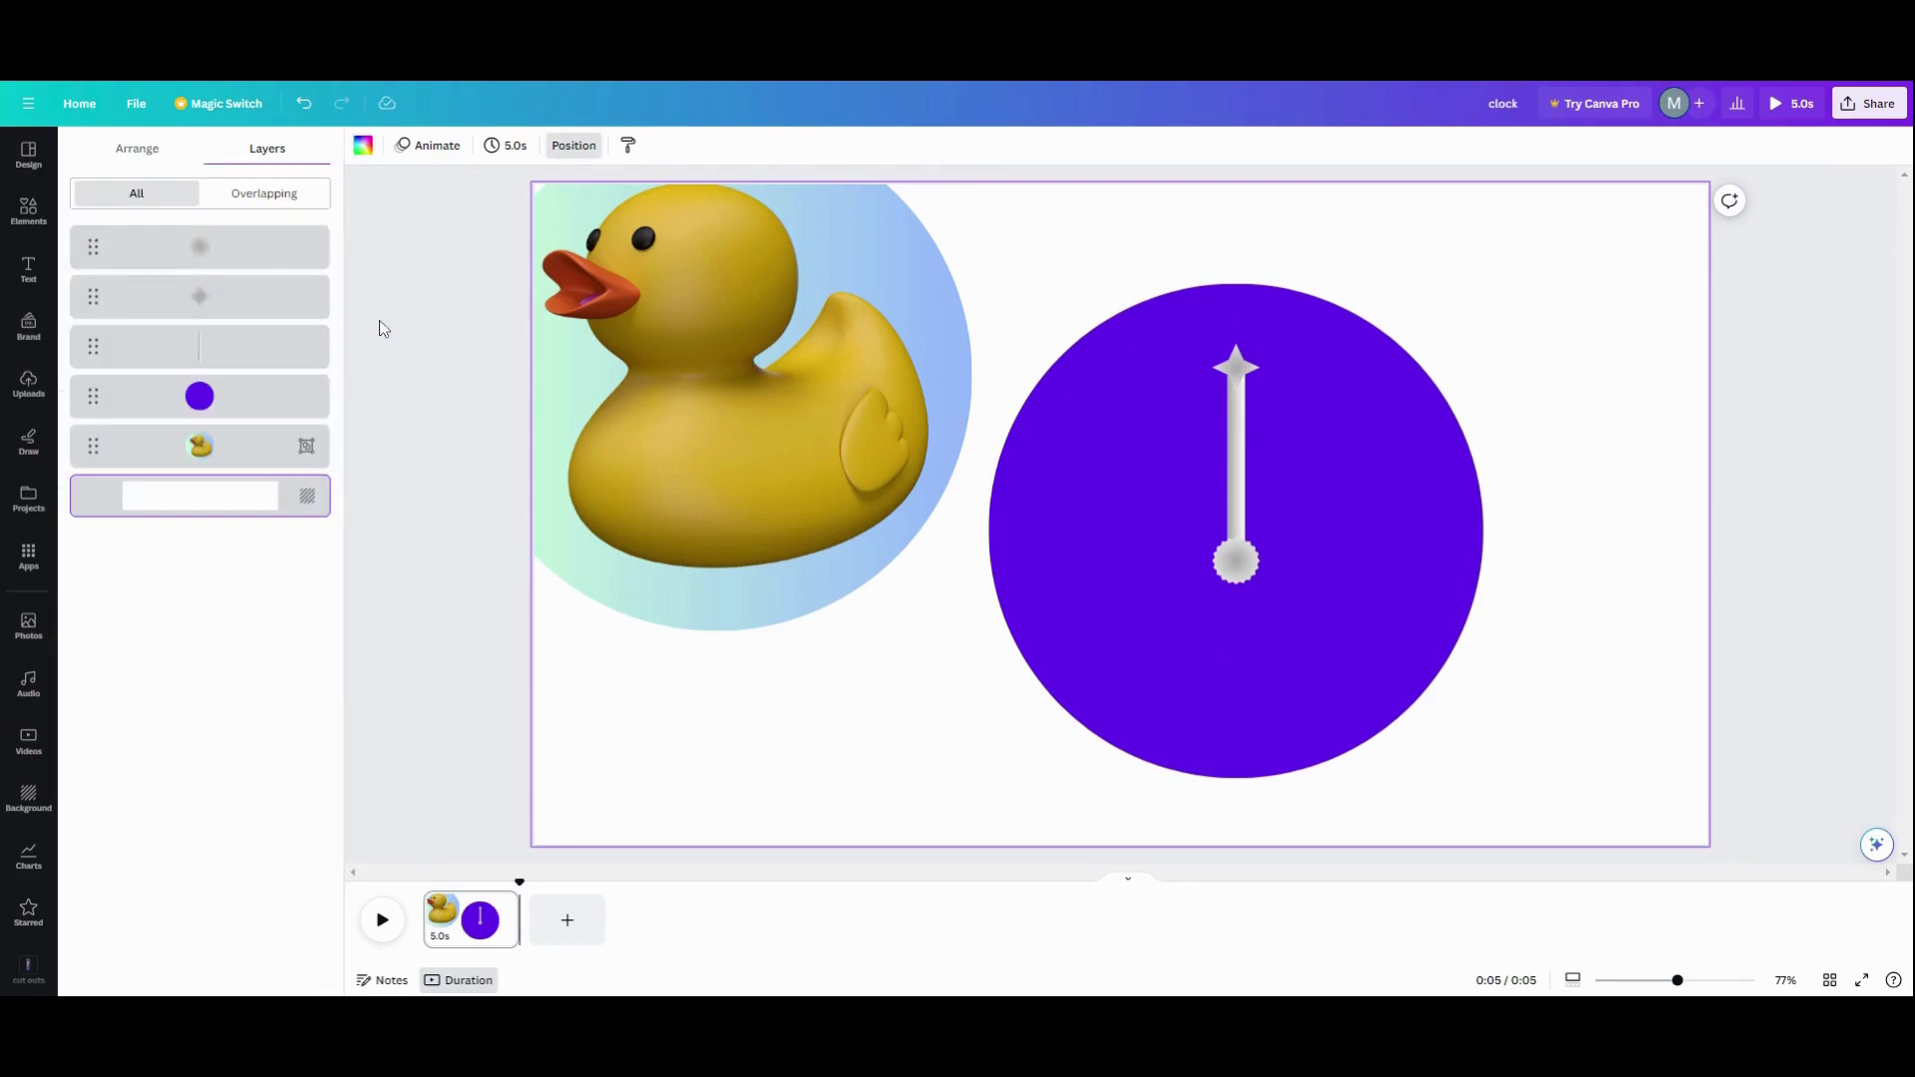
{"action": "left_click", "coordinate": [253, 251]}
{"action": "left_click", "coordinate": [257, 297], "text": "shift"}
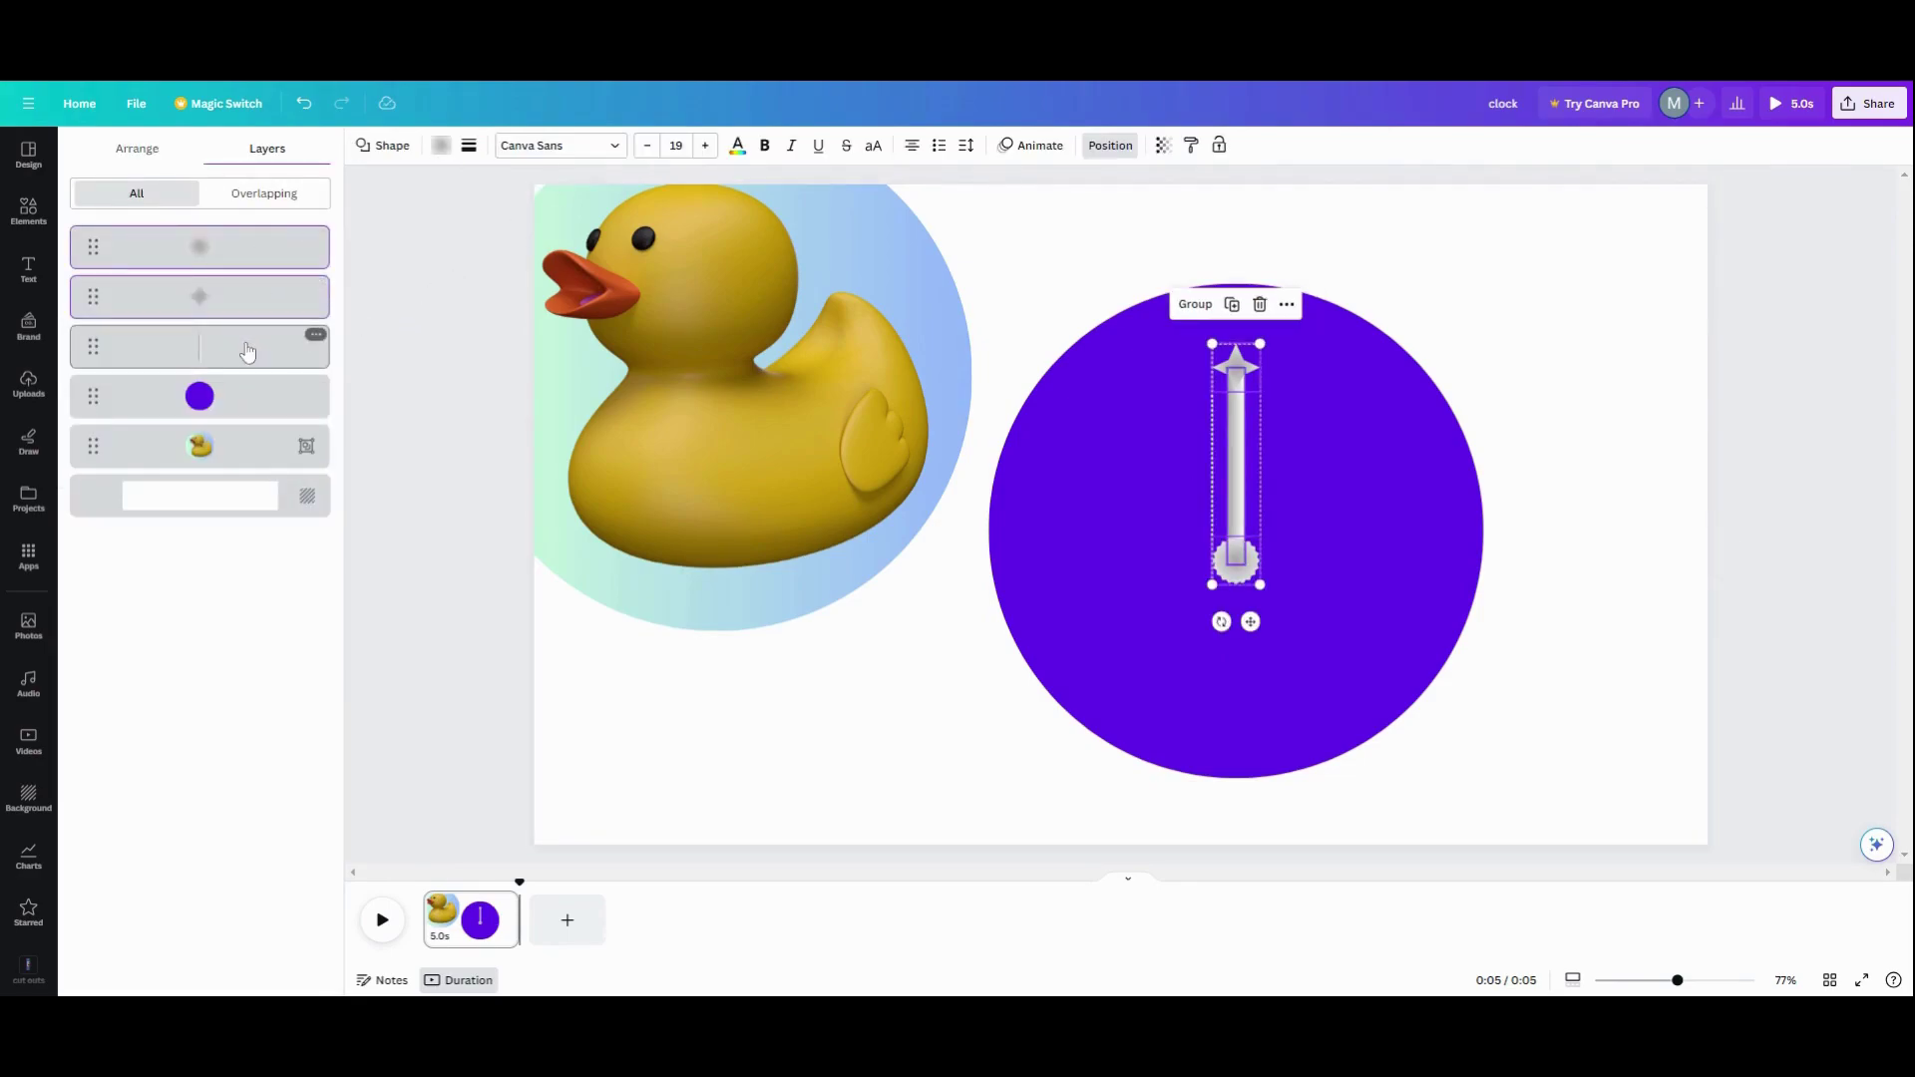
{"action": "left_click", "coordinate": [253, 344], "text": "shift"}
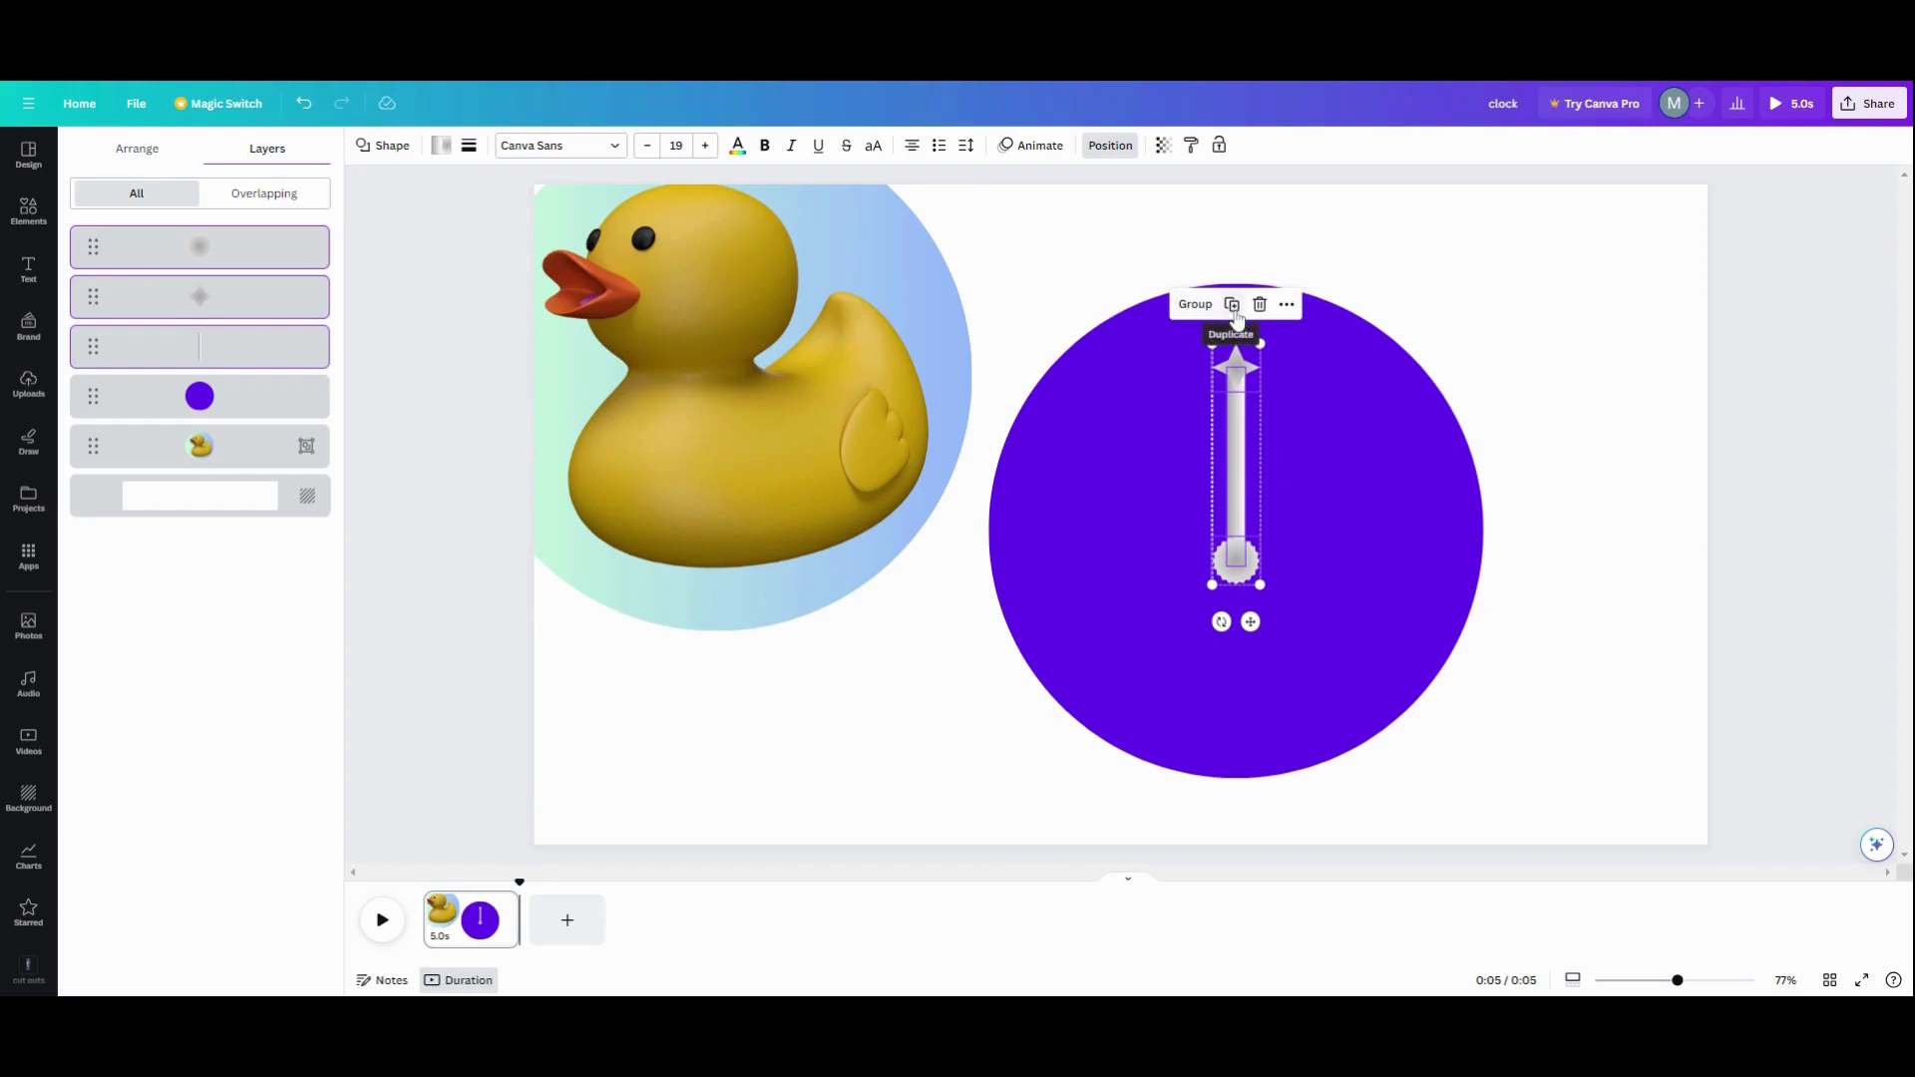
{"action": "left_click", "coordinate": [1195, 304]}
Step: Resize the clock-hand group to about 74 × 375 with its base at the circle's centre
{"action": "left_click_drag", "start_coordinate": [1233, 440], "coordinate": [1233, 432]}
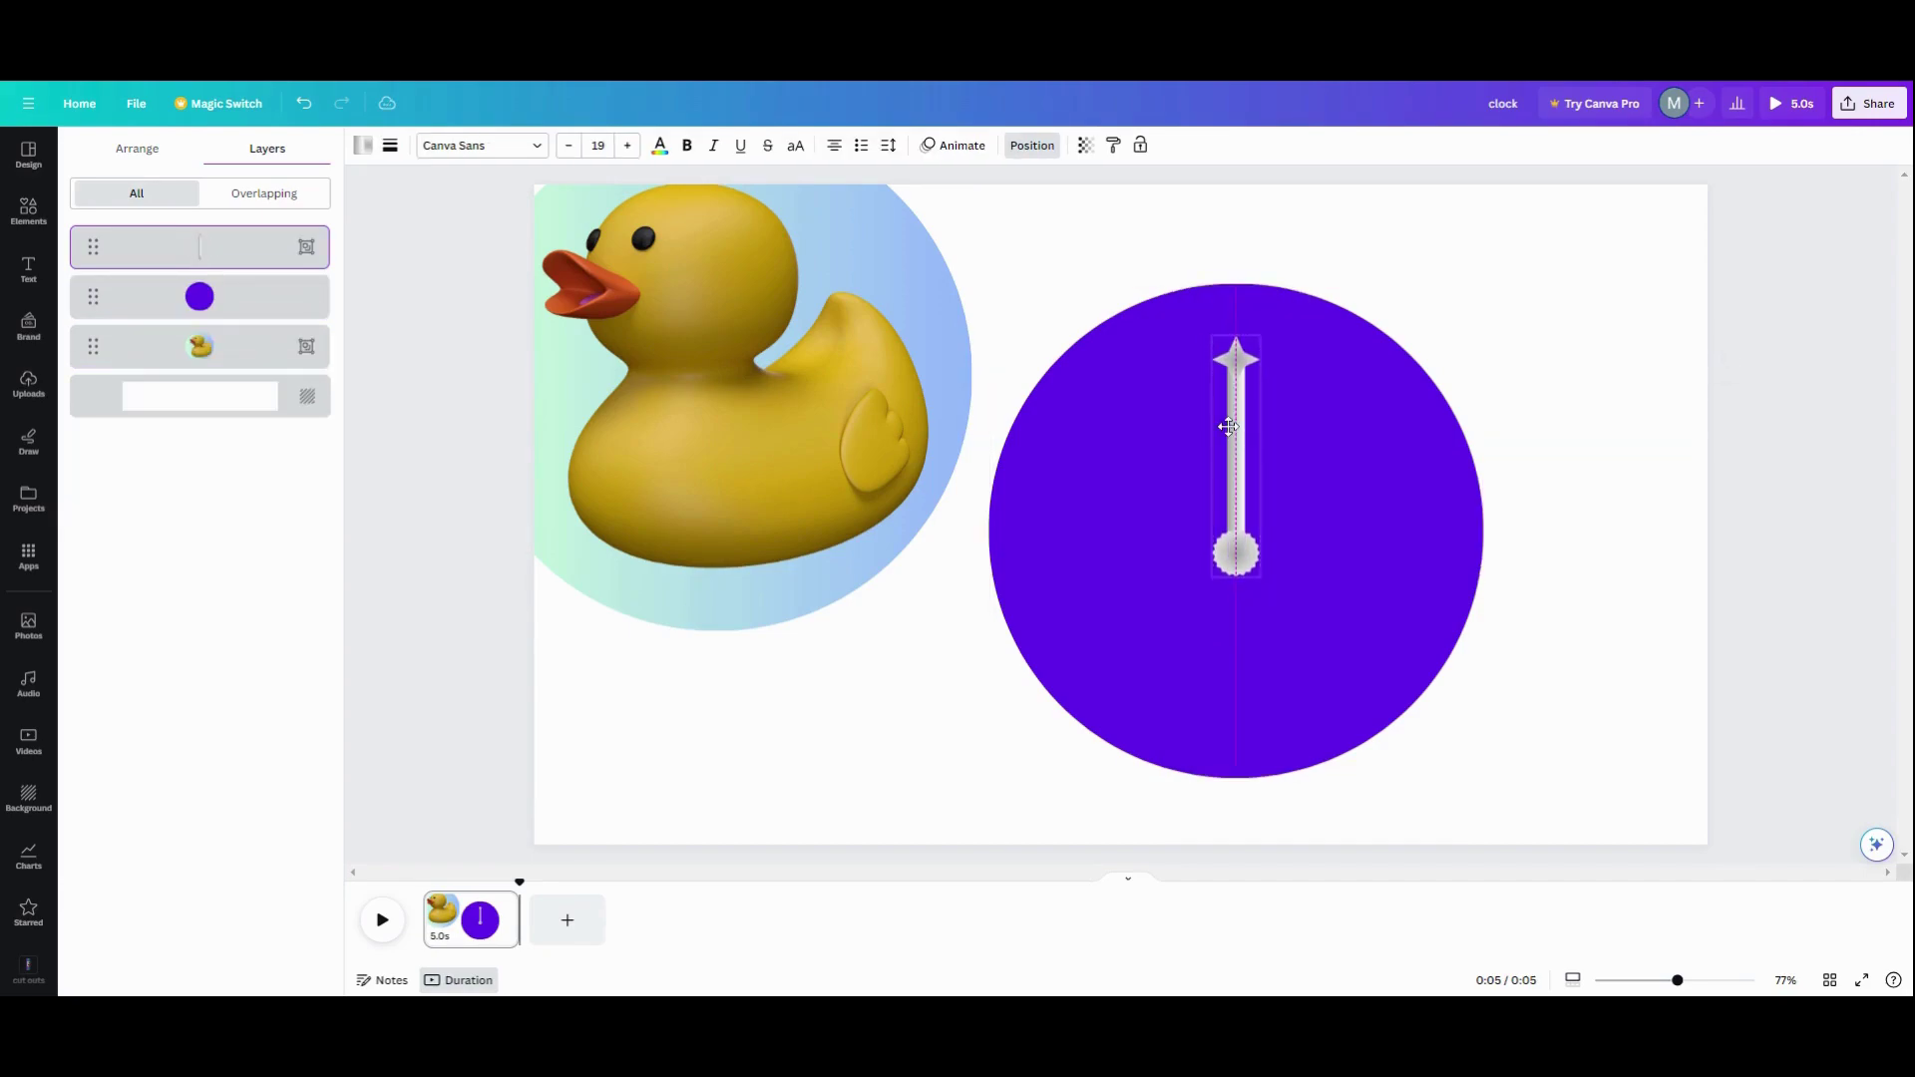
{"action": "left_click_drag", "start_coordinate": [1262, 338], "coordinate": [1249, 395]}
{"action": "left_click_drag", "start_coordinate": [1231, 565], "coordinate": [1235, 522]}
{"action": "left_click_drag", "start_coordinate": [1254, 357], "coordinate": [1212, 310]}
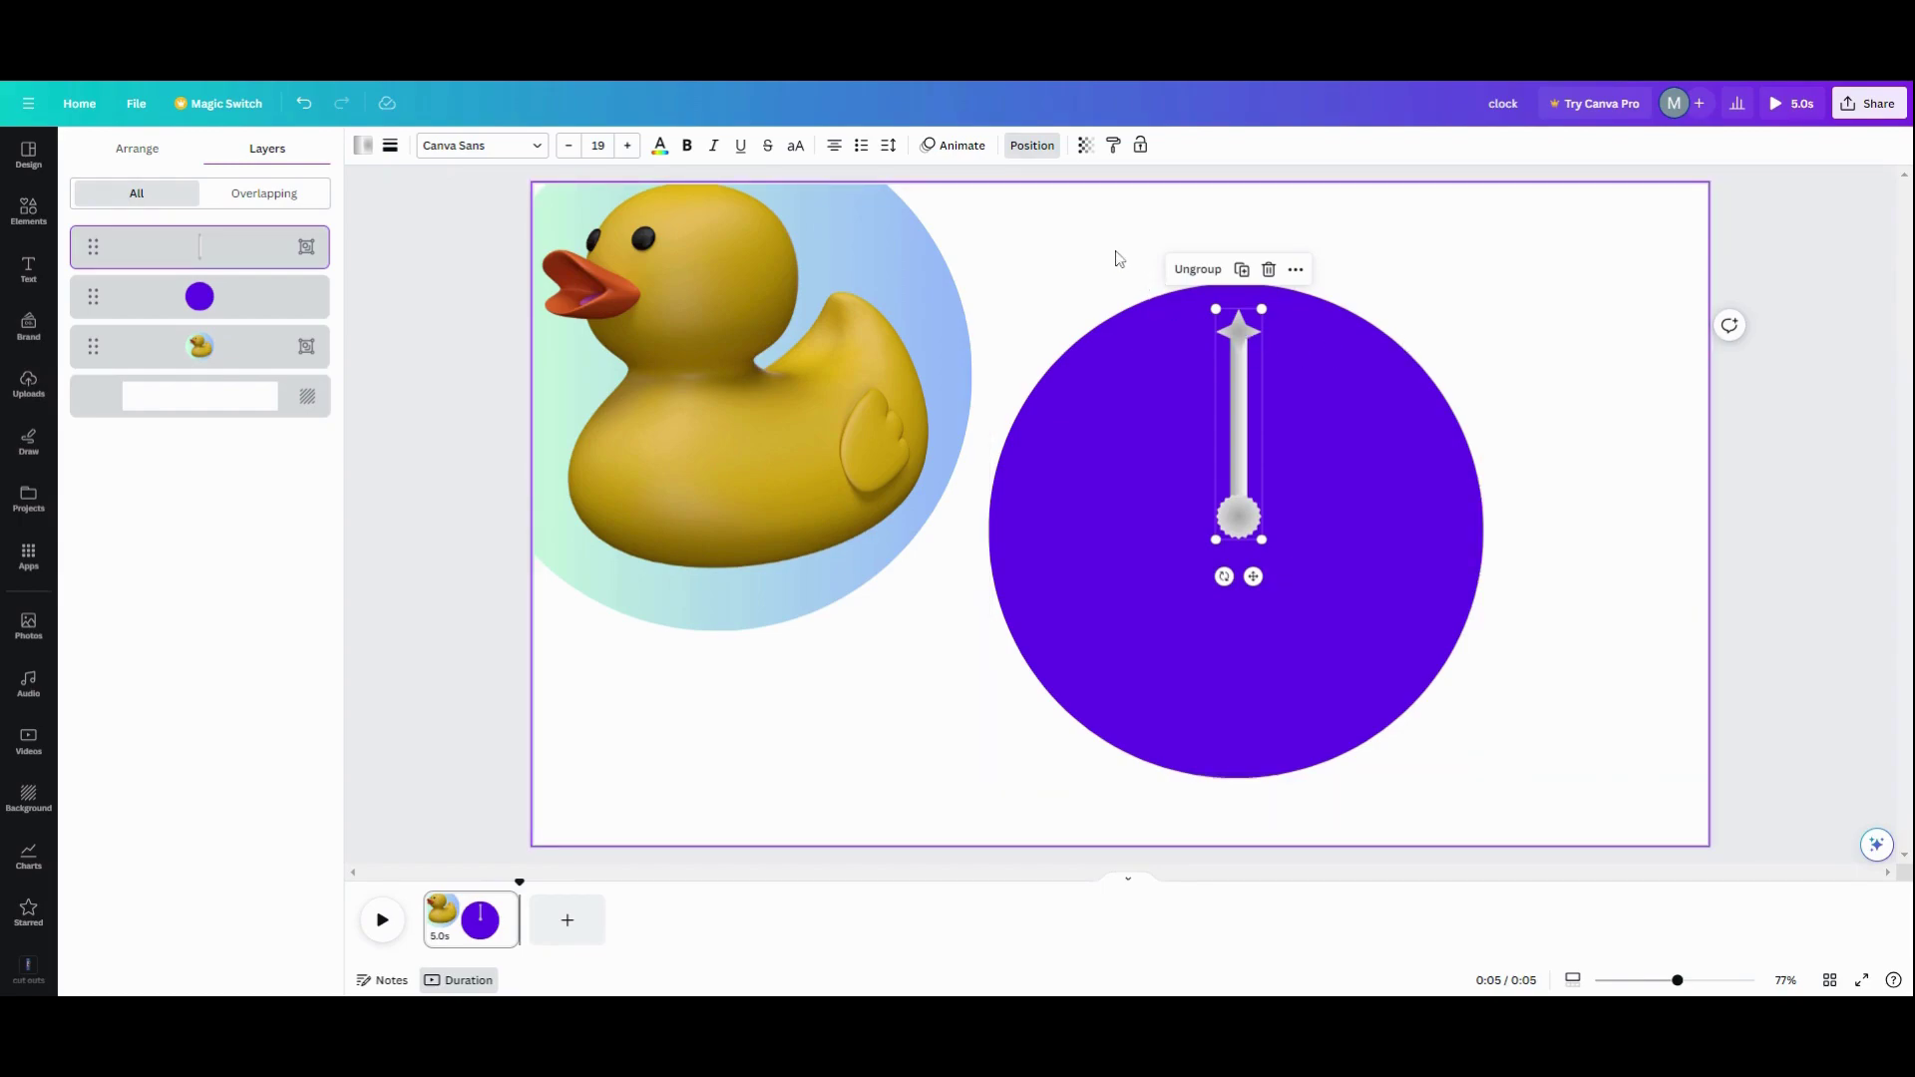
Step: Select the purple circle and clock hand together and group them
{"action": "left_click_drag", "start_coordinate": [1118, 259], "coordinate": [1142, 312]}
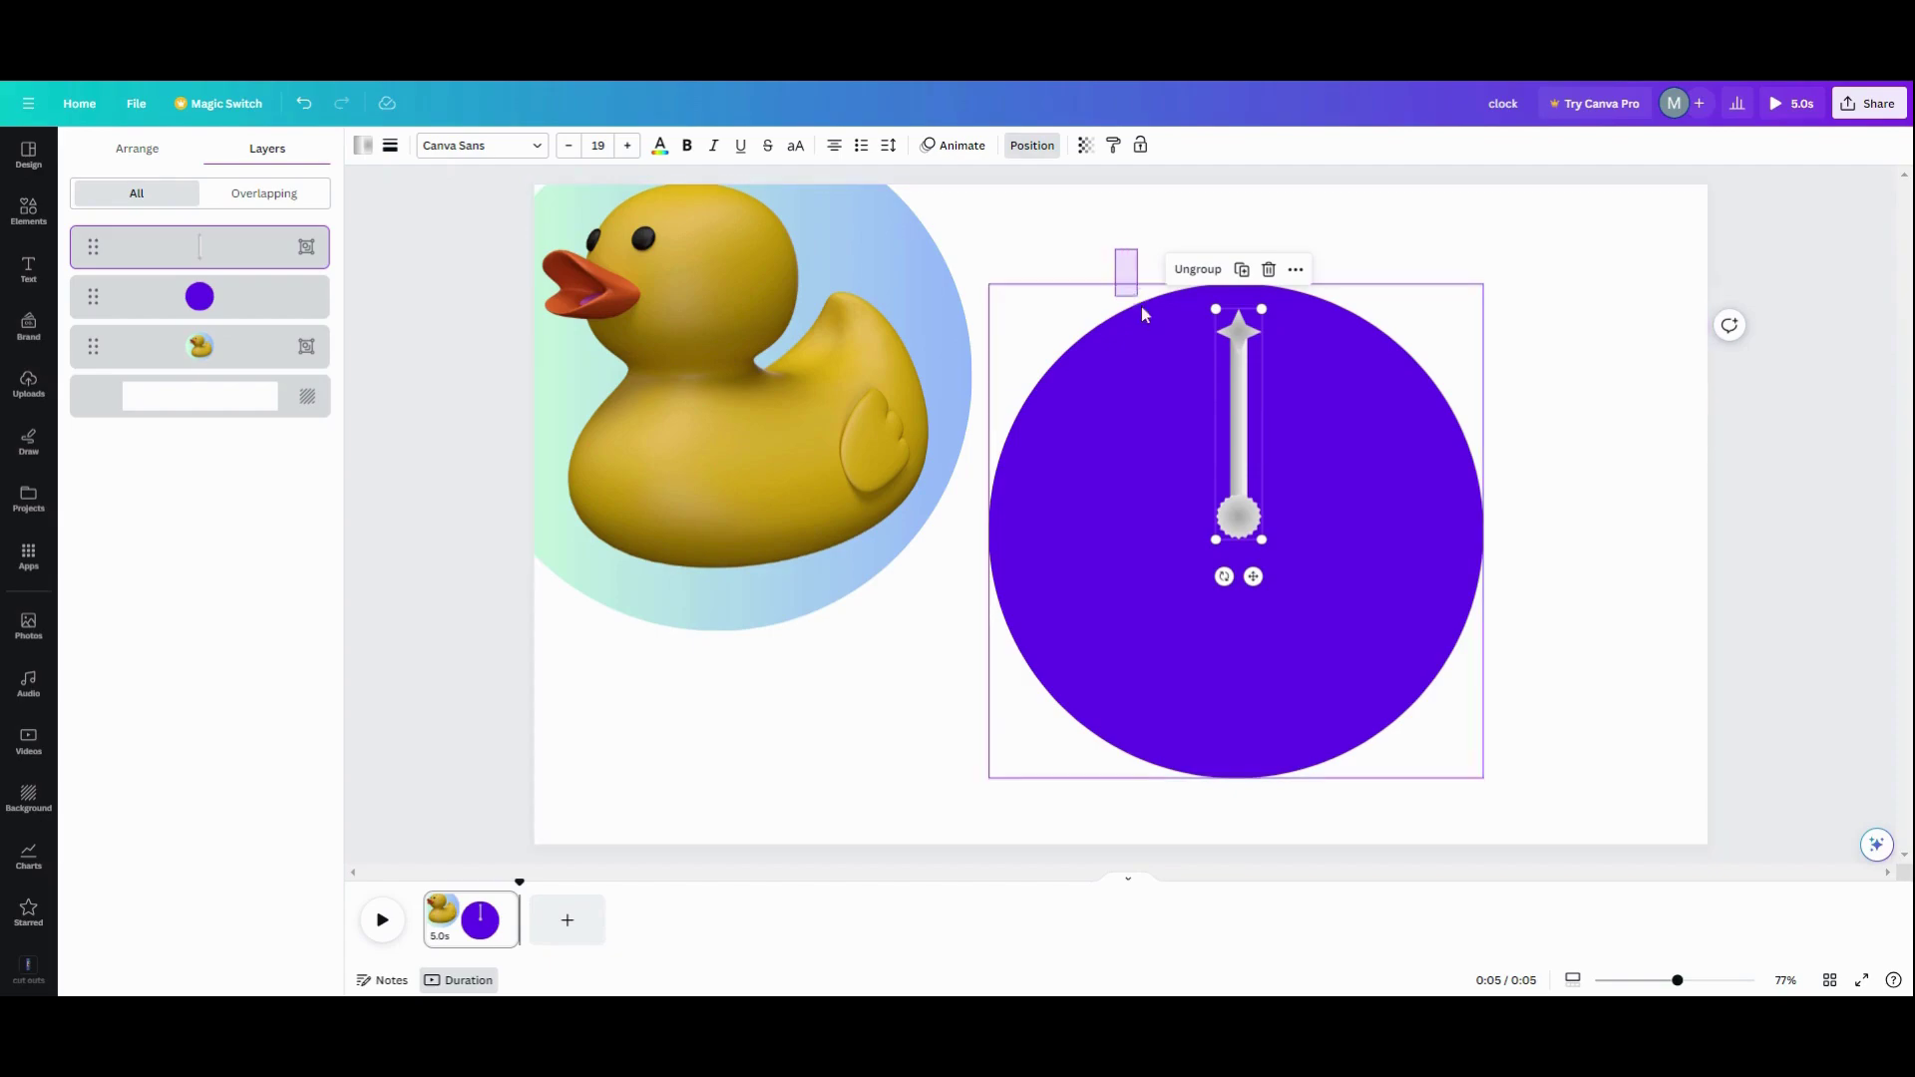
{"action": "left_click_drag", "start_coordinate": [1243, 446], "coordinate": [1277, 494]}
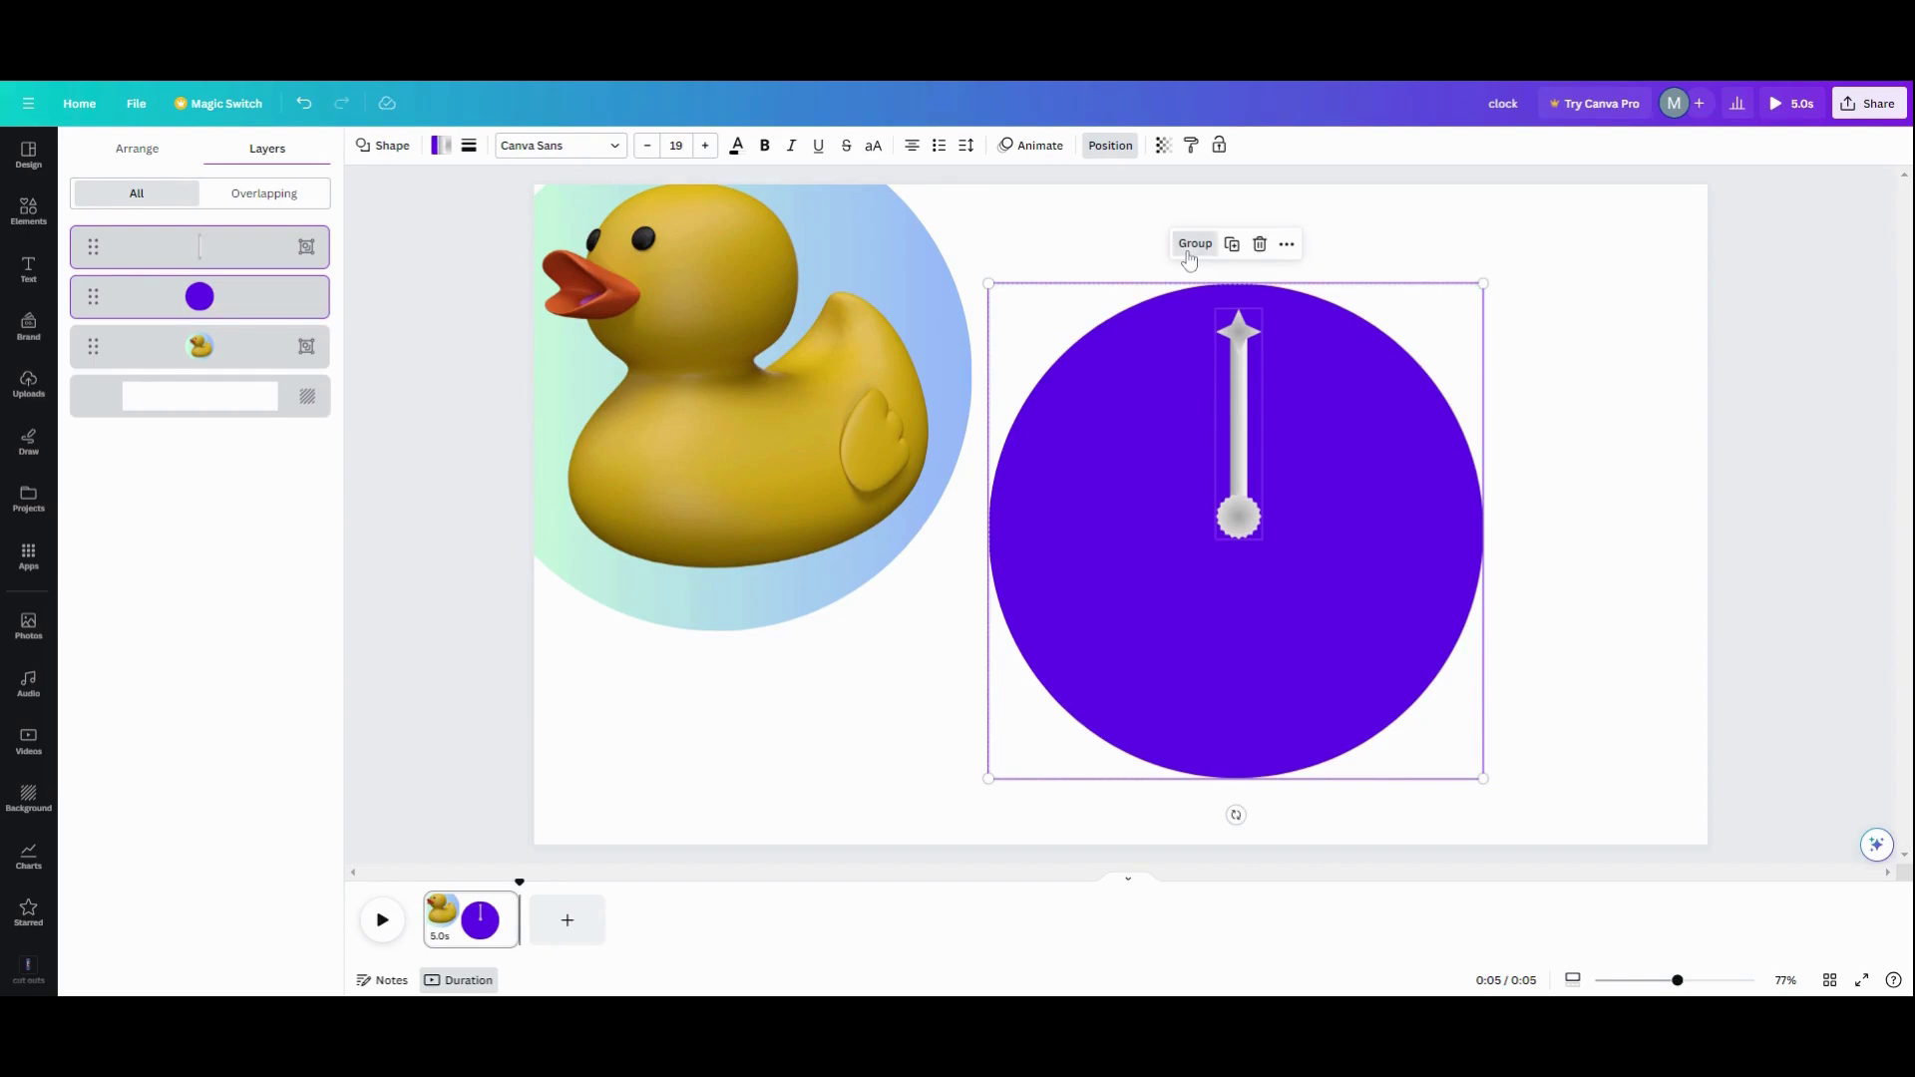
{"action": "left_click", "coordinate": [1194, 244]}
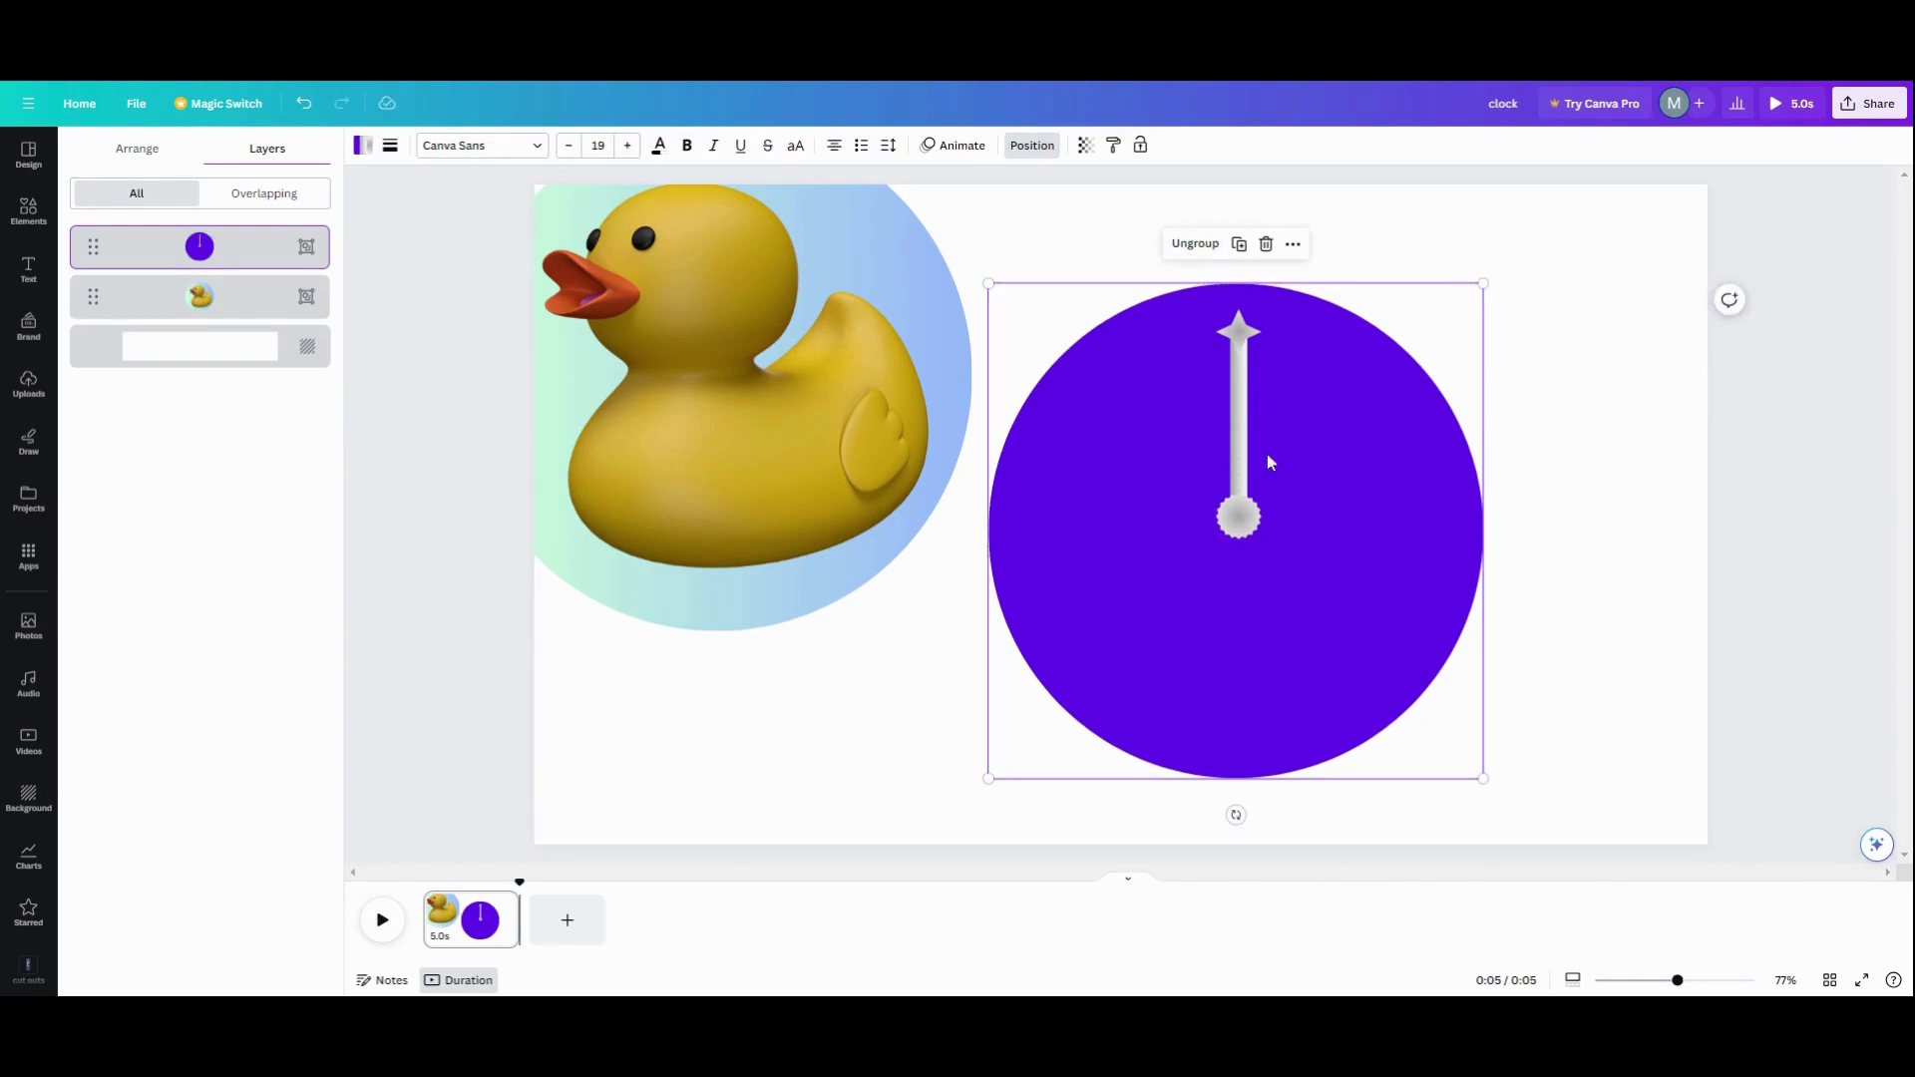
Step: Set the grouped circle's fill to No colour so only the hand shows
{"action": "left_click", "coordinate": [1081, 489]}
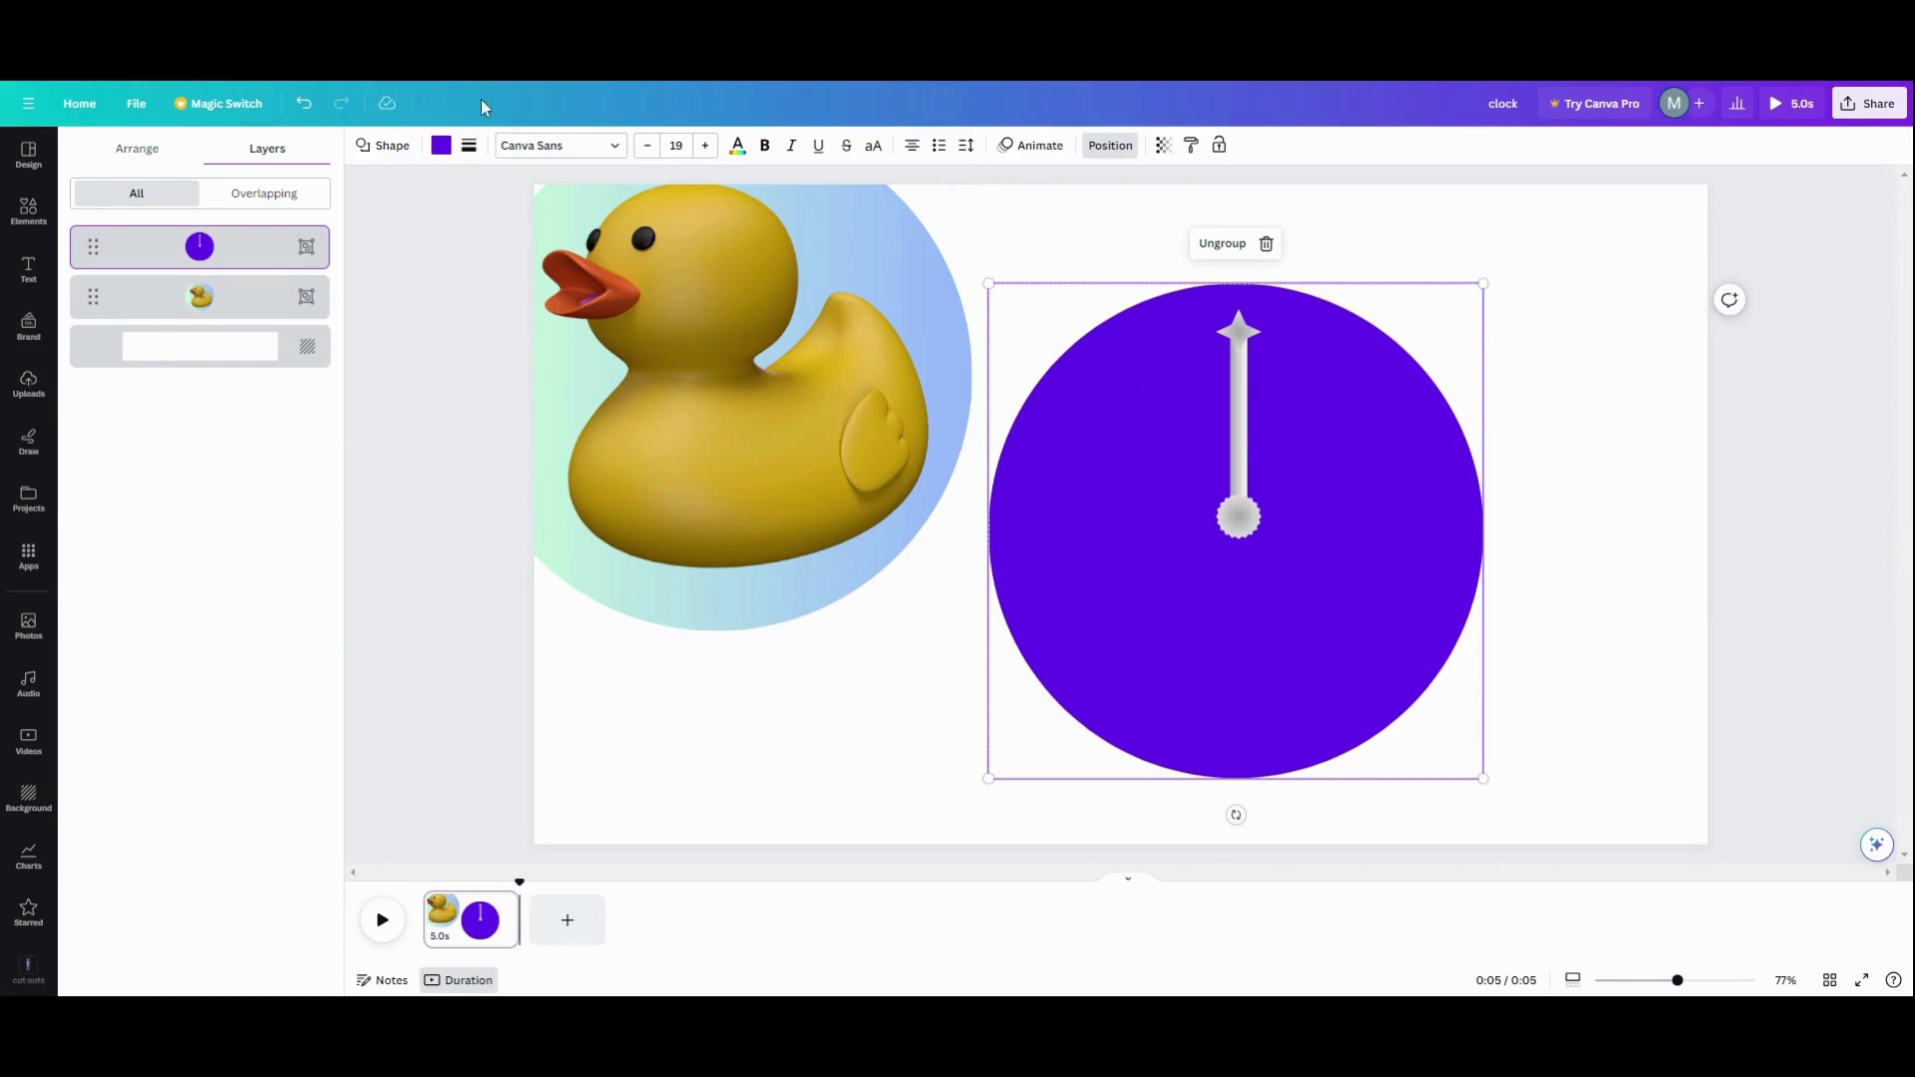
{"action": "left_click", "coordinate": [441, 147]}
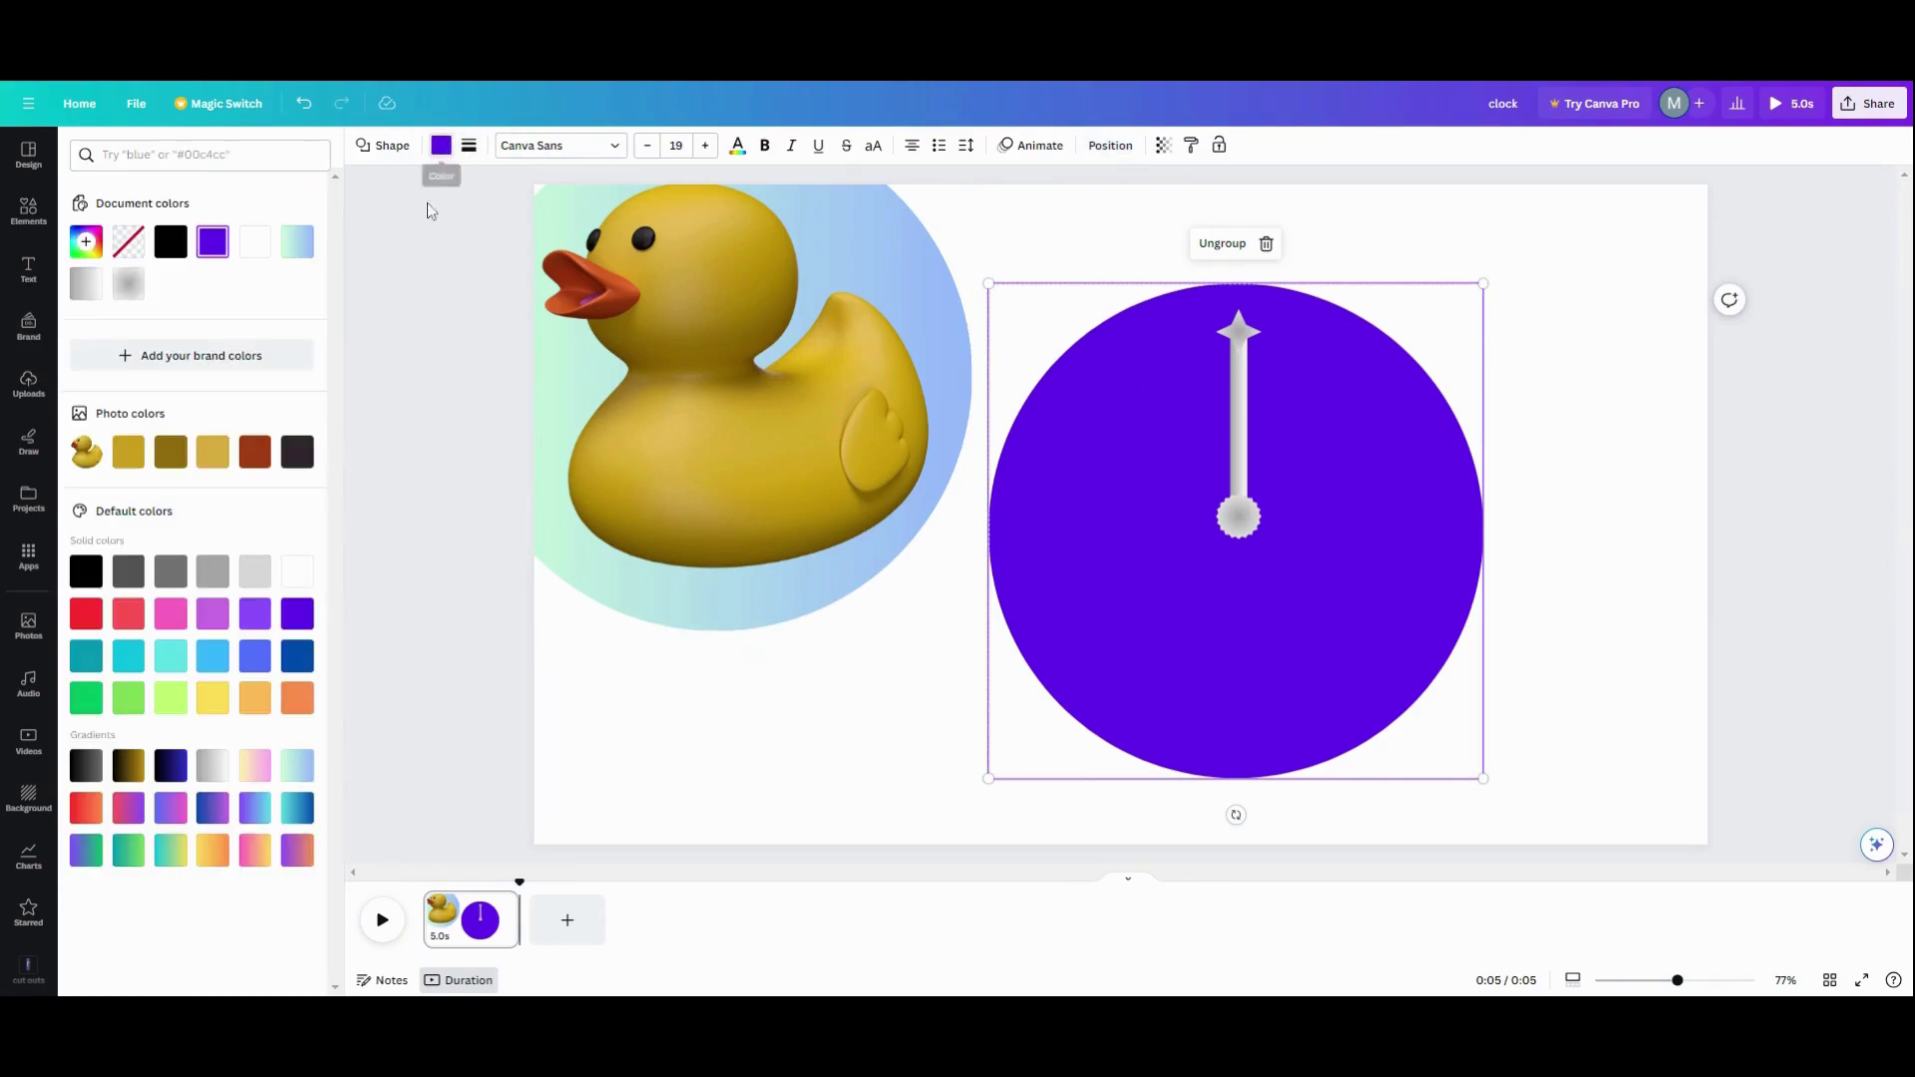
{"action": "left_click", "coordinate": [129, 243]}
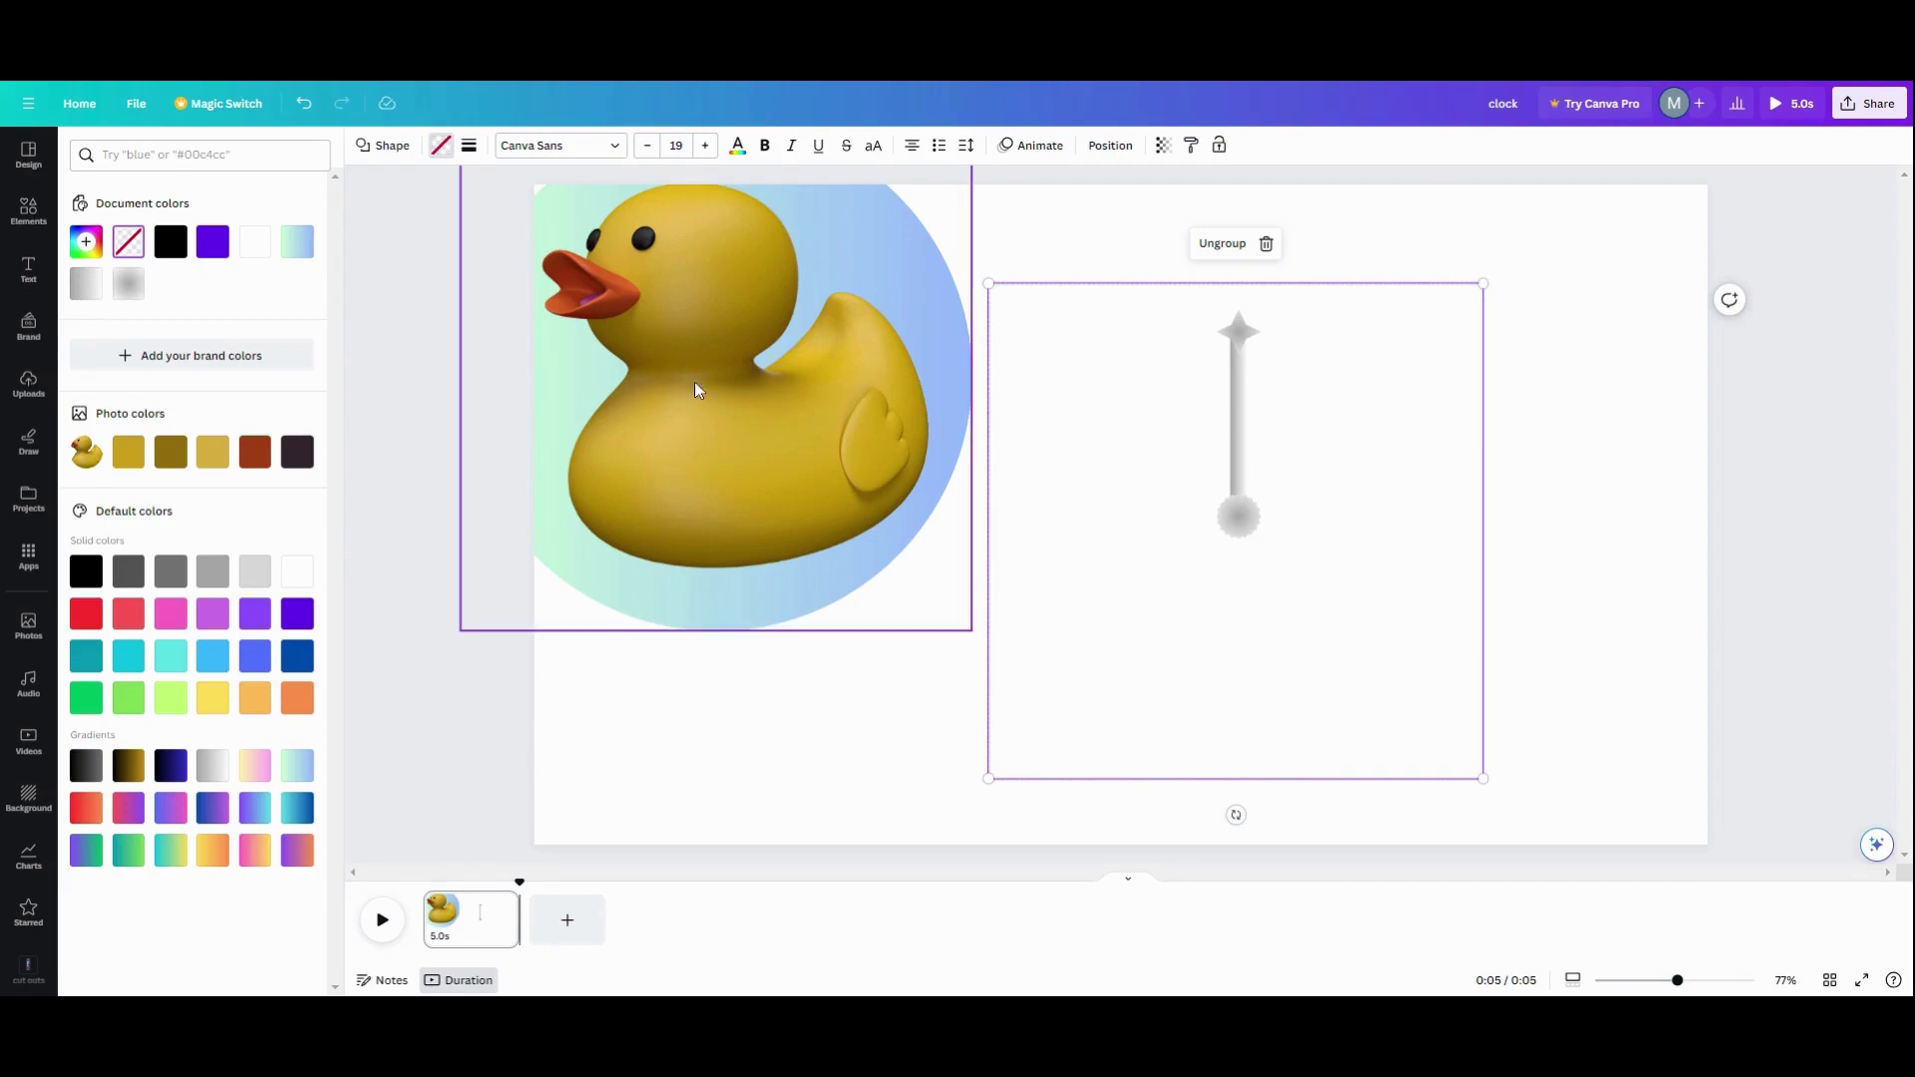
Step: Move the duck group under the clock, then centre the hand's pivot on the gradient circle
{"action": "left_click_drag", "start_coordinate": [600, 285], "coordinate": [1050, 402]}
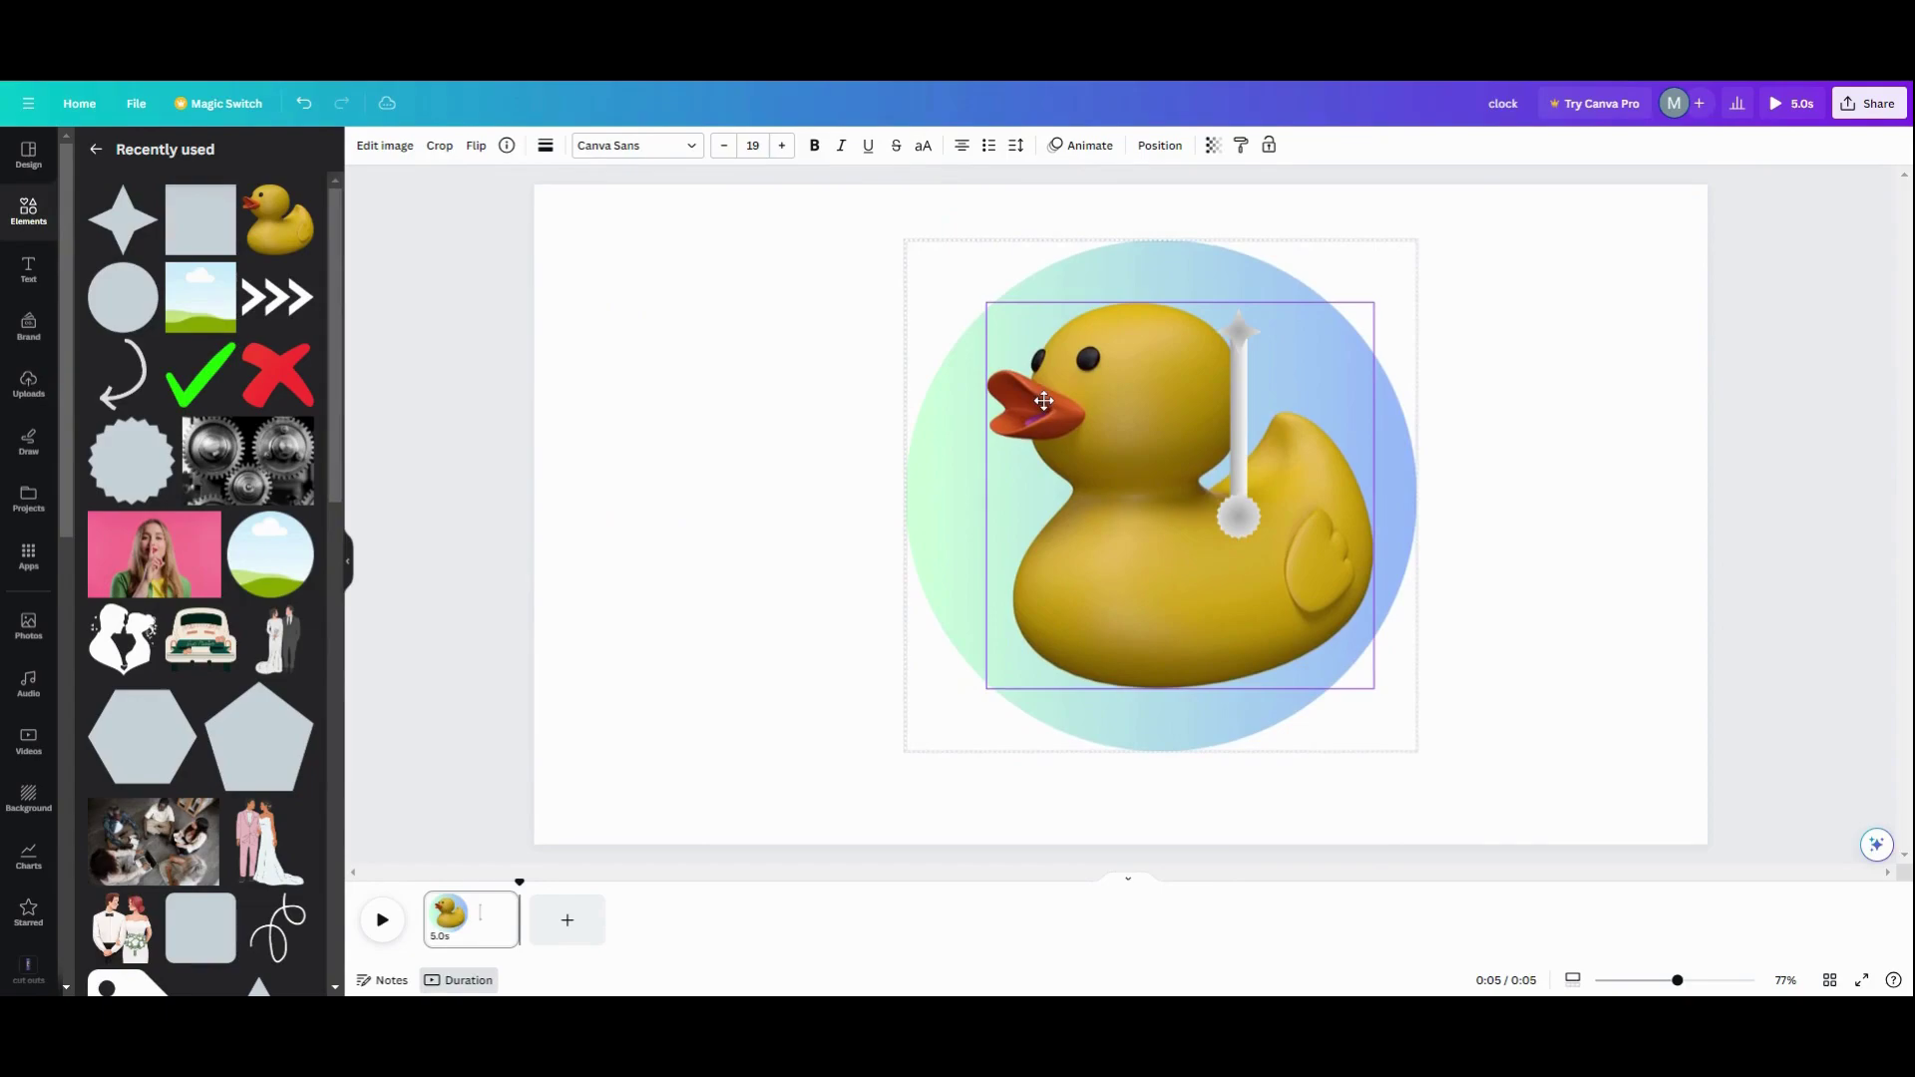
{"action": "mouse_move", "coordinate": [1237, 514]}
{"action": "left_mouse_down"}
{"action": "mouse_move", "coordinate": [1213, 502]}
{"action": "mouse_move", "coordinate": [1232, 509]}
{"action": "left_mouse_up"}
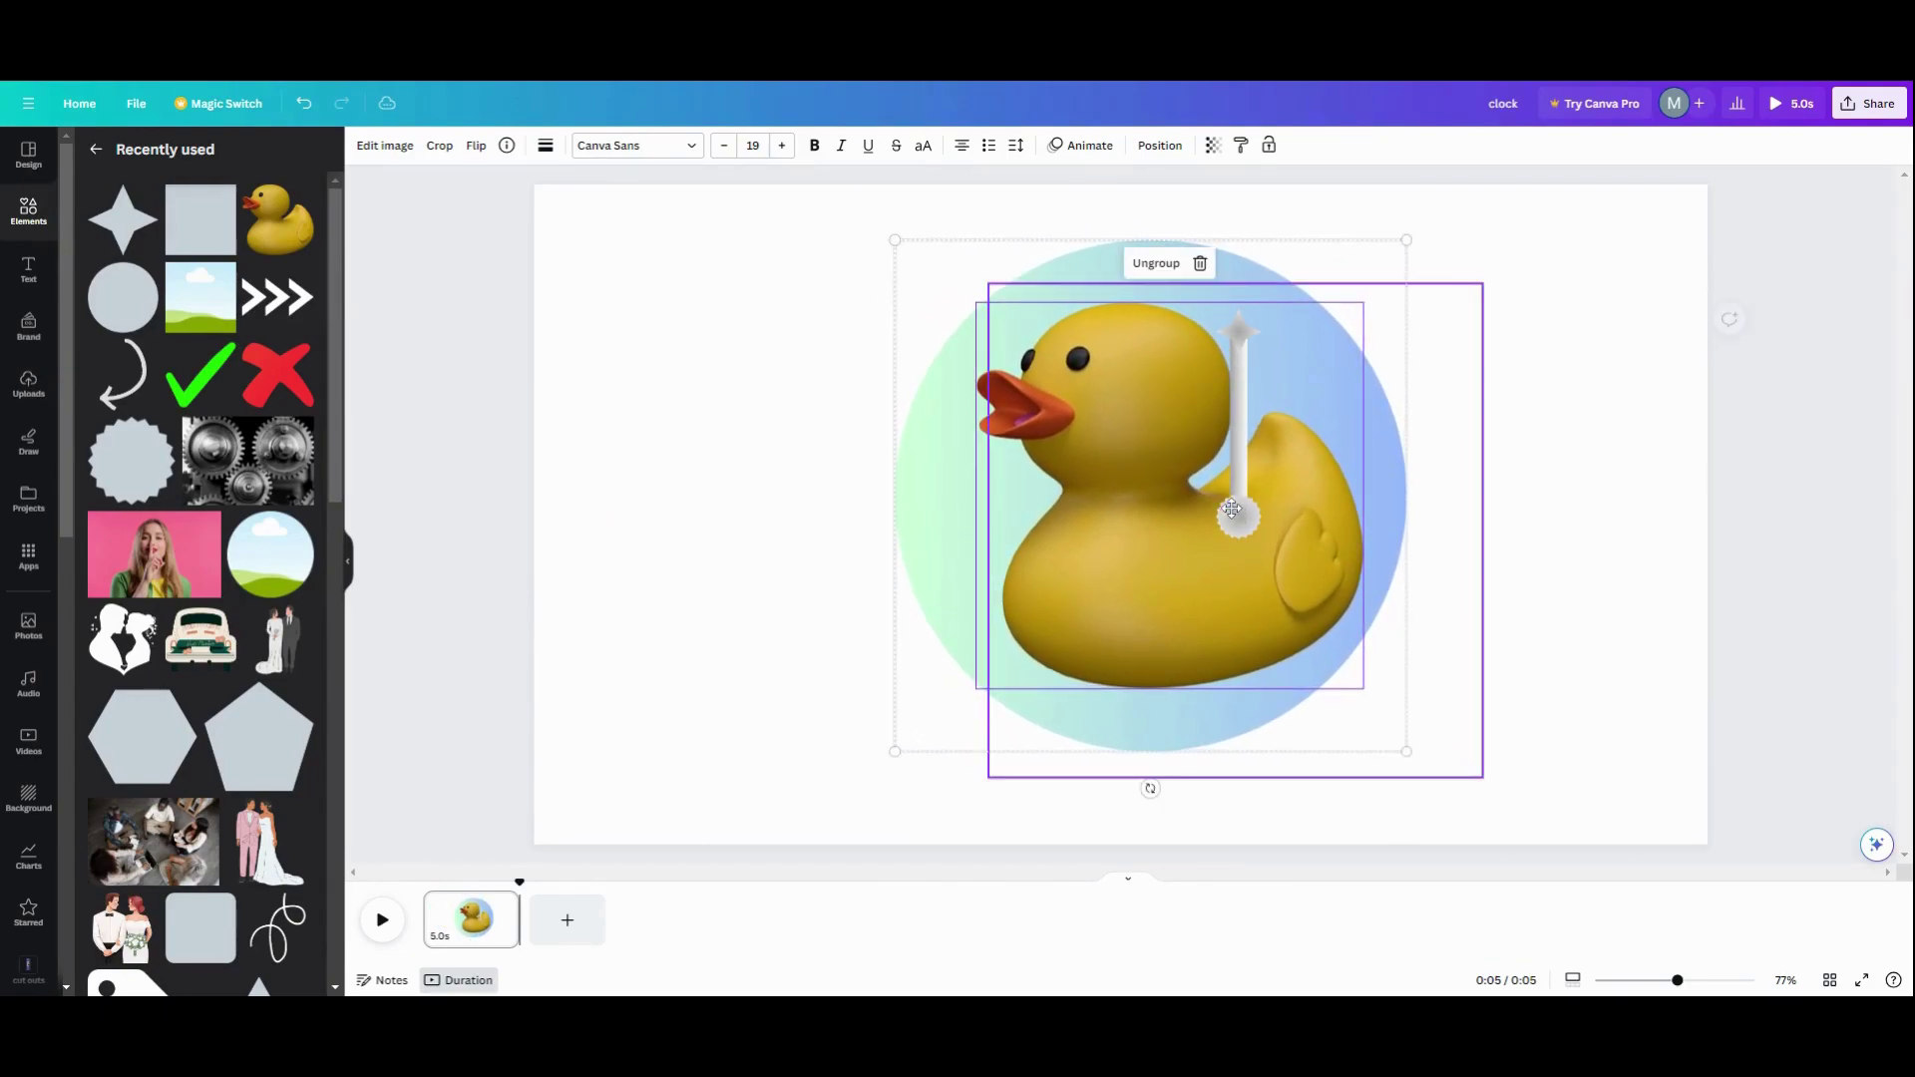
{"action": "left_click", "coordinate": [1159, 146]}
{"action": "left_click", "coordinate": [187, 240]}
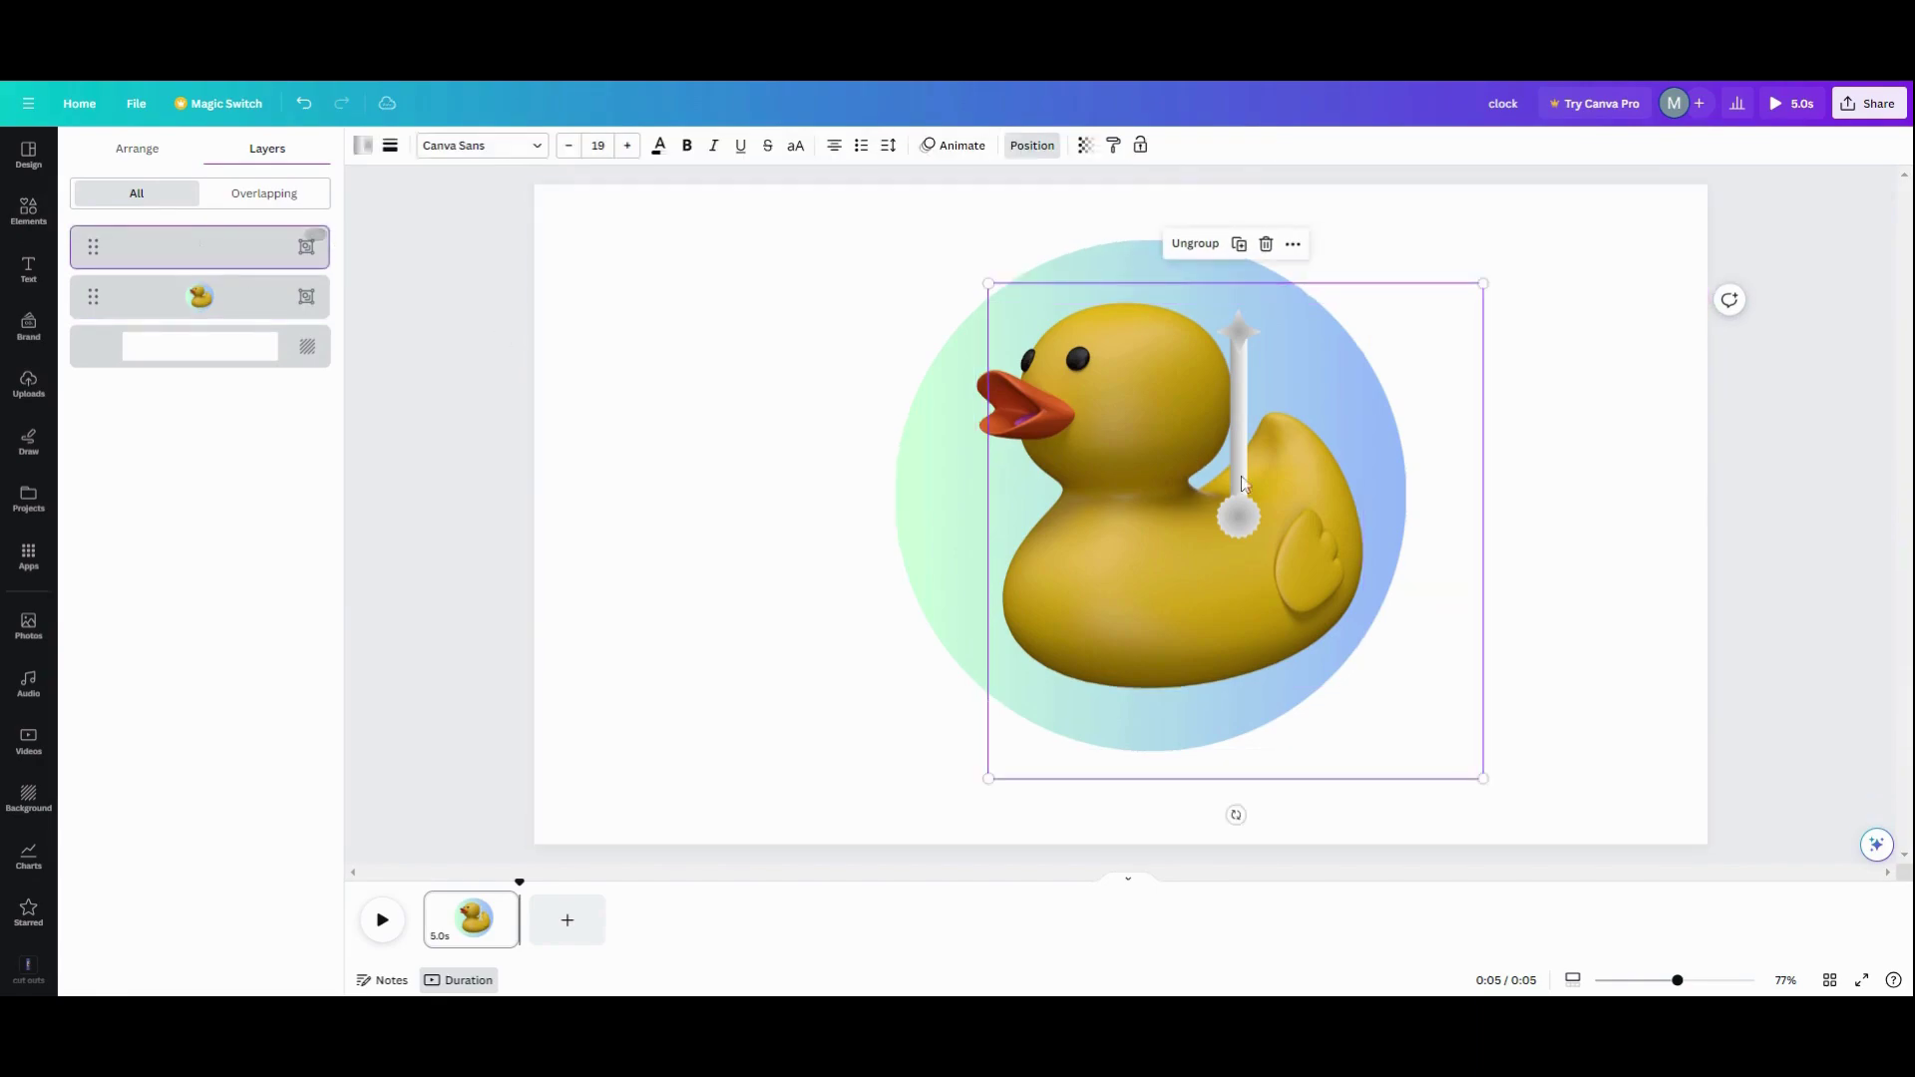
{"action": "left_click_drag", "start_coordinate": [1248, 507], "coordinate": [1159, 486]}
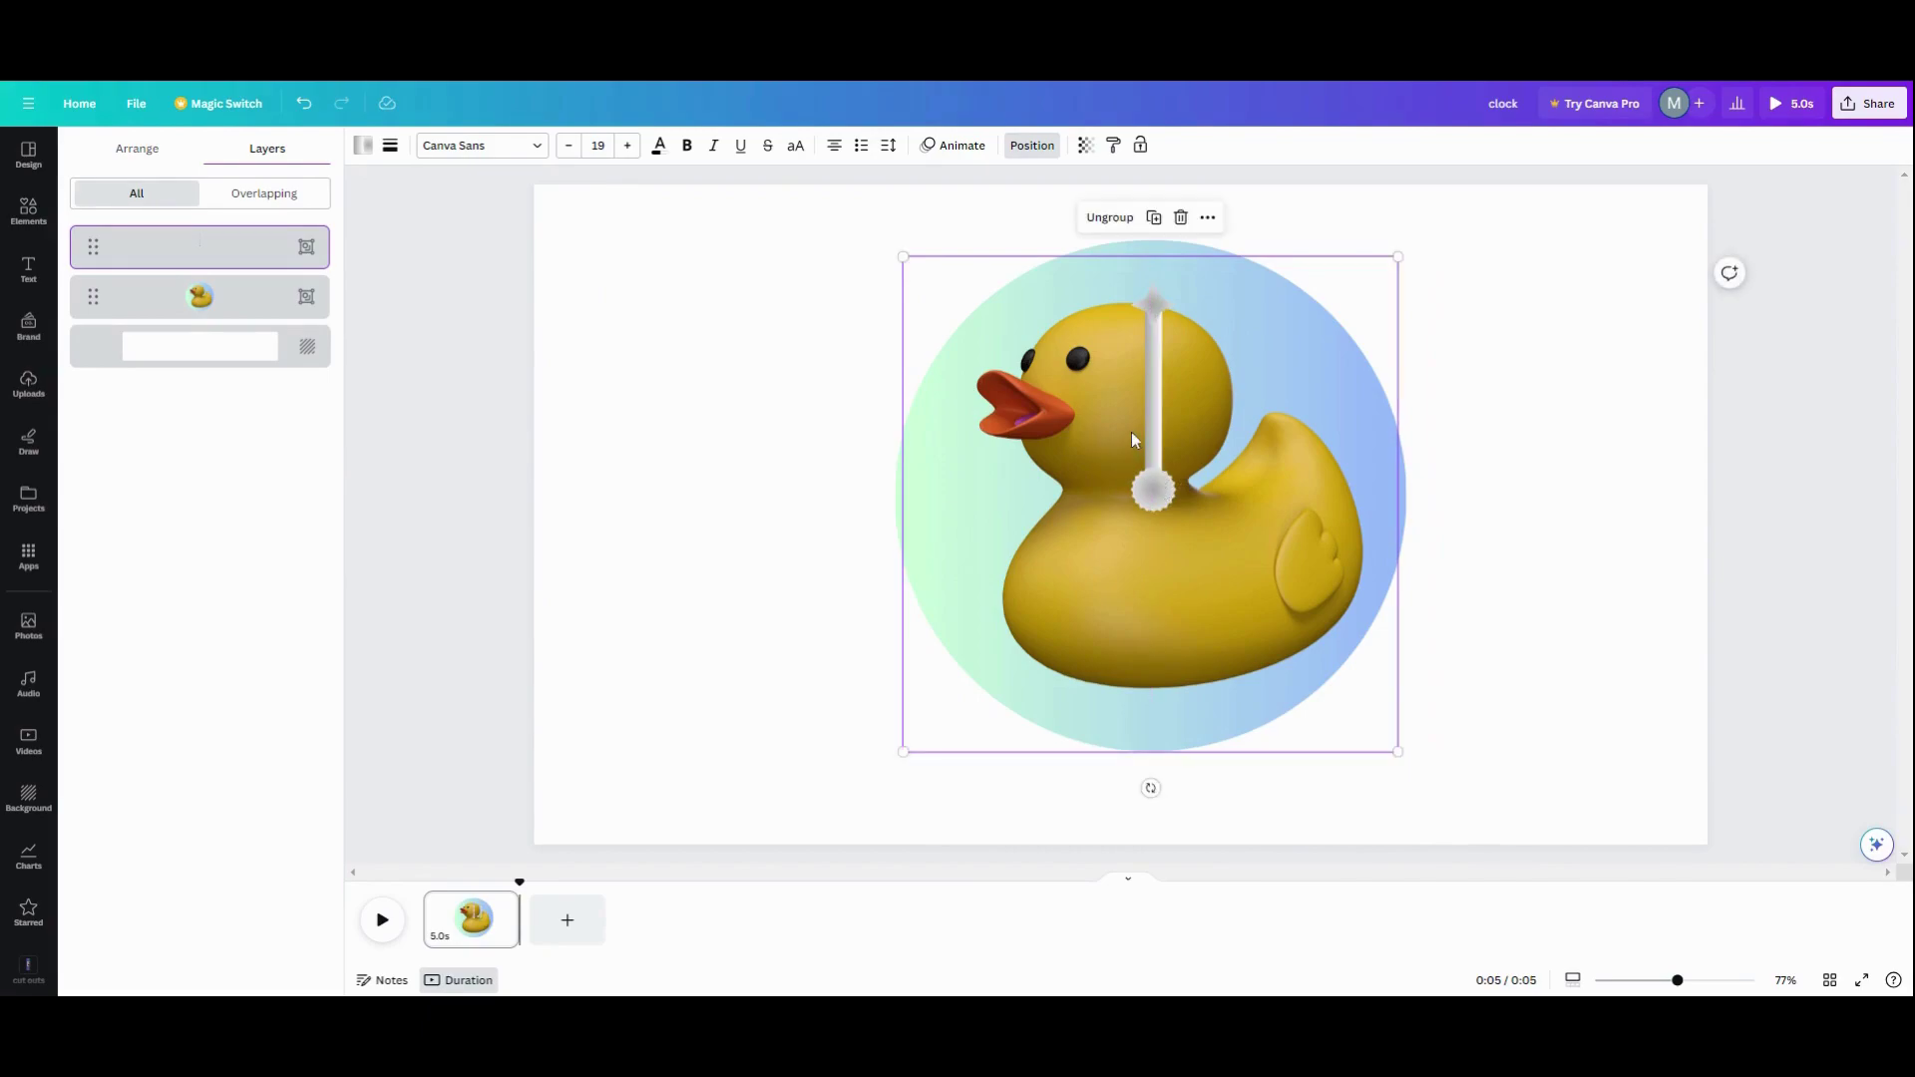
Step: Give the clock-hand group the Rotate motion effect, then reselect the hand after selecting the page
{"action": "left_click", "coordinate": [953, 145]}
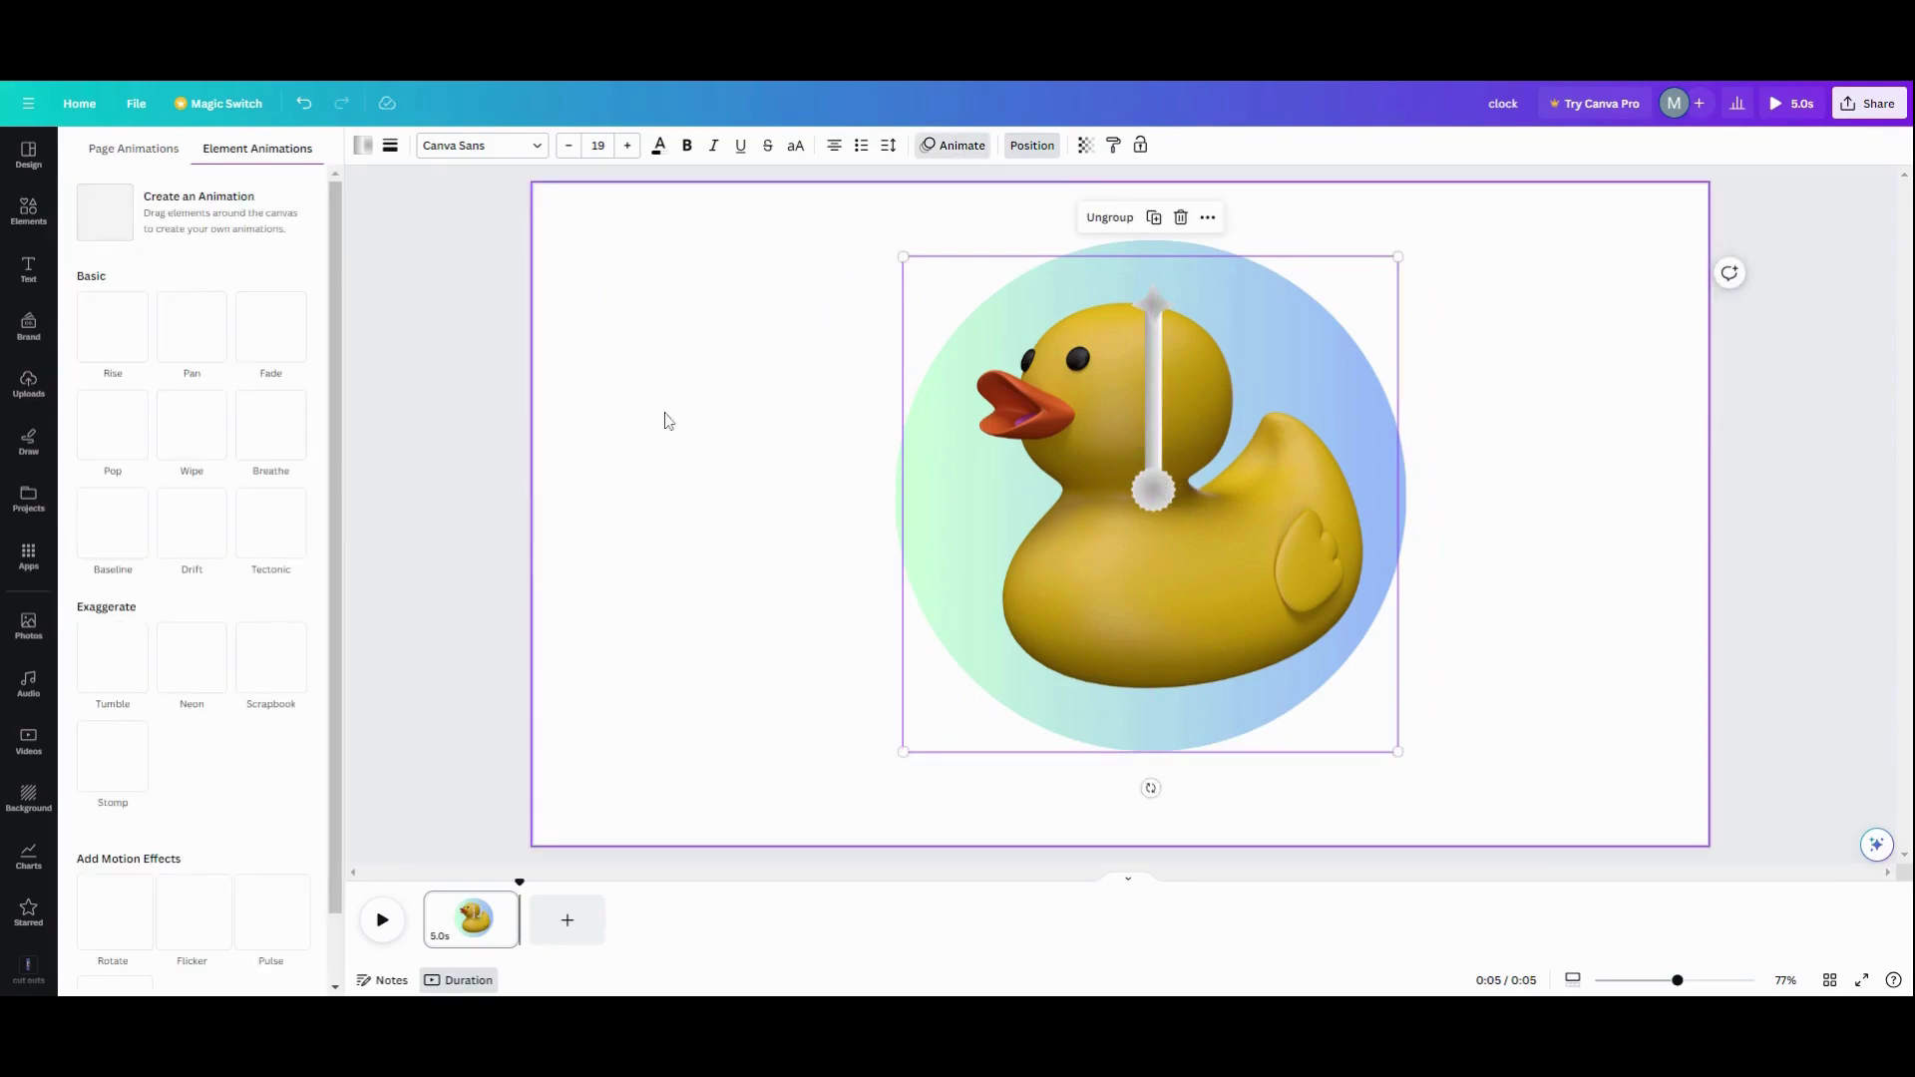
{"action": "left_click", "coordinate": [106, 935]}
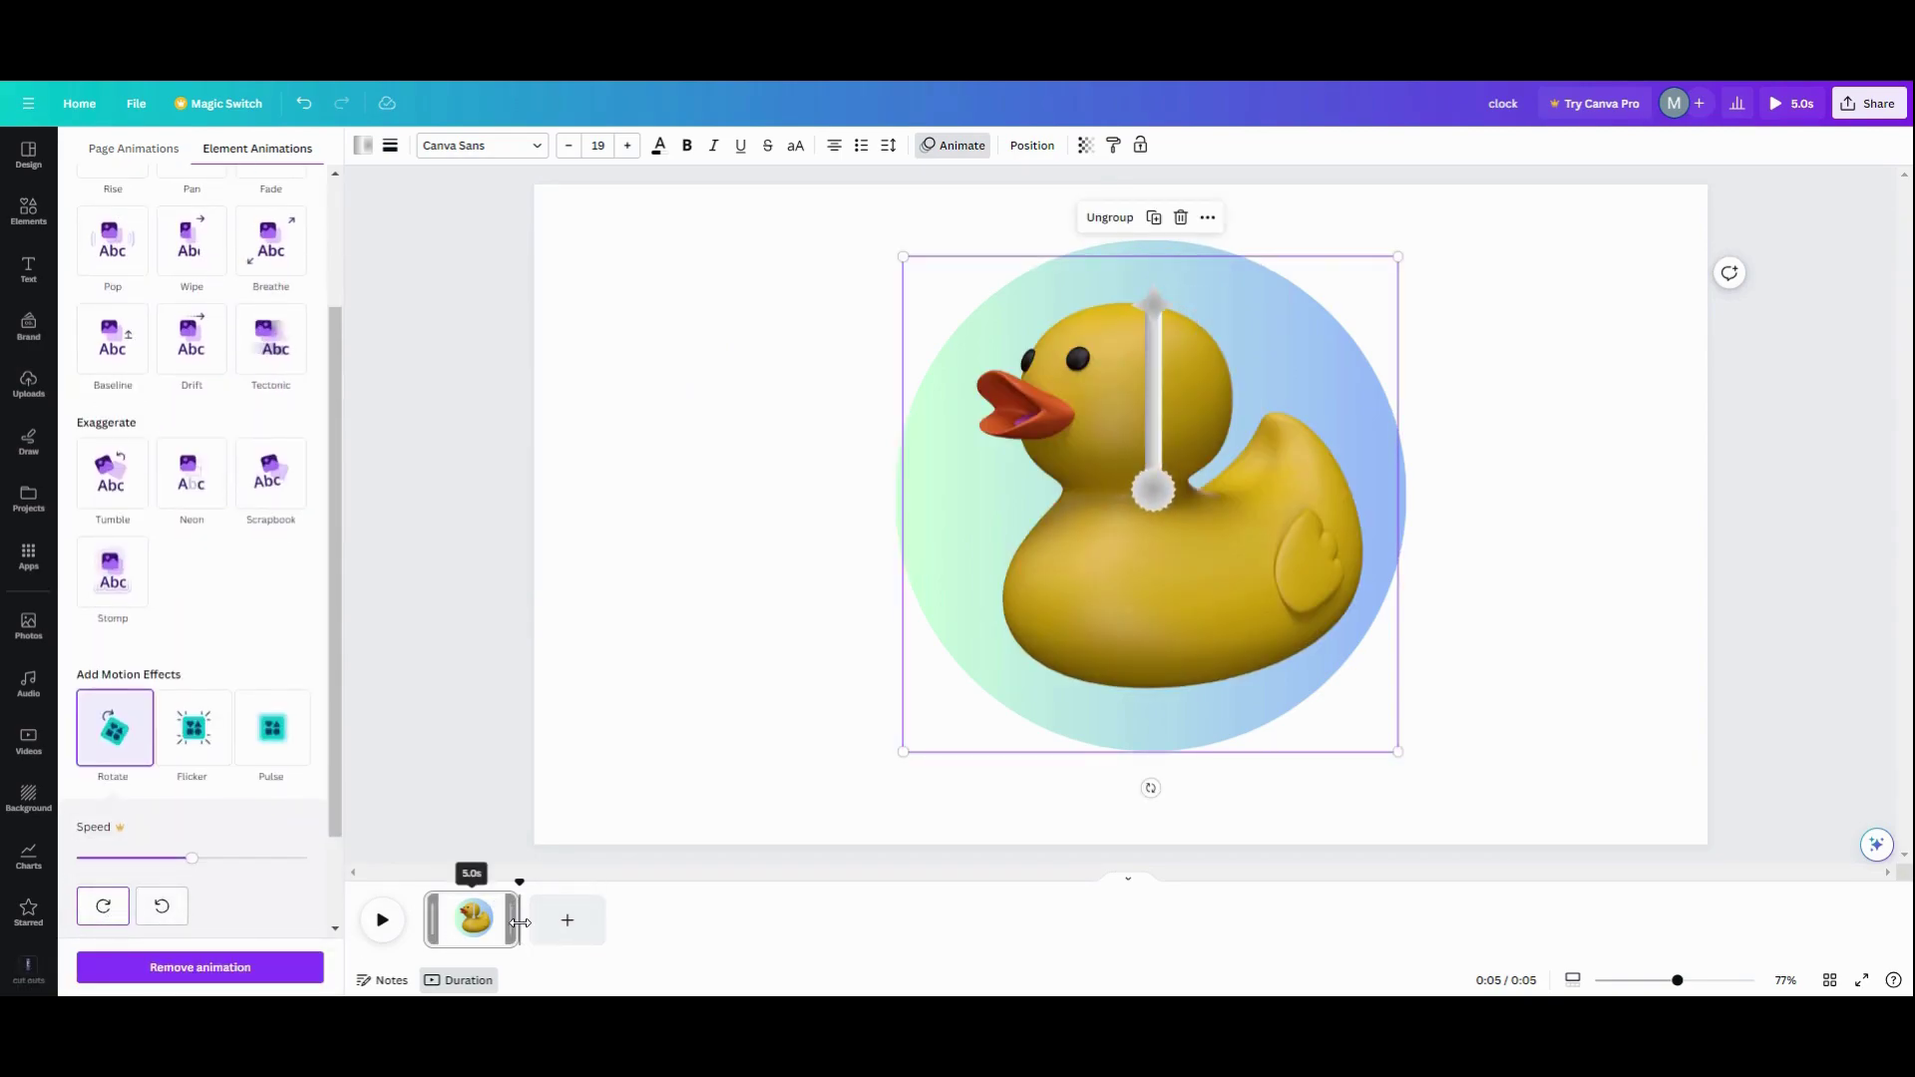
{"action": "left_click", "coordinate": [515, 923]}
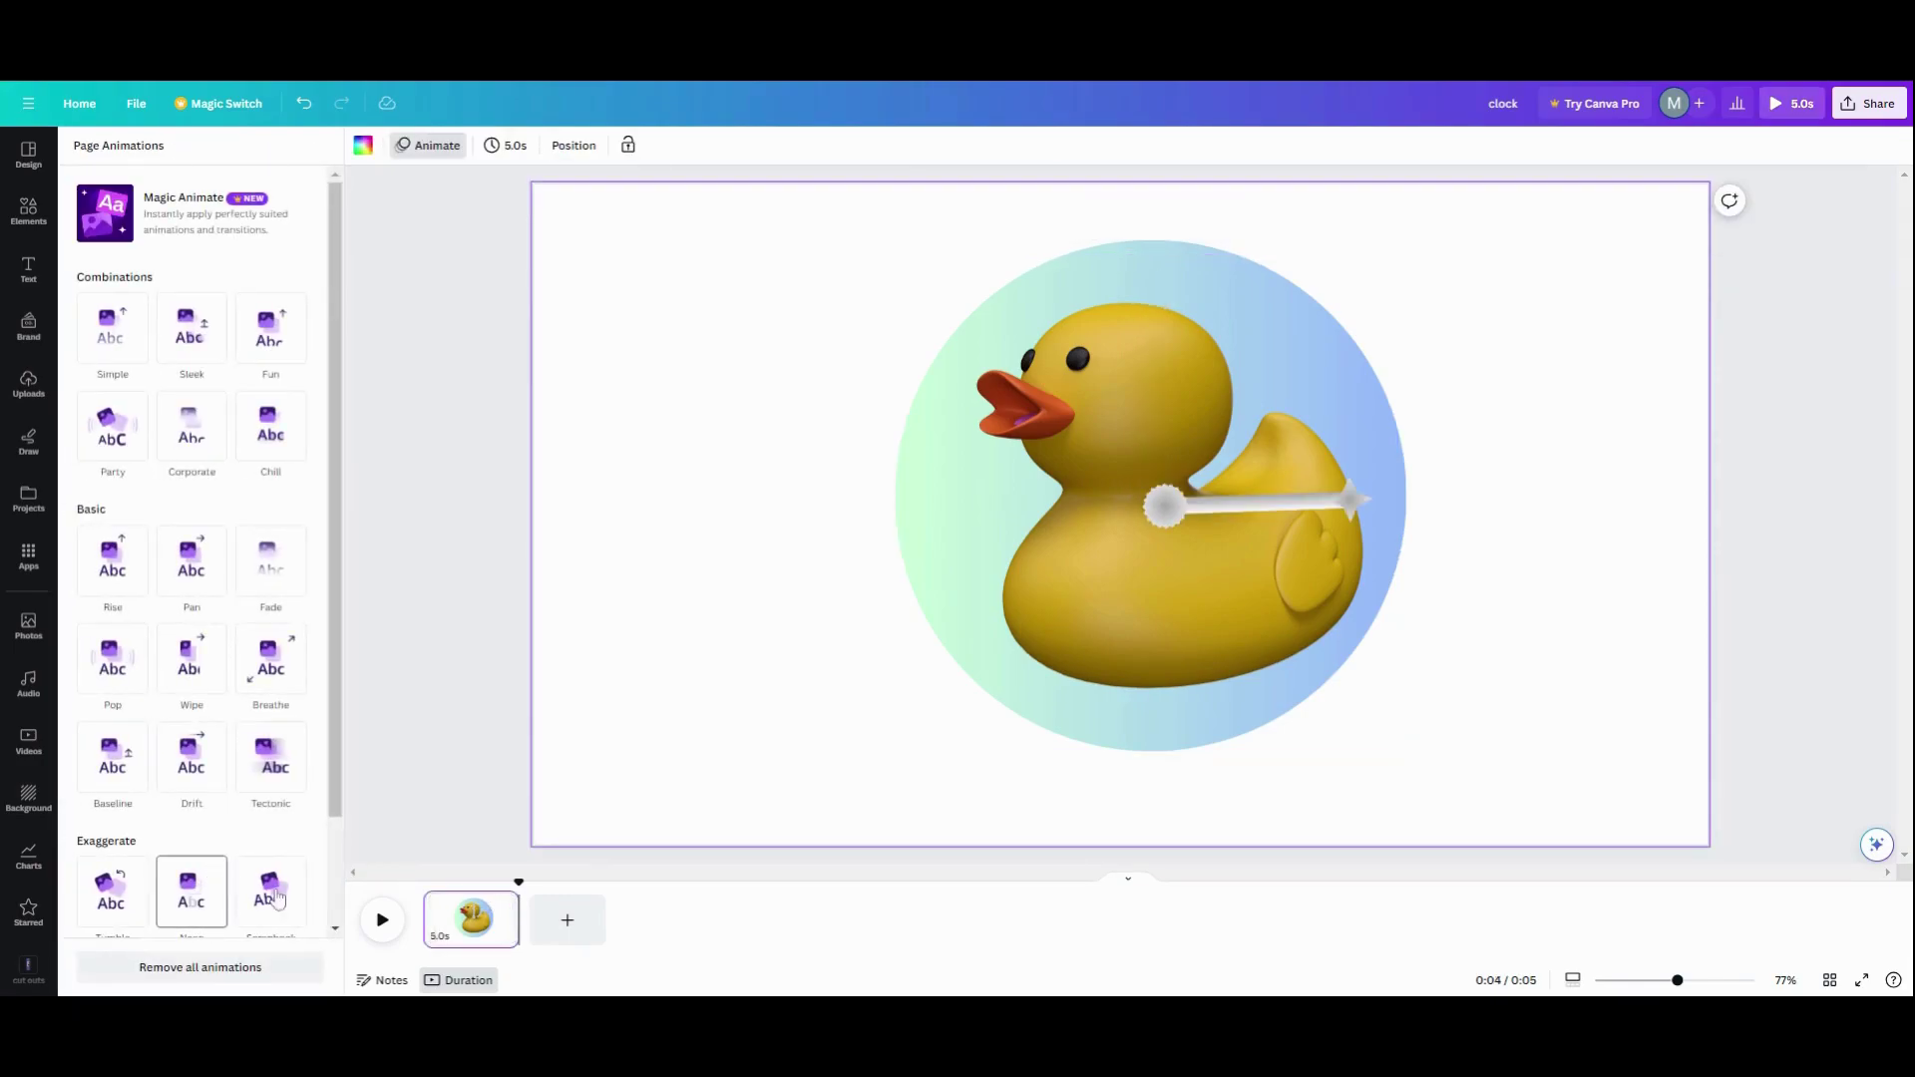
{"action": "left_click", "coordinate": [1163, 514]}
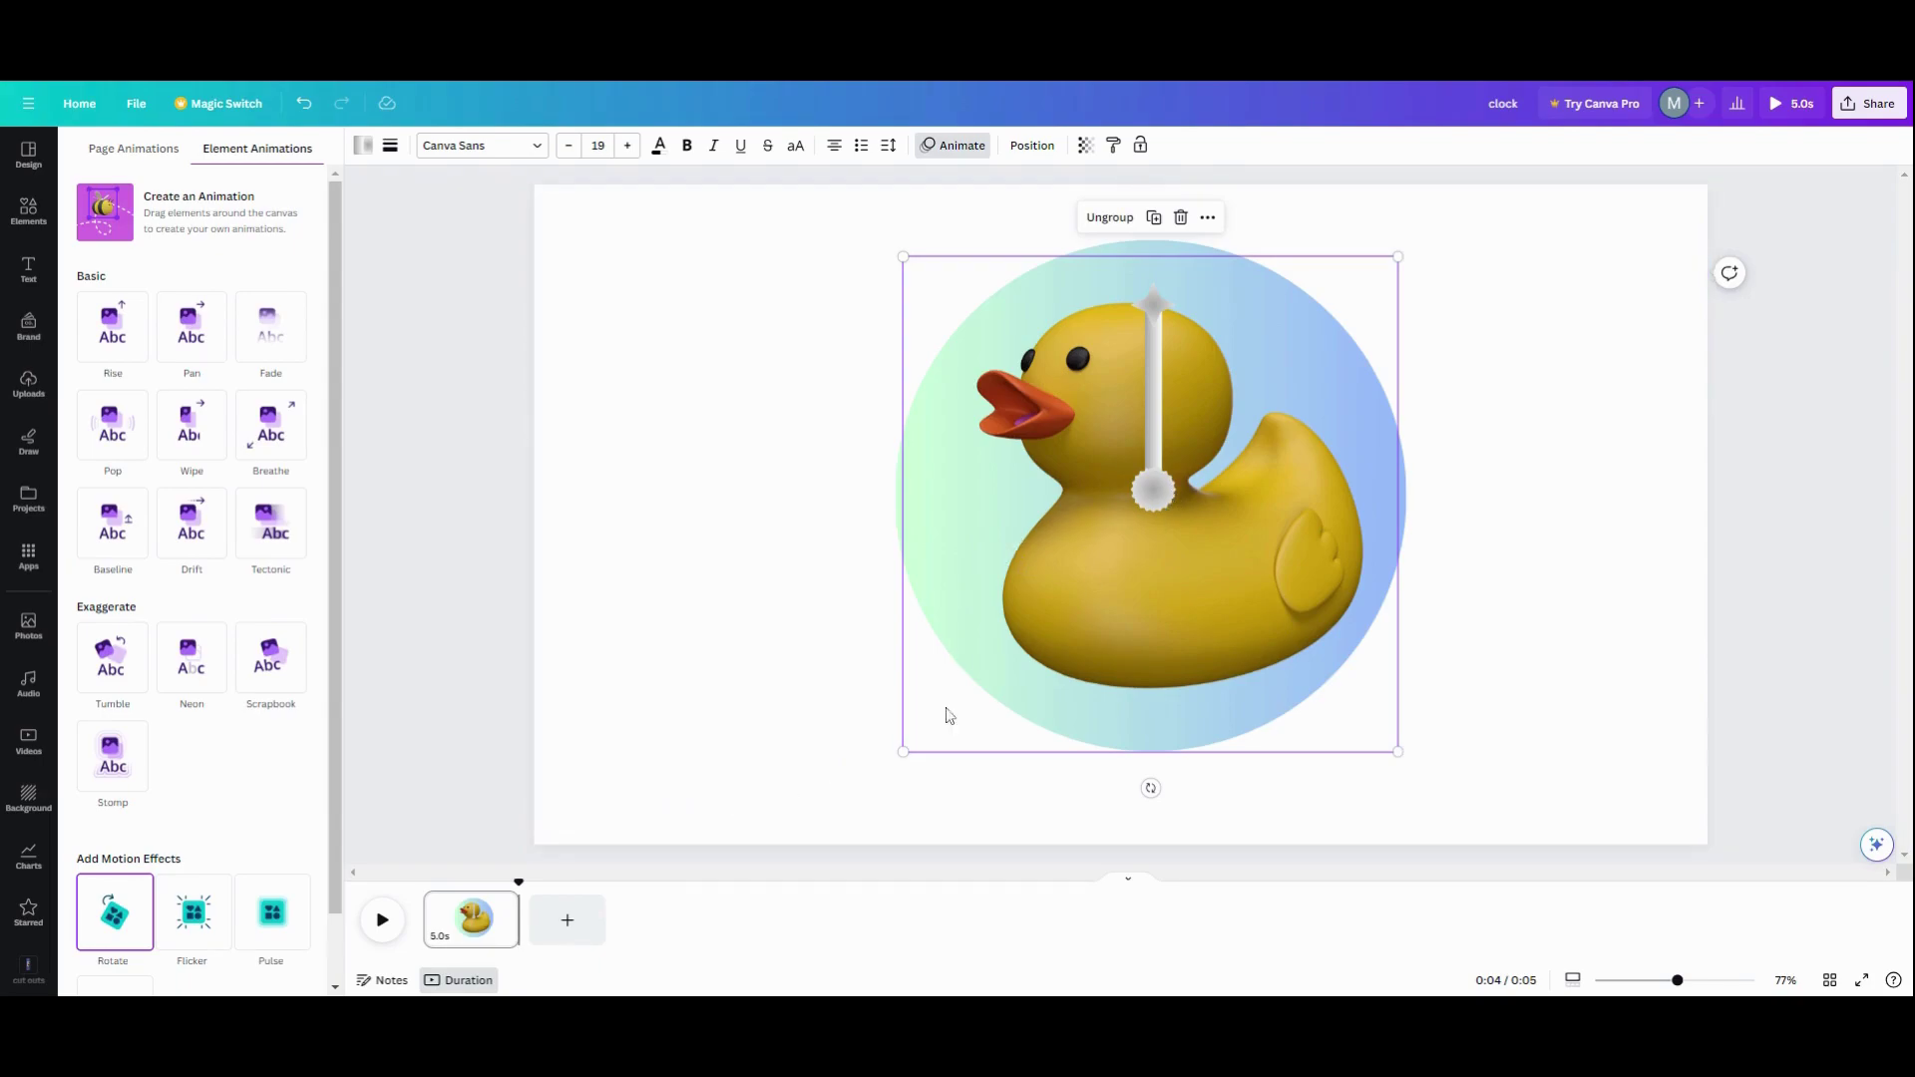
Step: Stretch the page duration in the timeline from 5.0 to about 20.2 seconds
{"action": "mouse_move", "coordinate": [517, 928]}
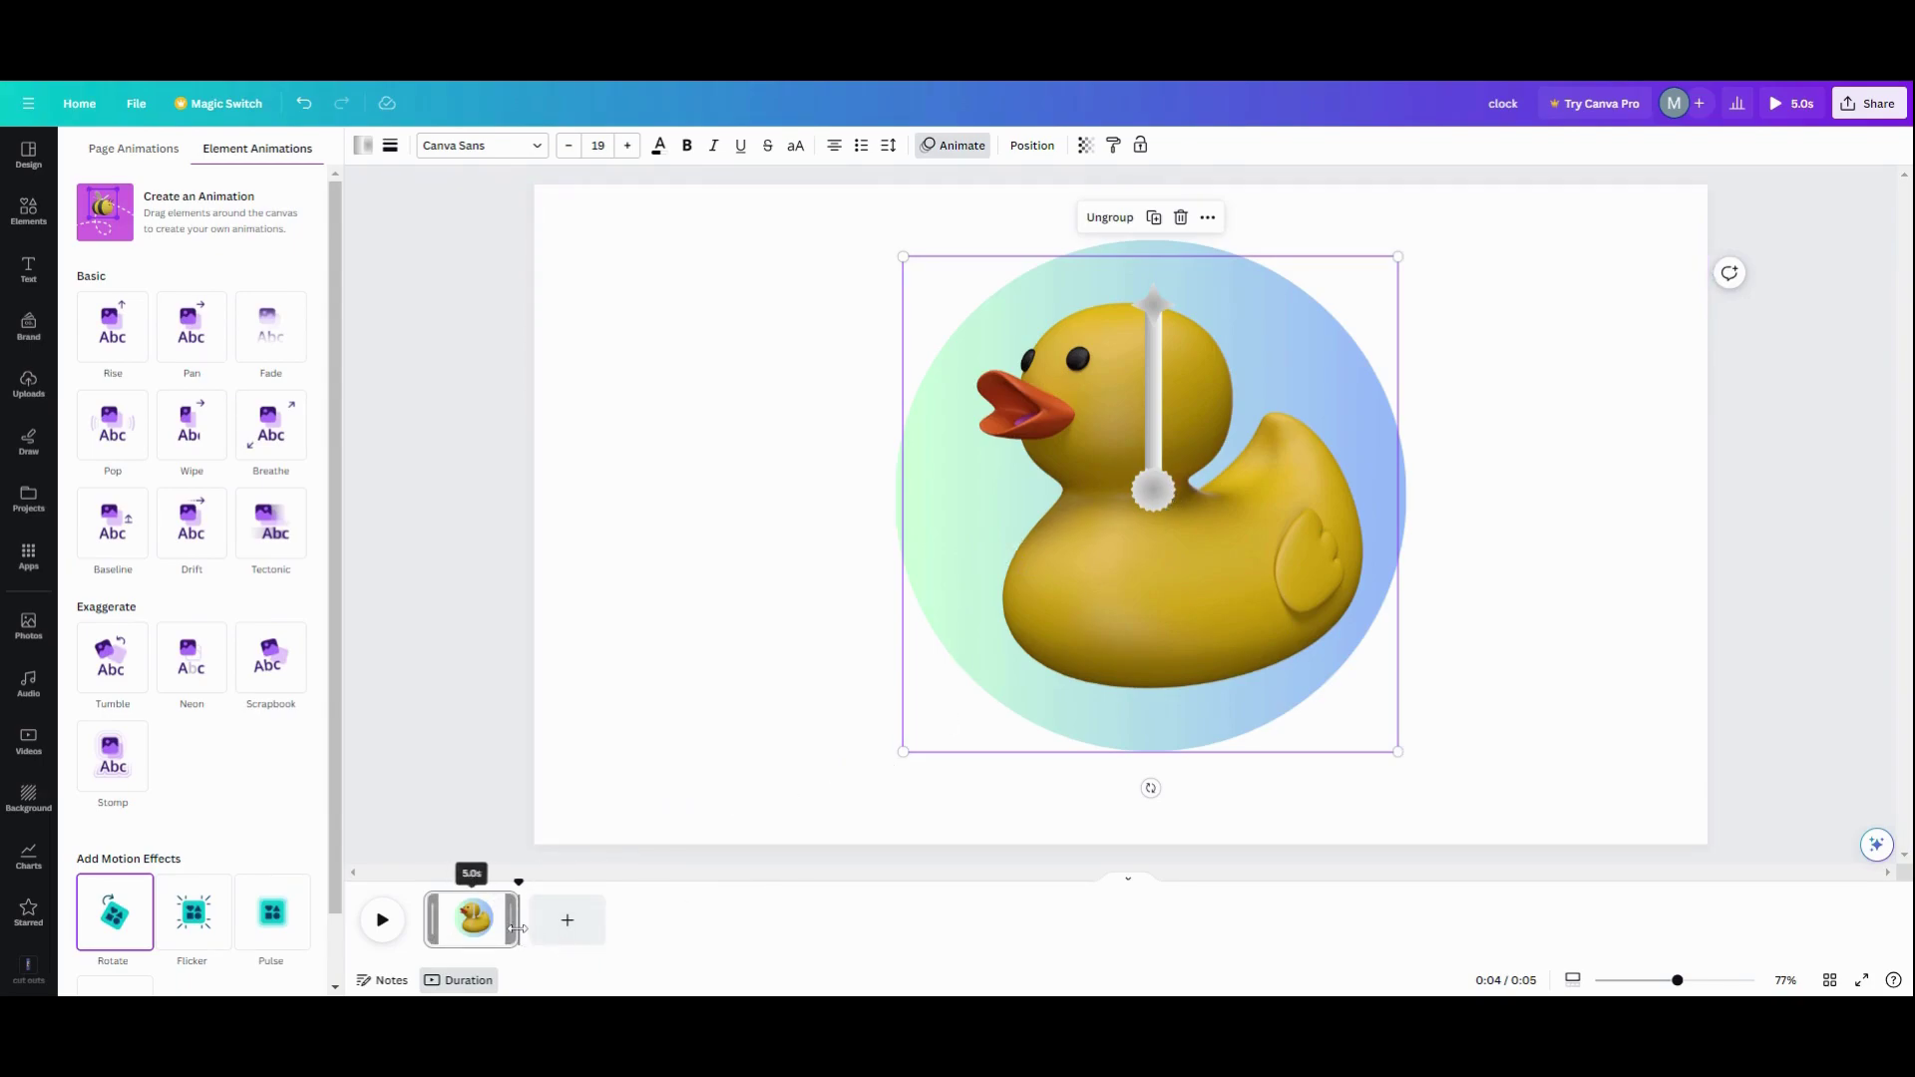
{"action": "left_click_drag", "start_coordinate": [533, 914], "coordinate": [810, 941]}
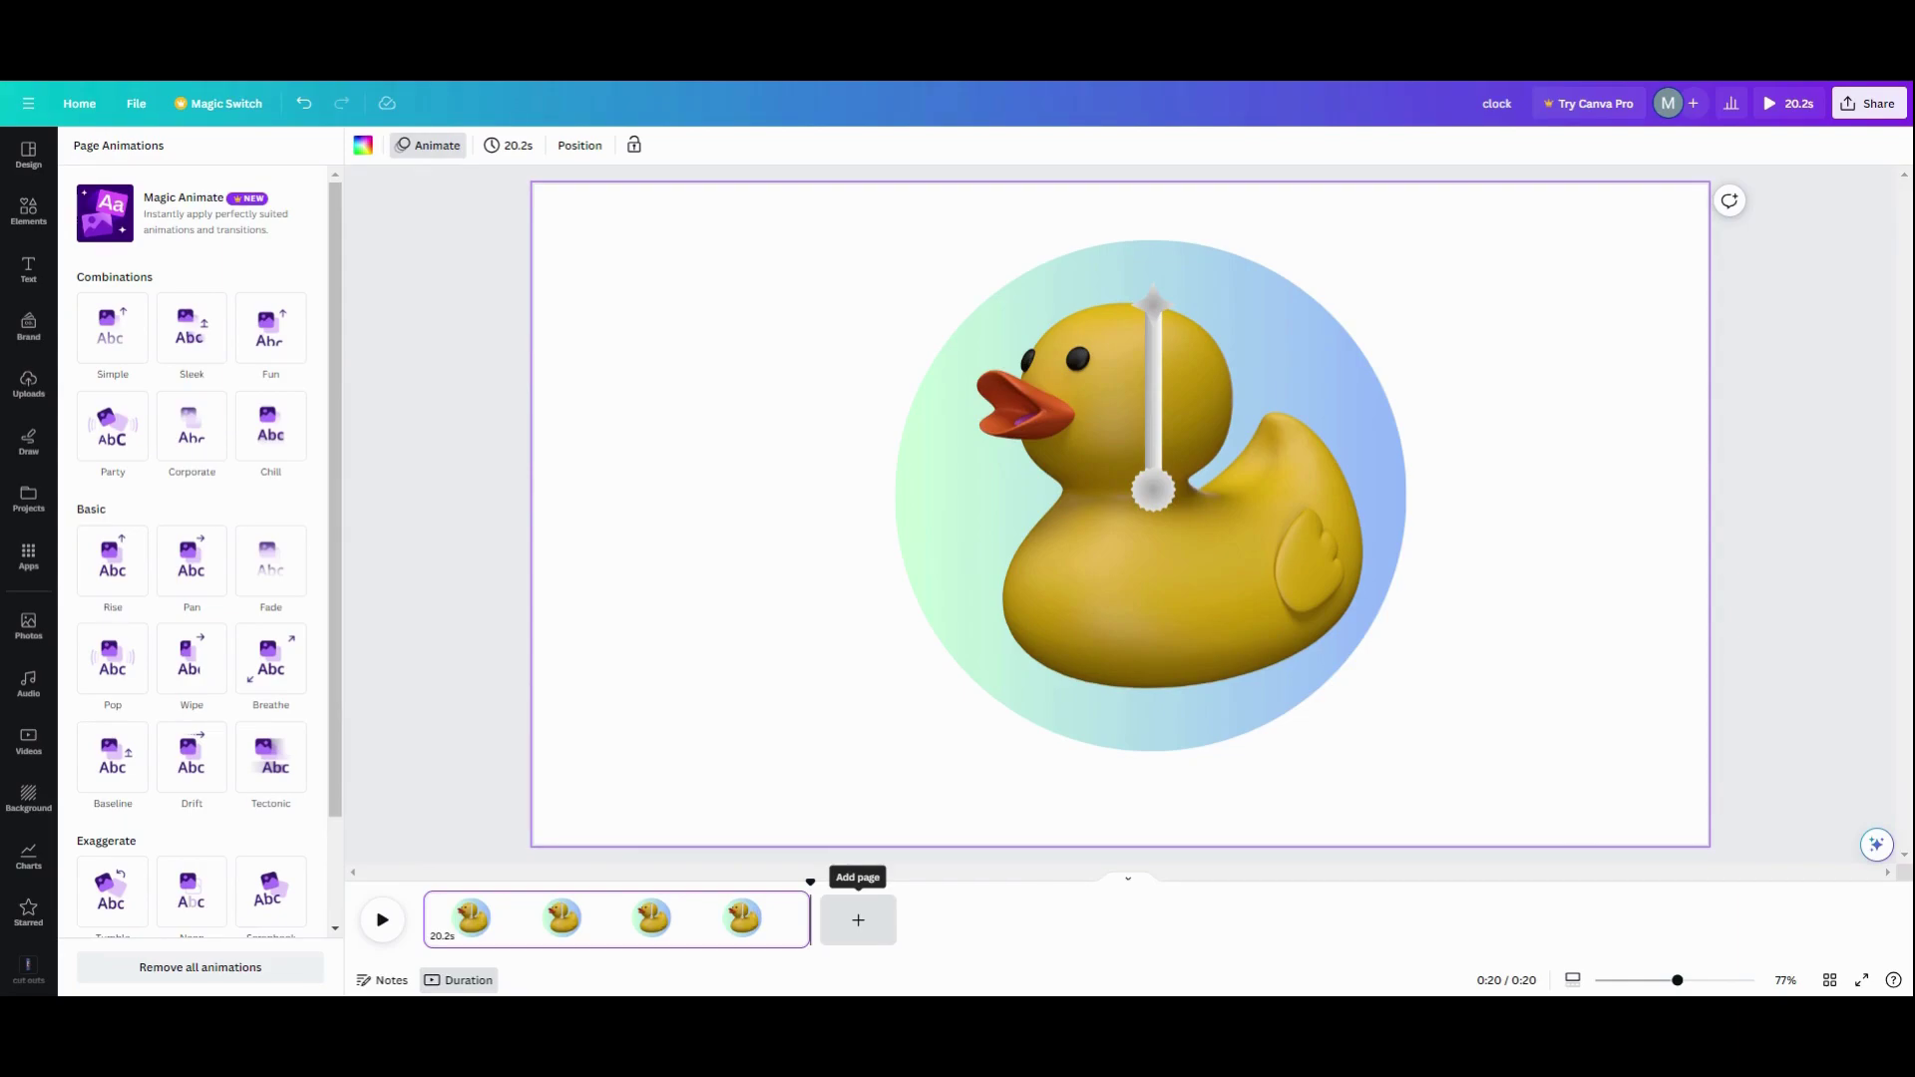
Step: Reapply the Rotate motion effect to the clock hand on the 20.2-second page
{"action": "scroll", "coordinate": [270, 718], "scroll_direction": "down", "scroll_amount": 1}
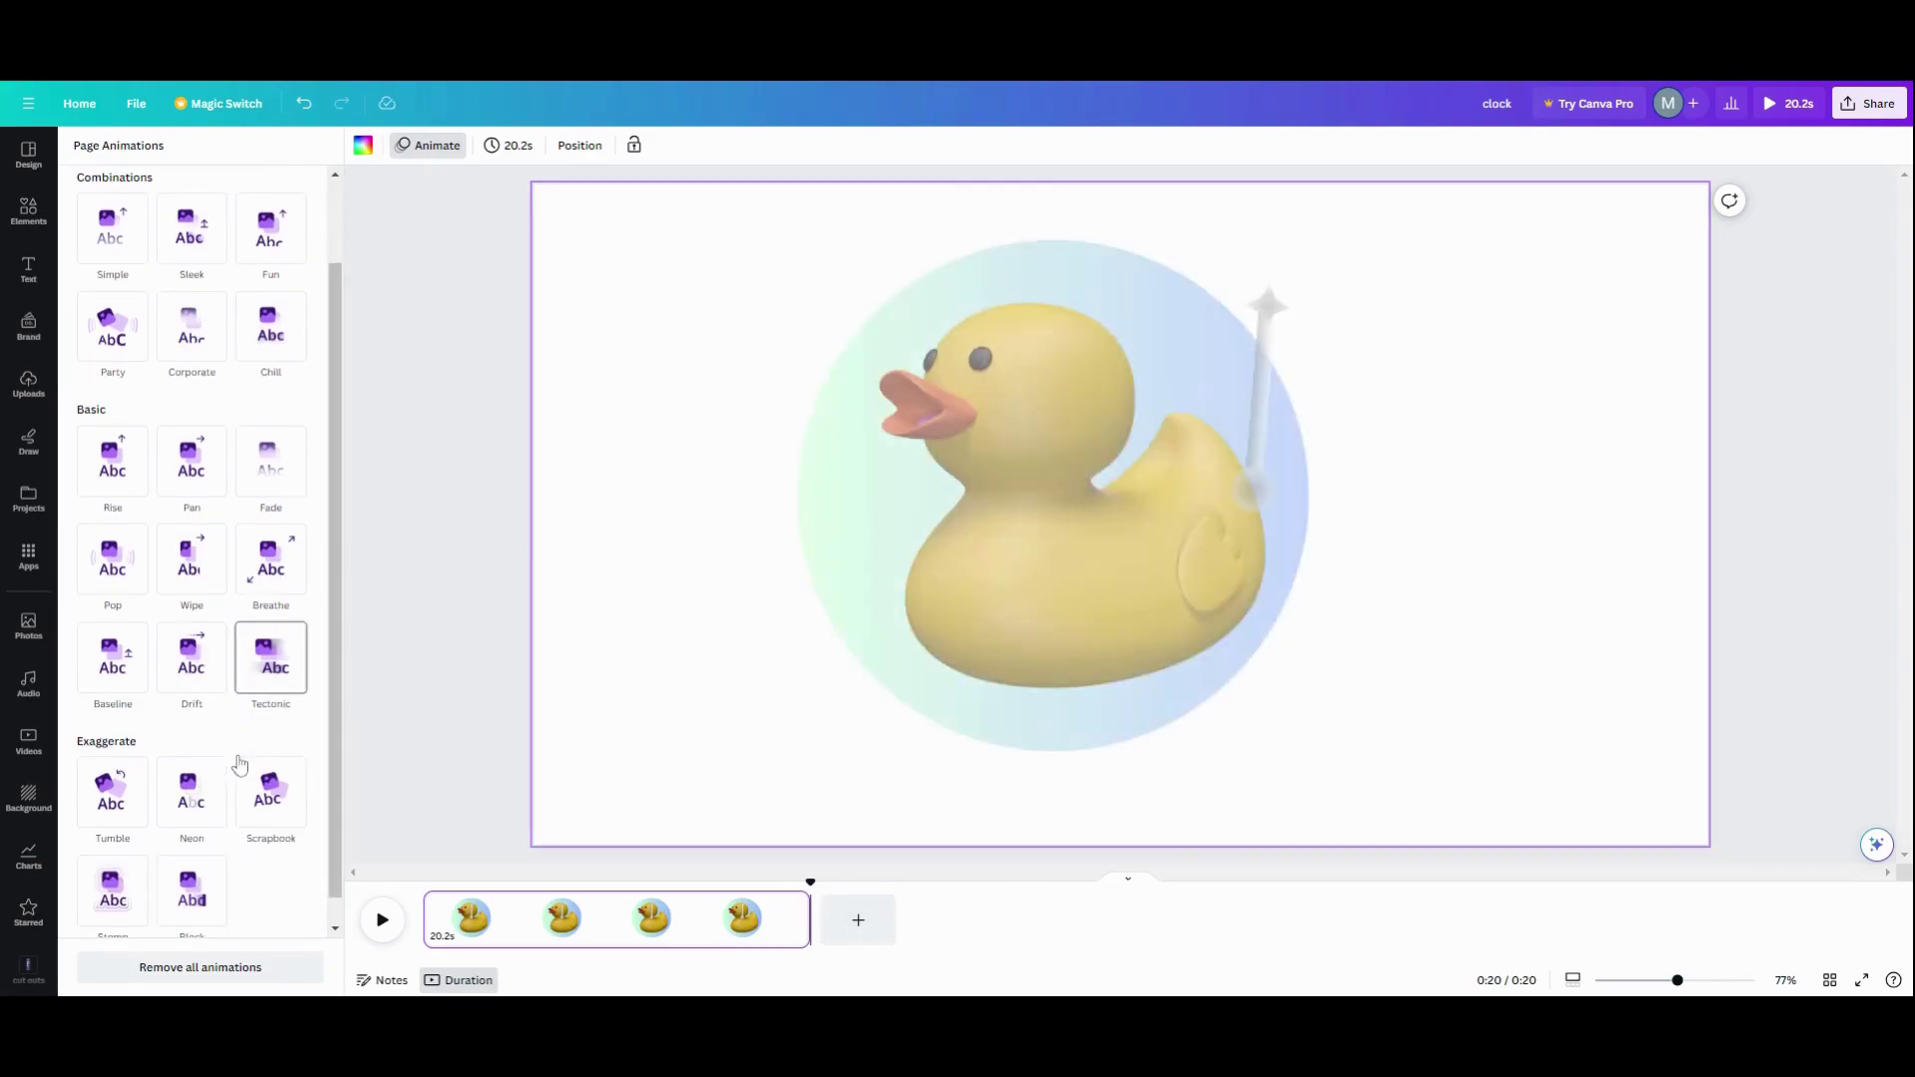
{"action": "scroll", "coordinate": [210, 838], "scroll_direction": "down", "scroll_amount": 1}
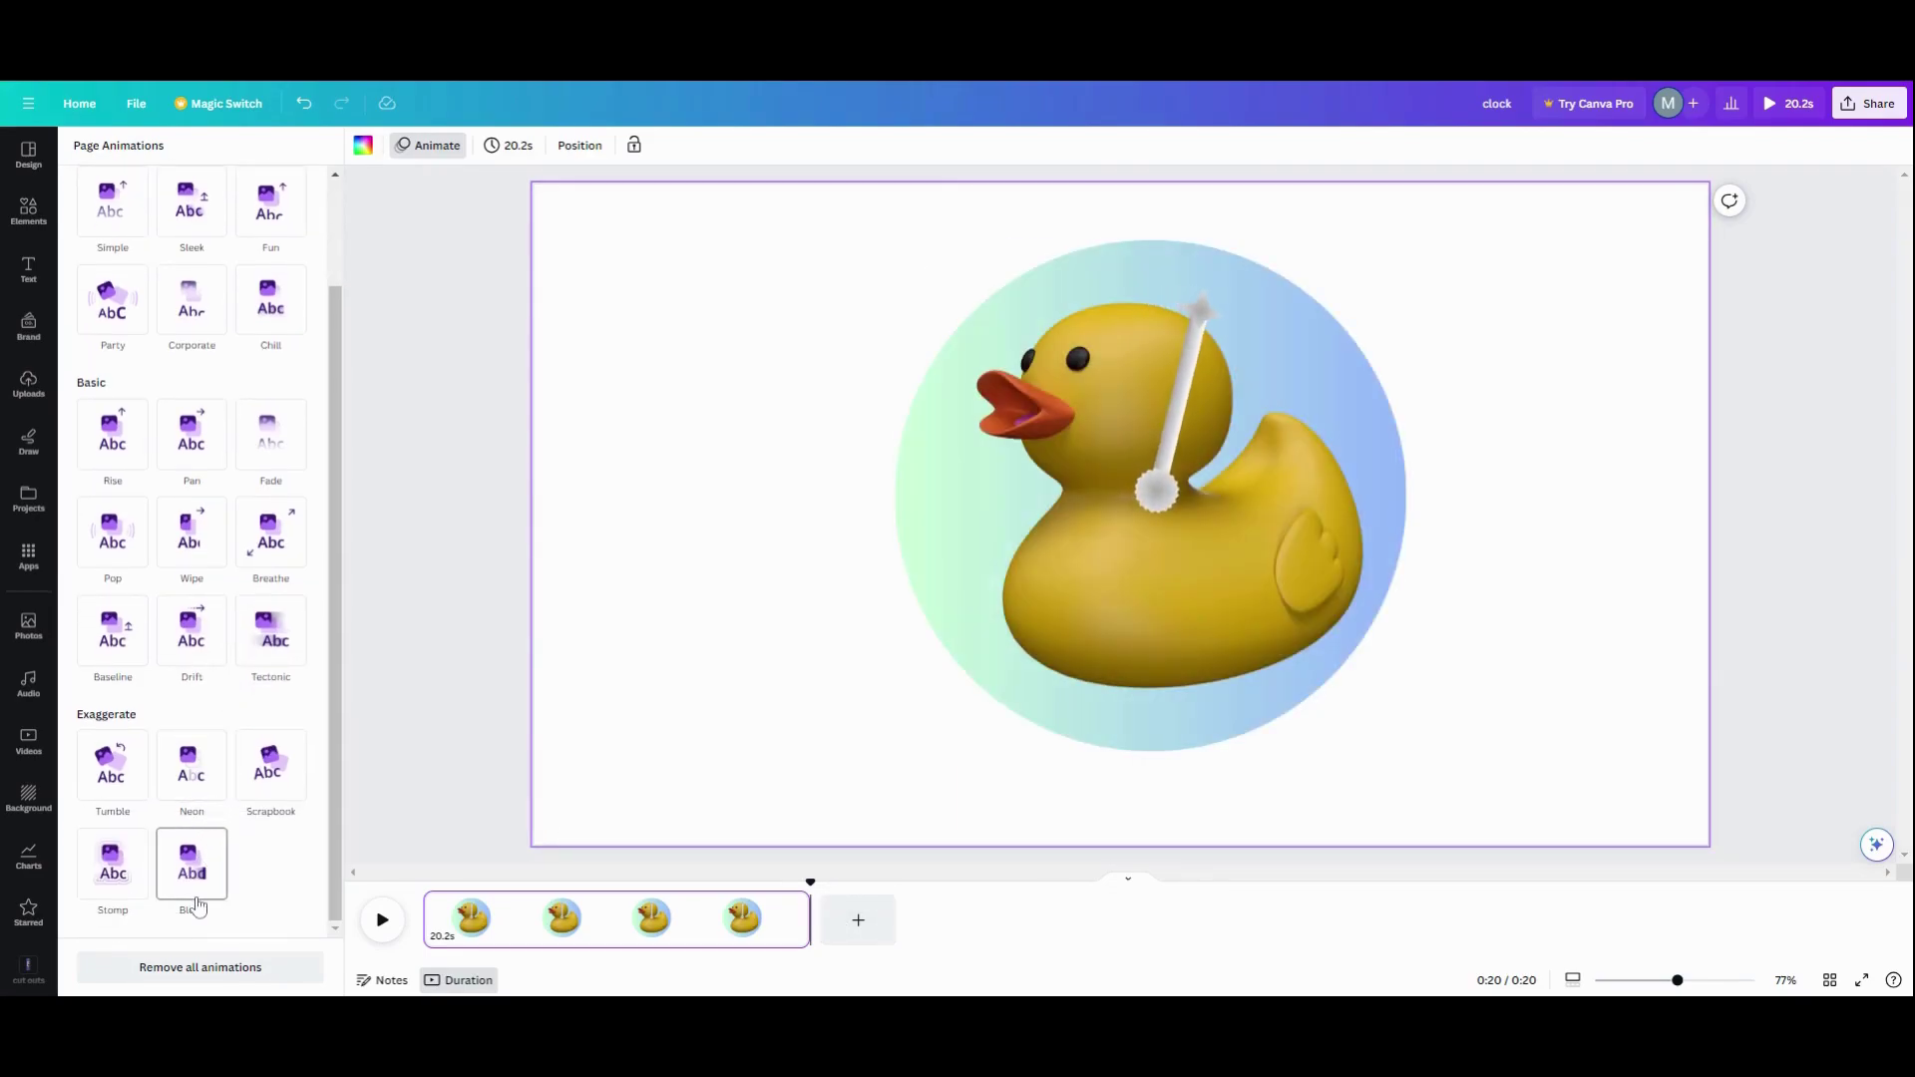
{"action": "left_click", "coordinate": [1181, 494]}
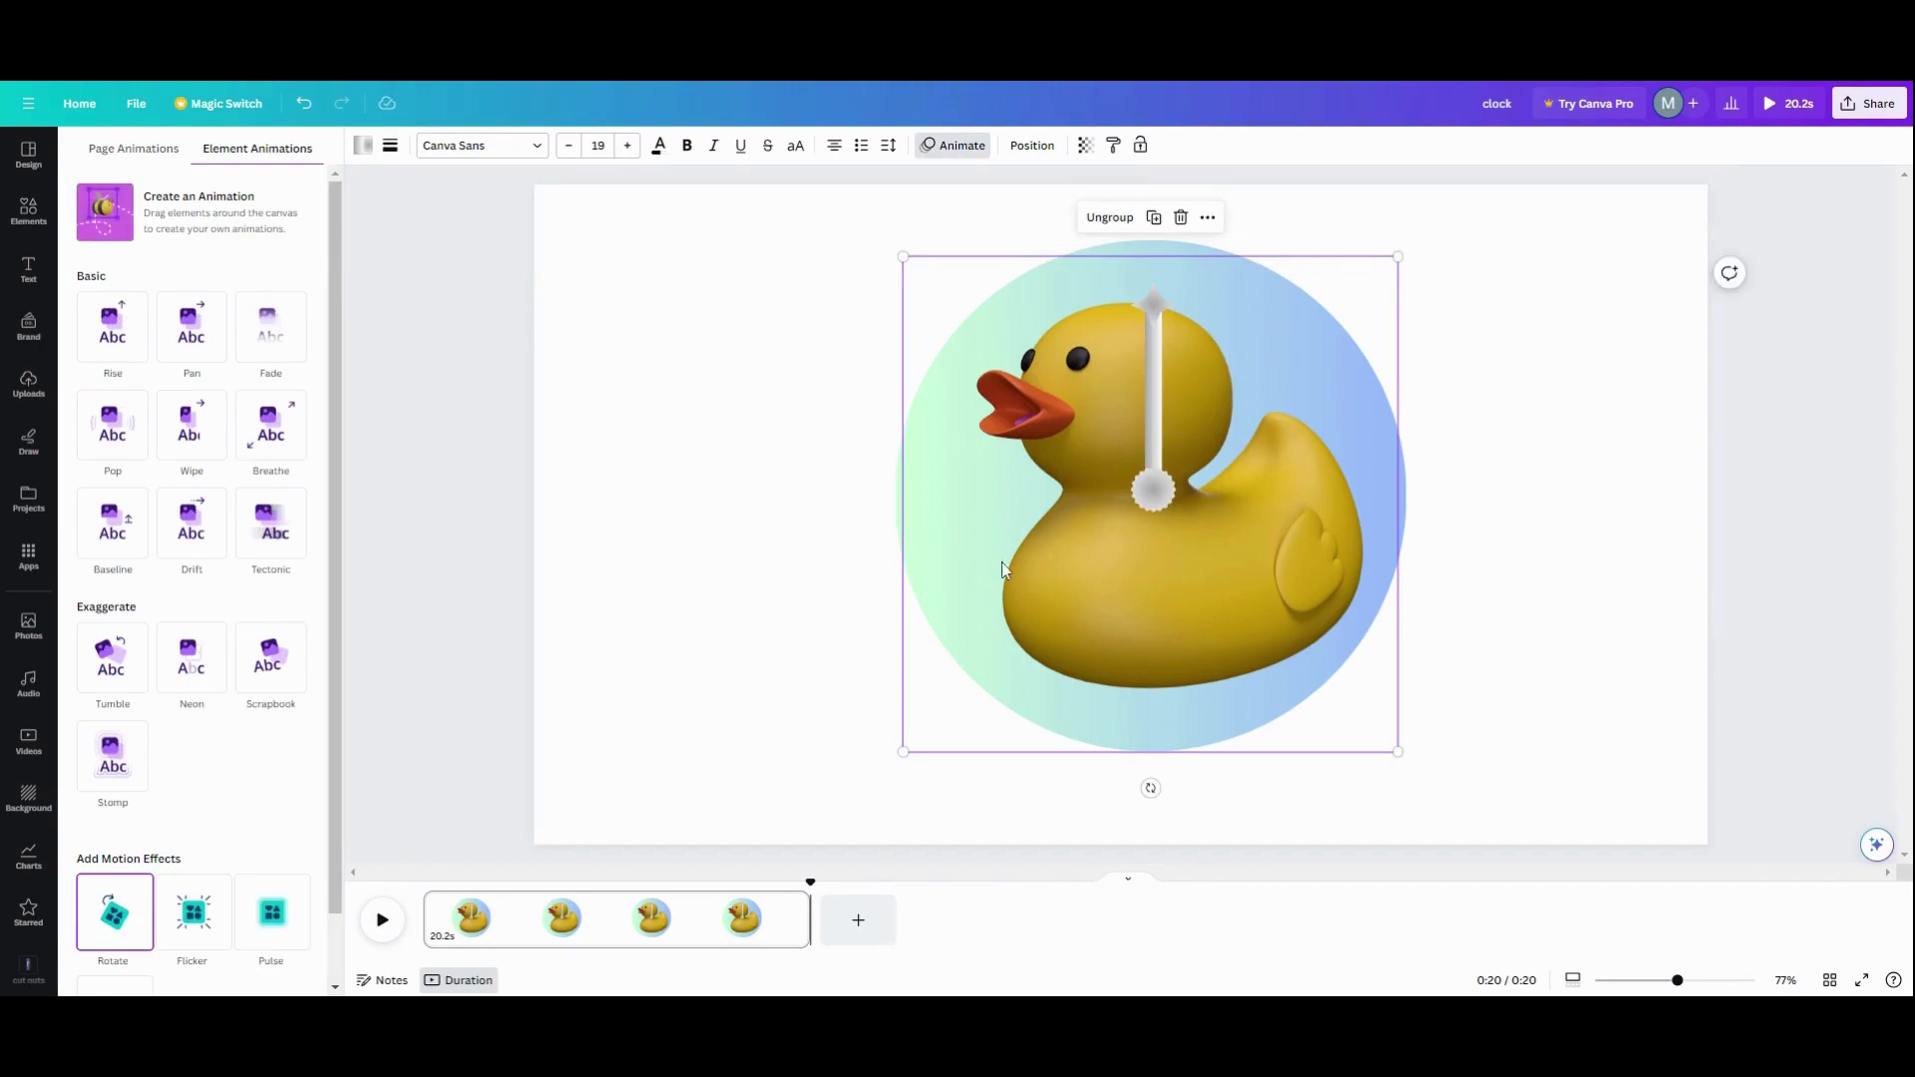
{"action": "scroll", "coordinate": [138, 933], "scroll_direction": "down", "scroll_amount": 1}
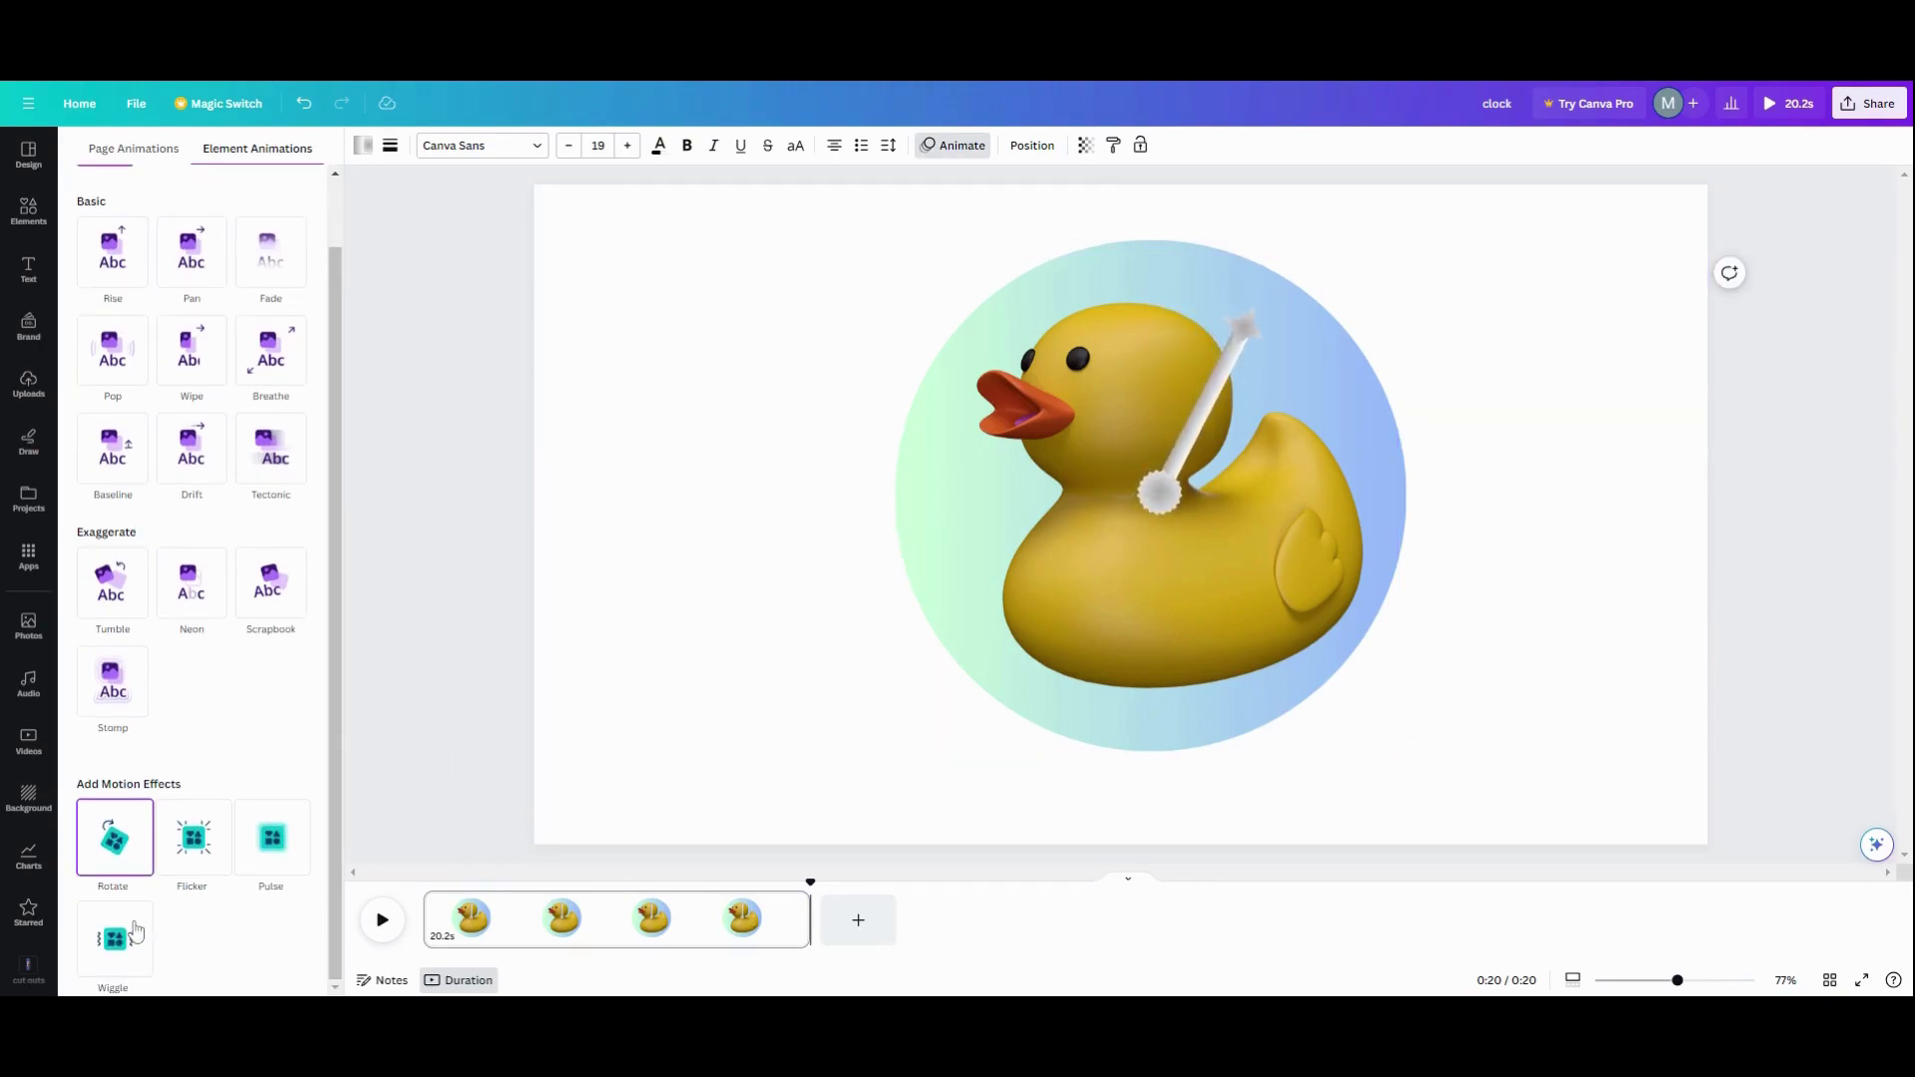
{"action": "left_click", "coordinate": [137, 838]}
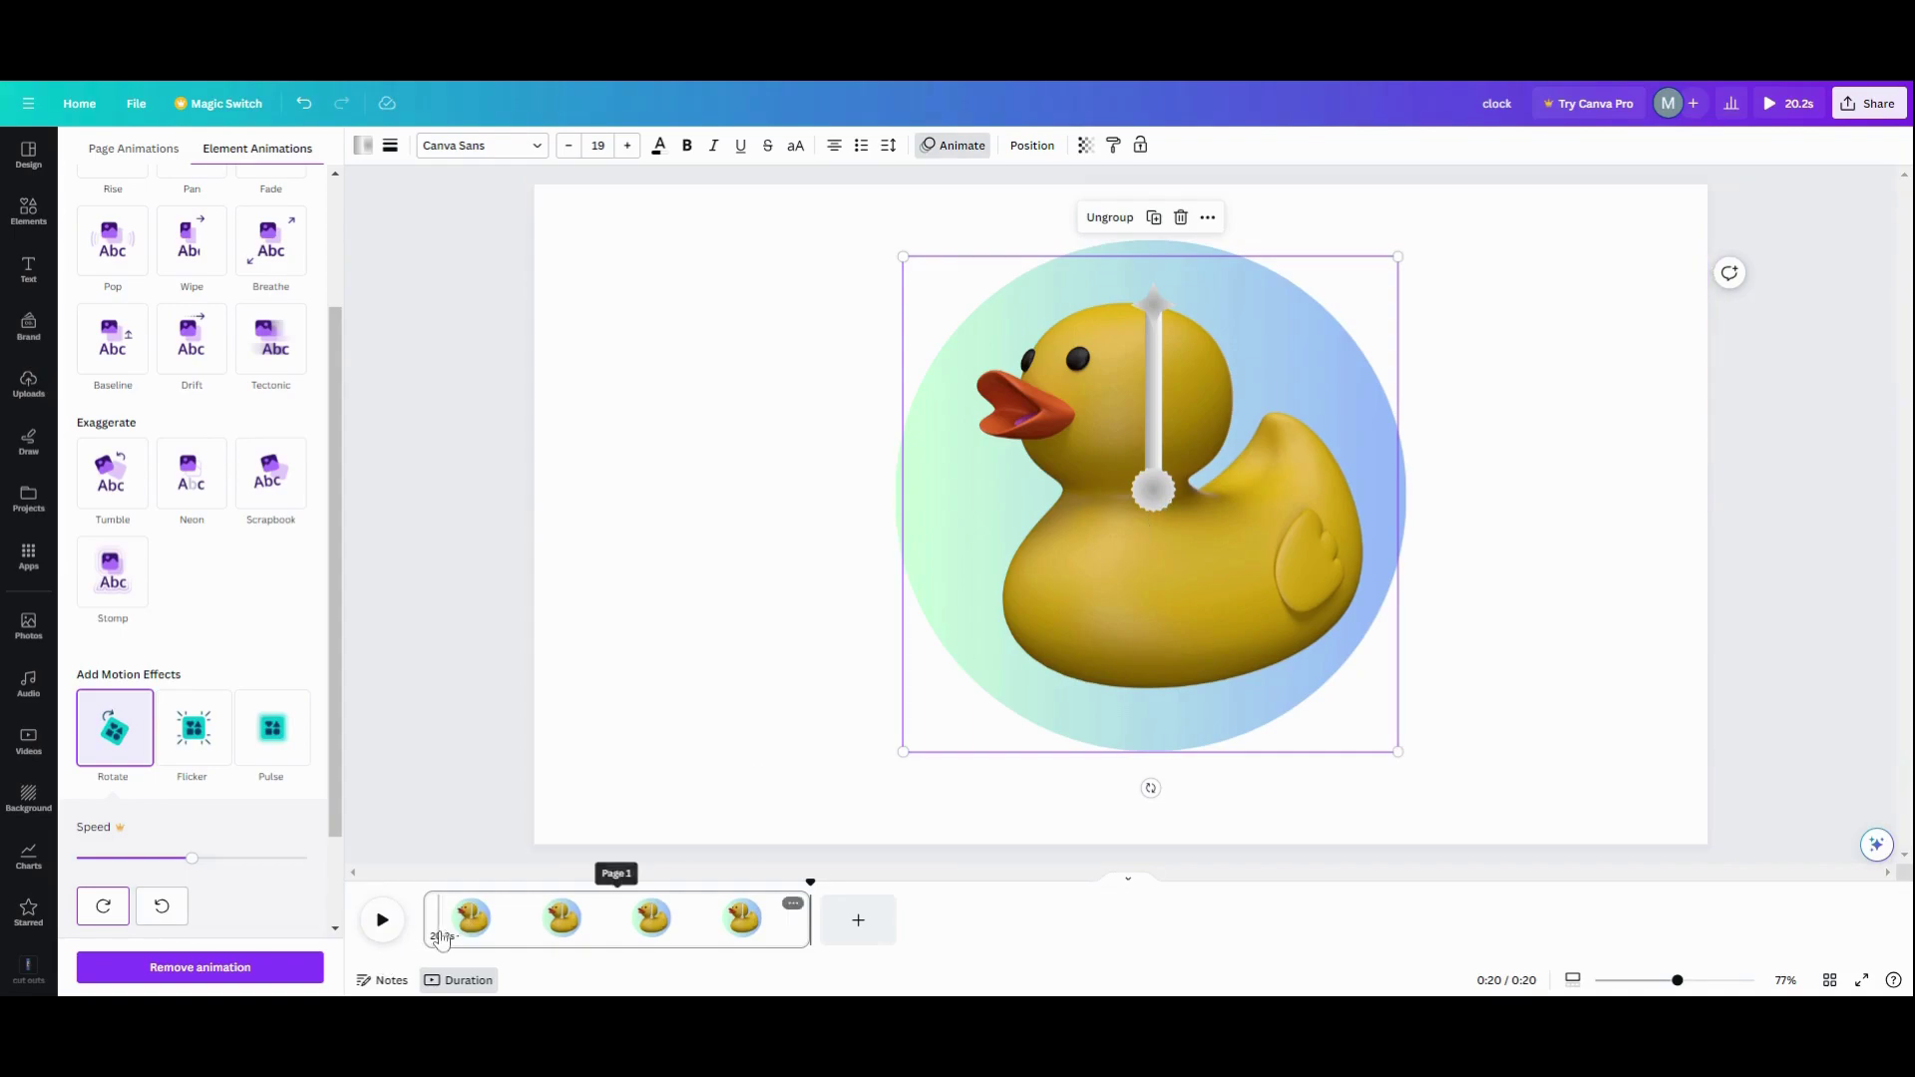
Step: Preview the spinning hand, replay from near the end, and trim the page to 20.1 seconds
{"action": "left_click", "coordinate": [390, 941]}
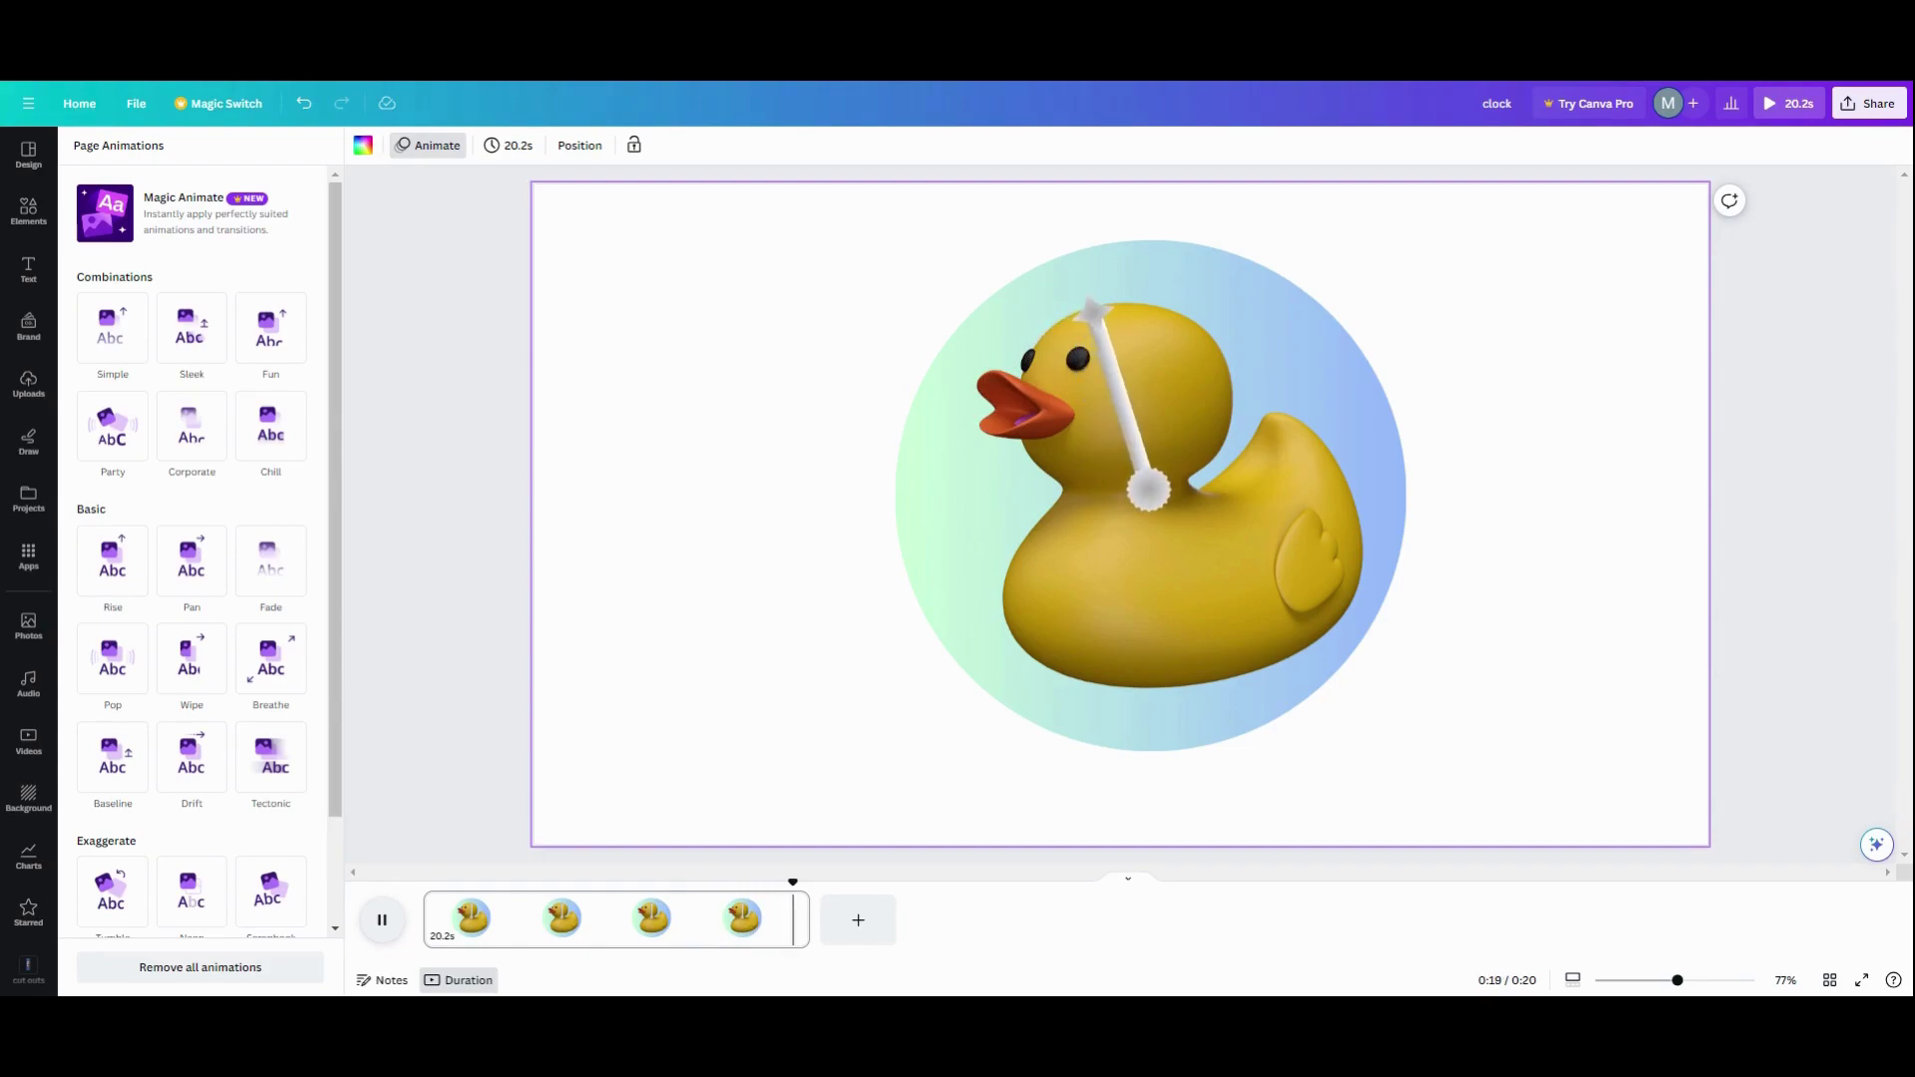
{"action": "left_click", "coordinate": [385, 931]}
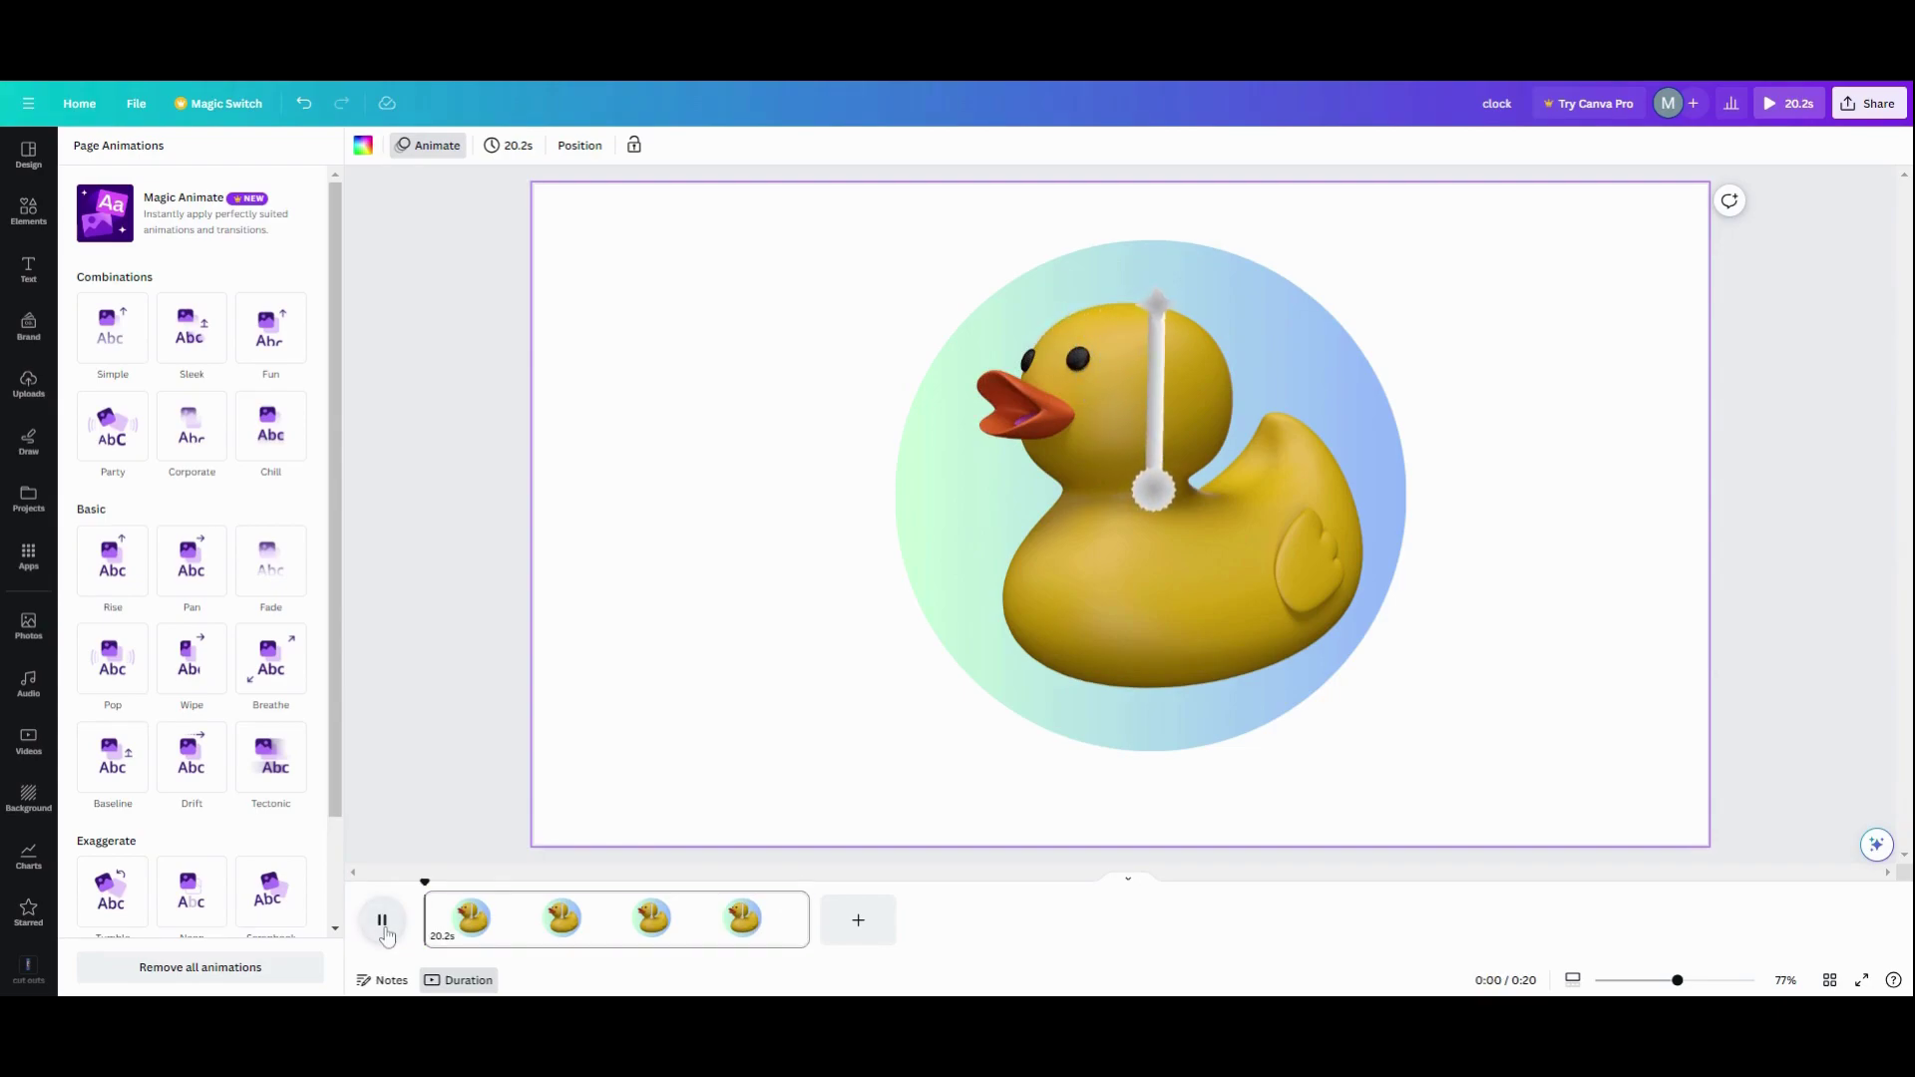
{"action": "left_click", "coordinate": [385, 931]}
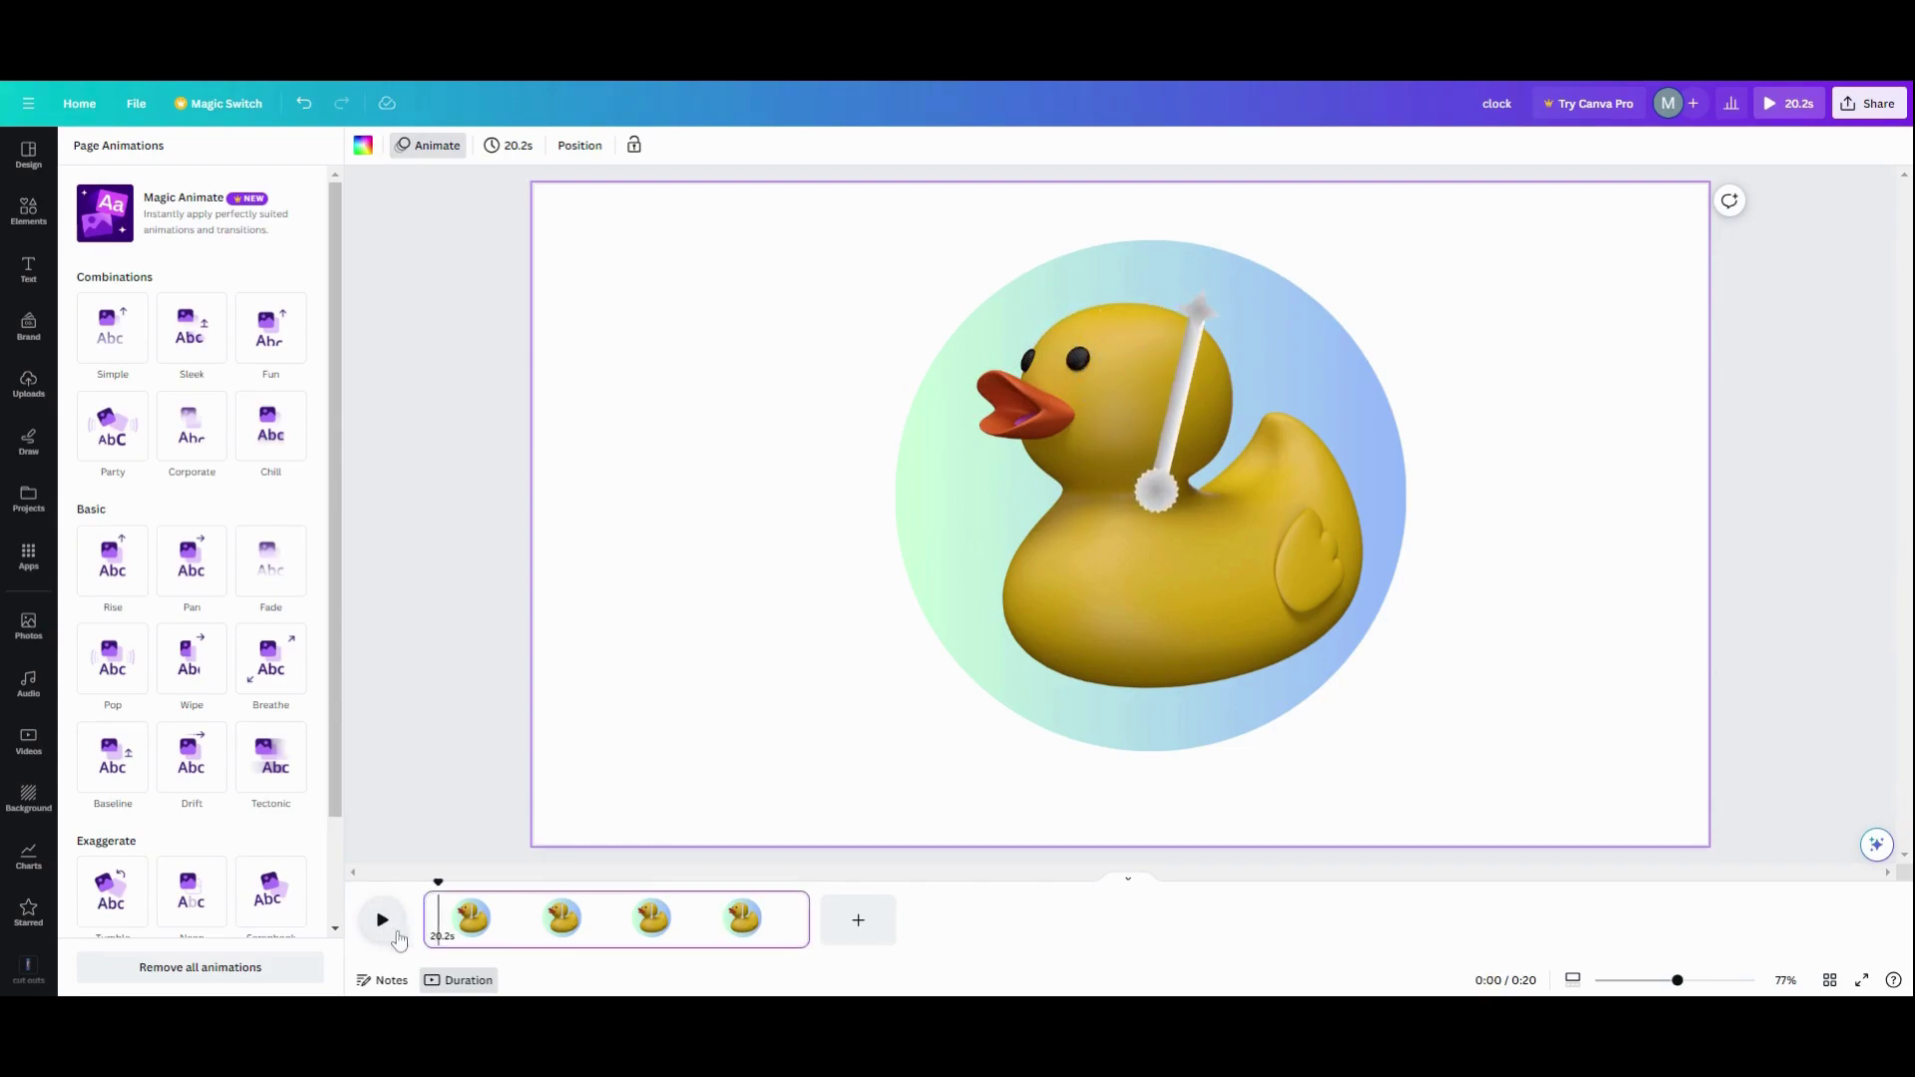
{"action": "left_click", "coordinate": [752, 936]}
{"action": "left_click", "coordinate": [380, 928]}
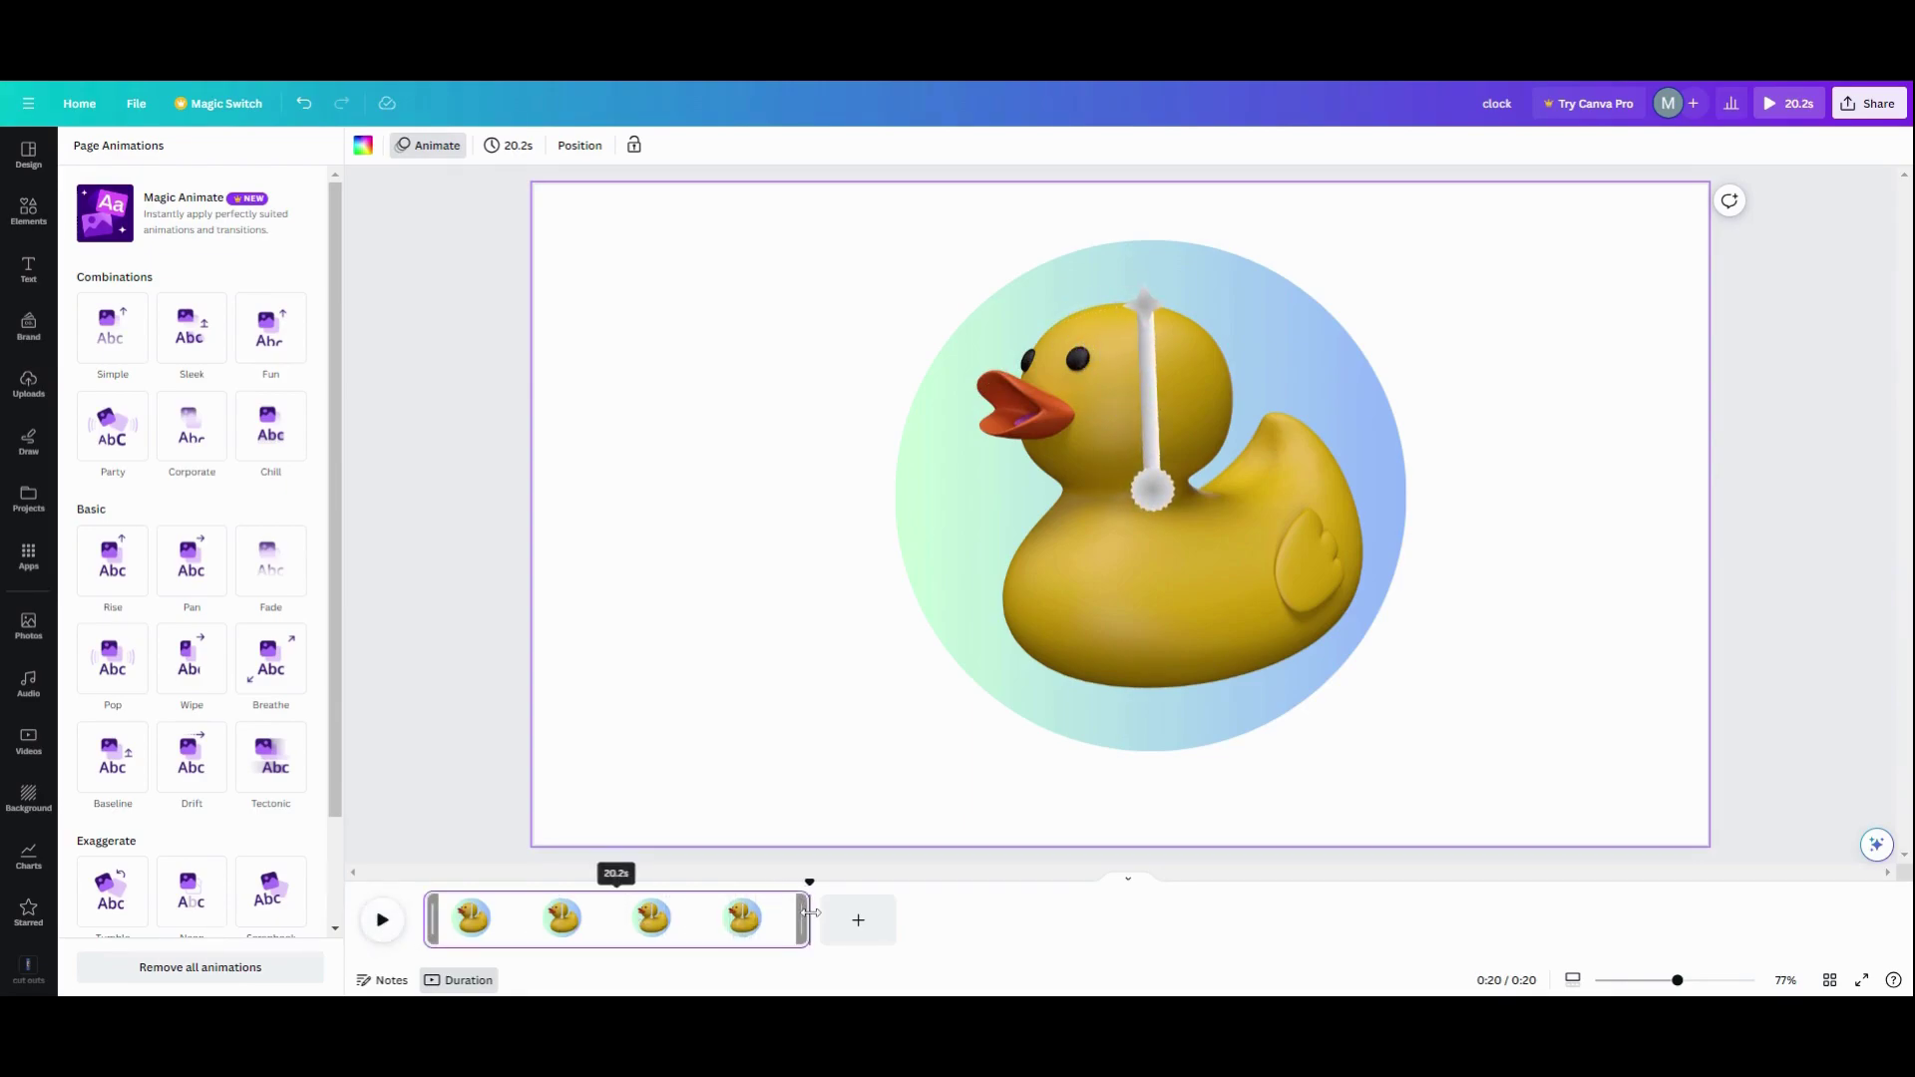
{"action": "left_click_drag", "start_coordinate": [811, 913], "coordinate": [803, 913]}
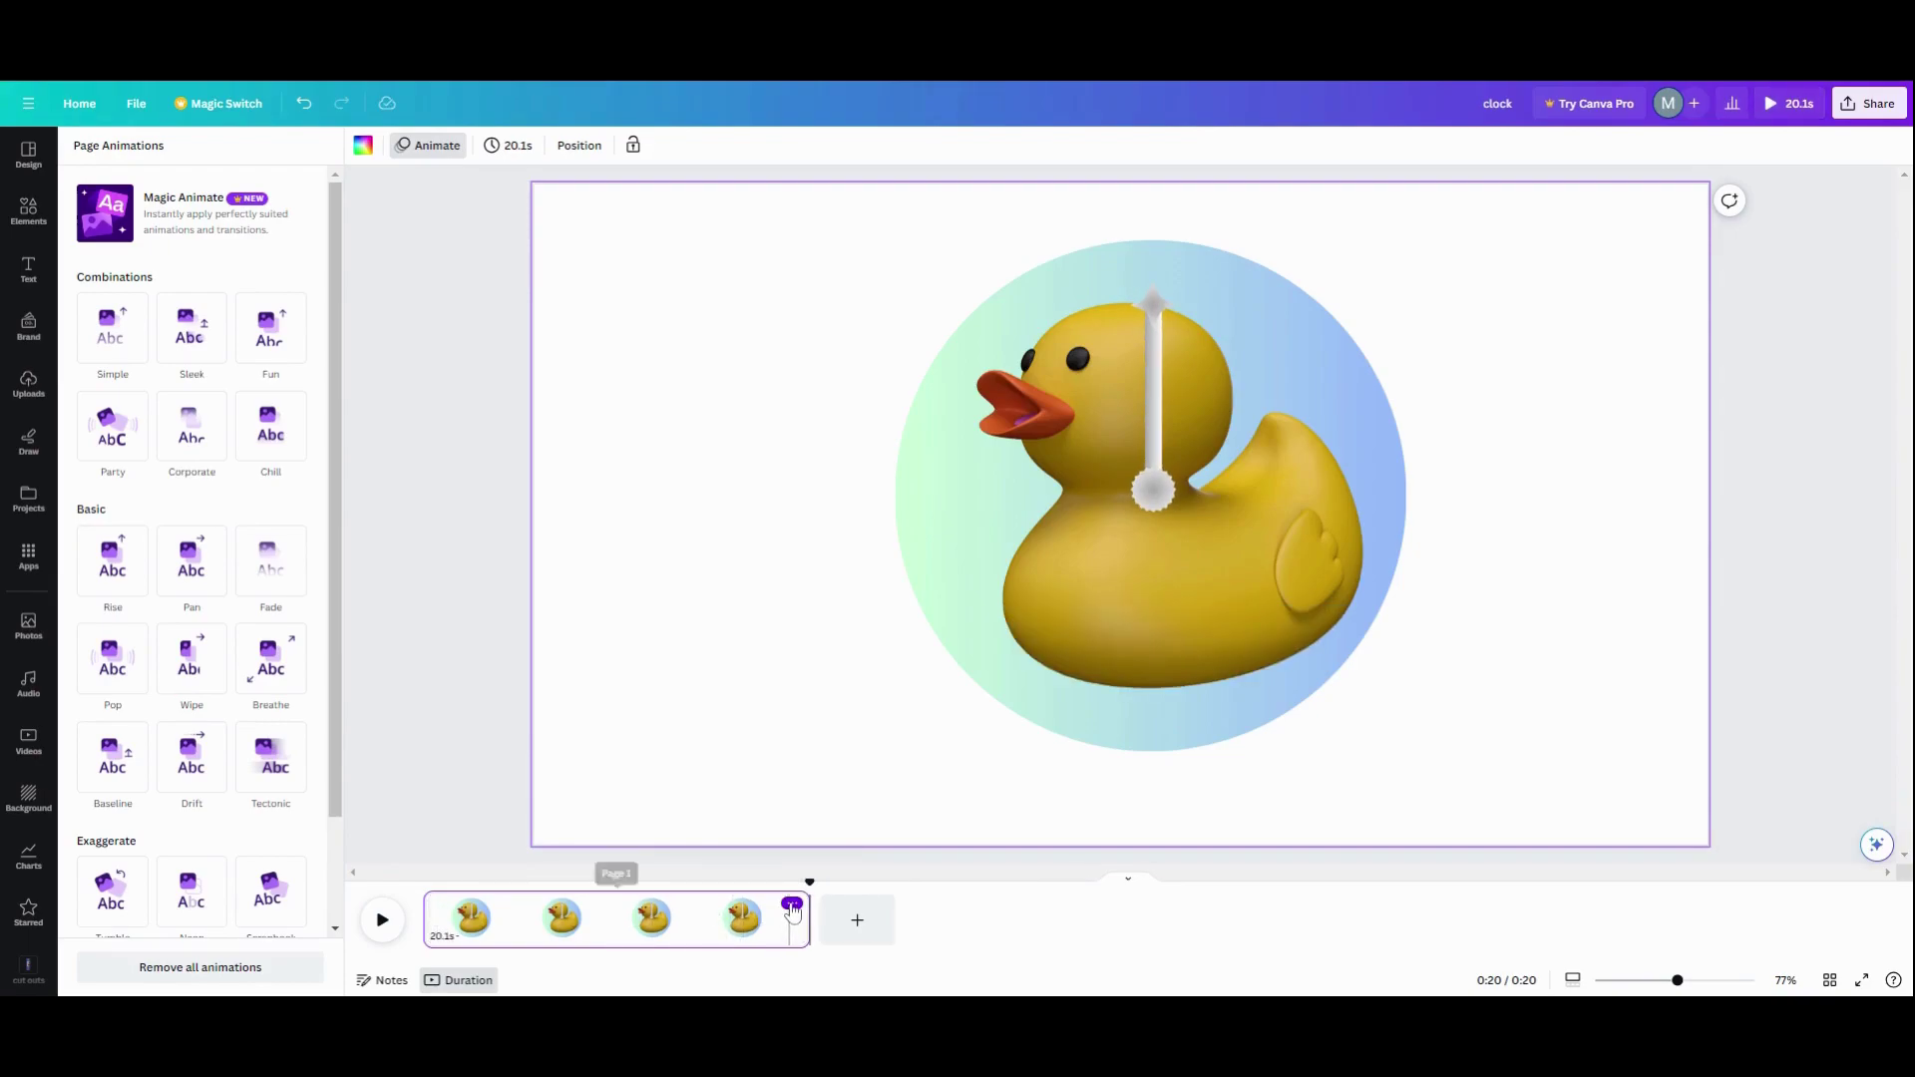
Step: Duplicate the 20.1-second clock page for a 40.3-second total and play both pages
{"action": "left_click", "coordinate": [792, 906]}
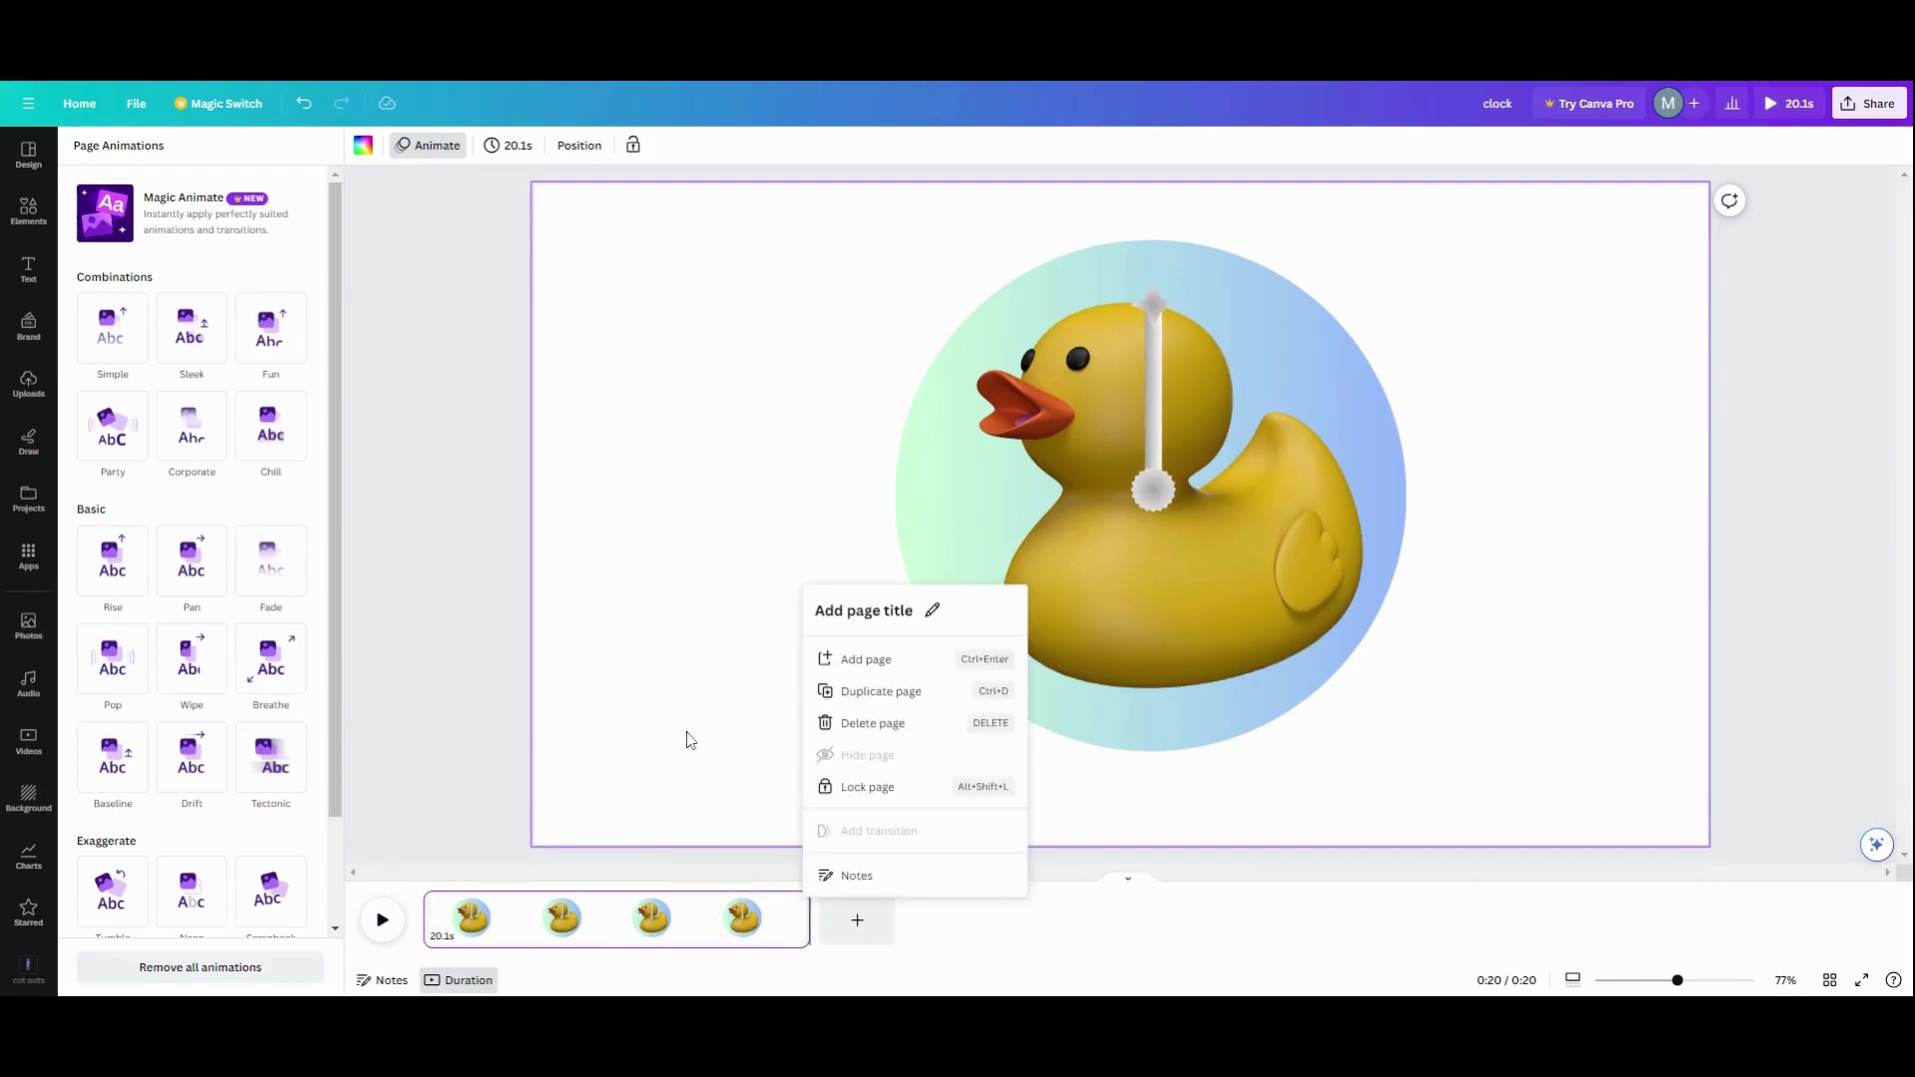
{"action": "left_click", "coordinate": [866, 707]}
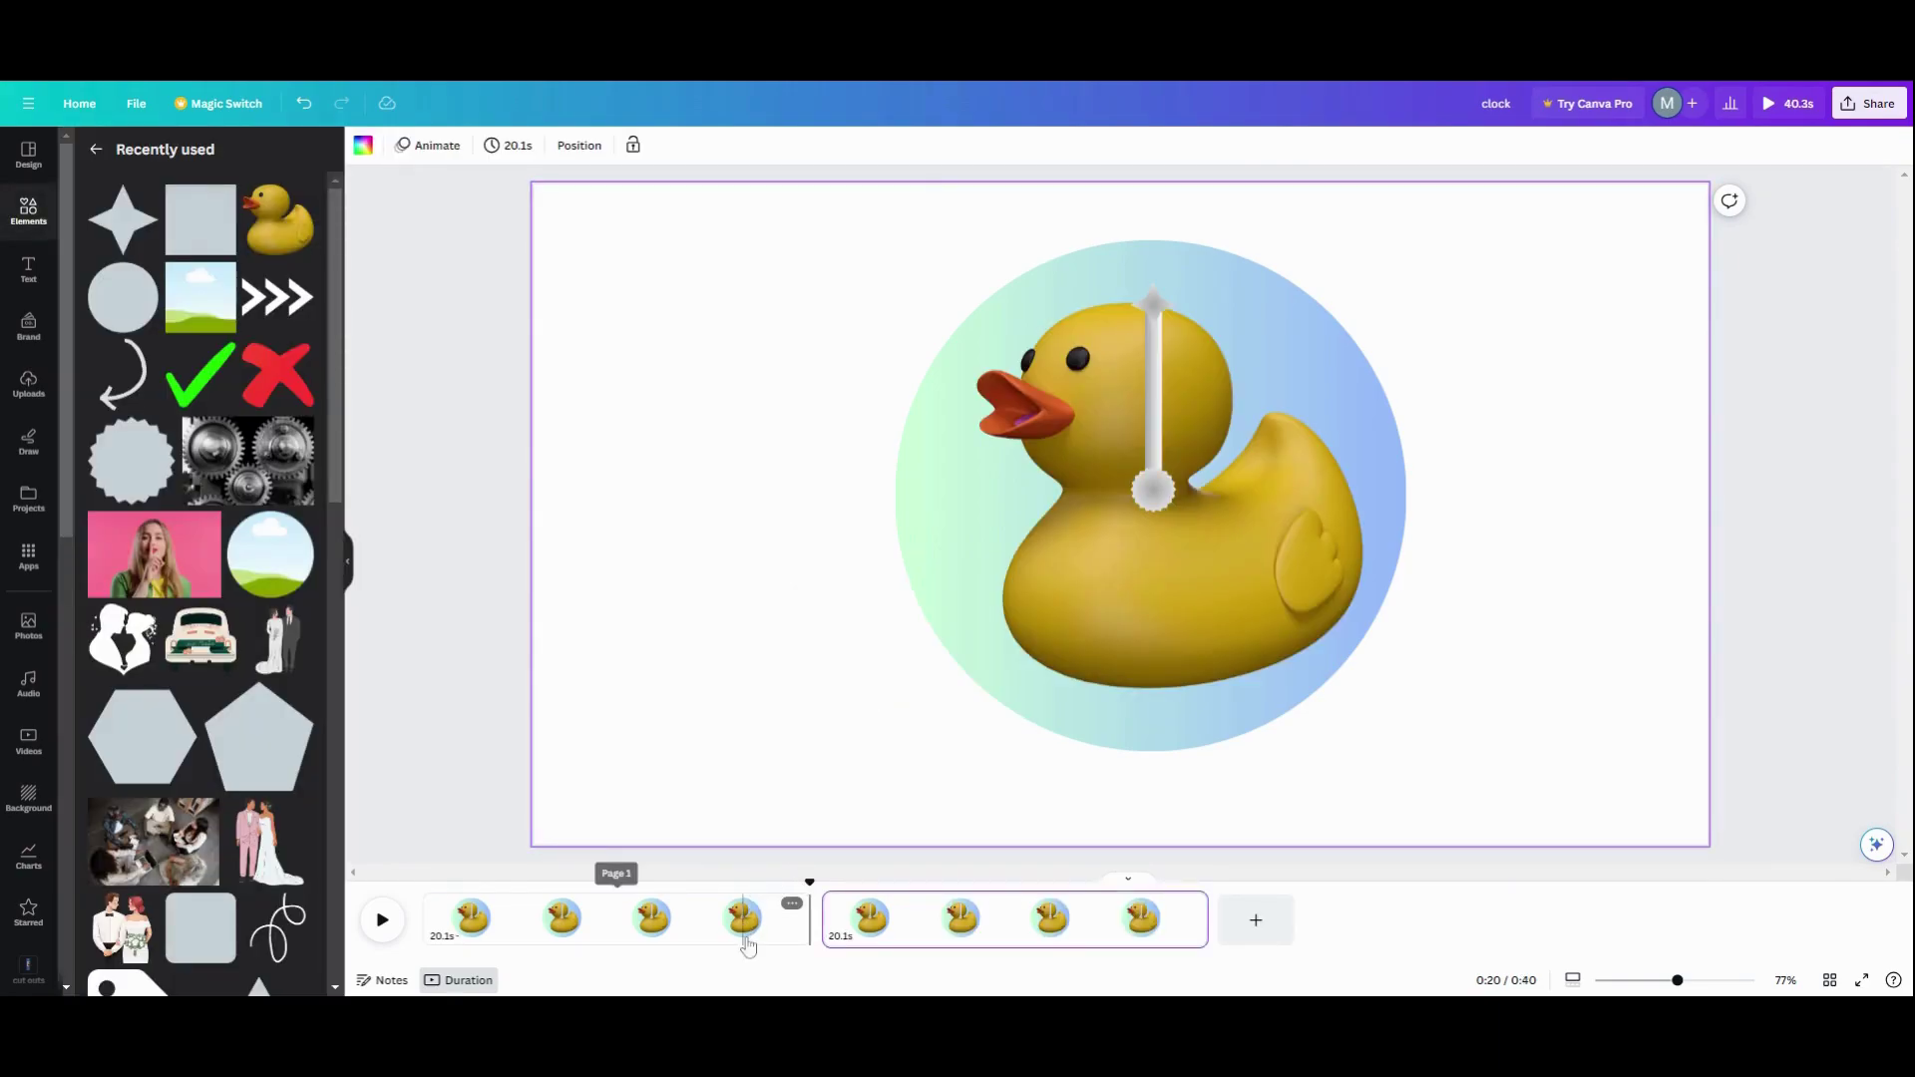
{"action": "left_click", "coordinate": [398, 927]}
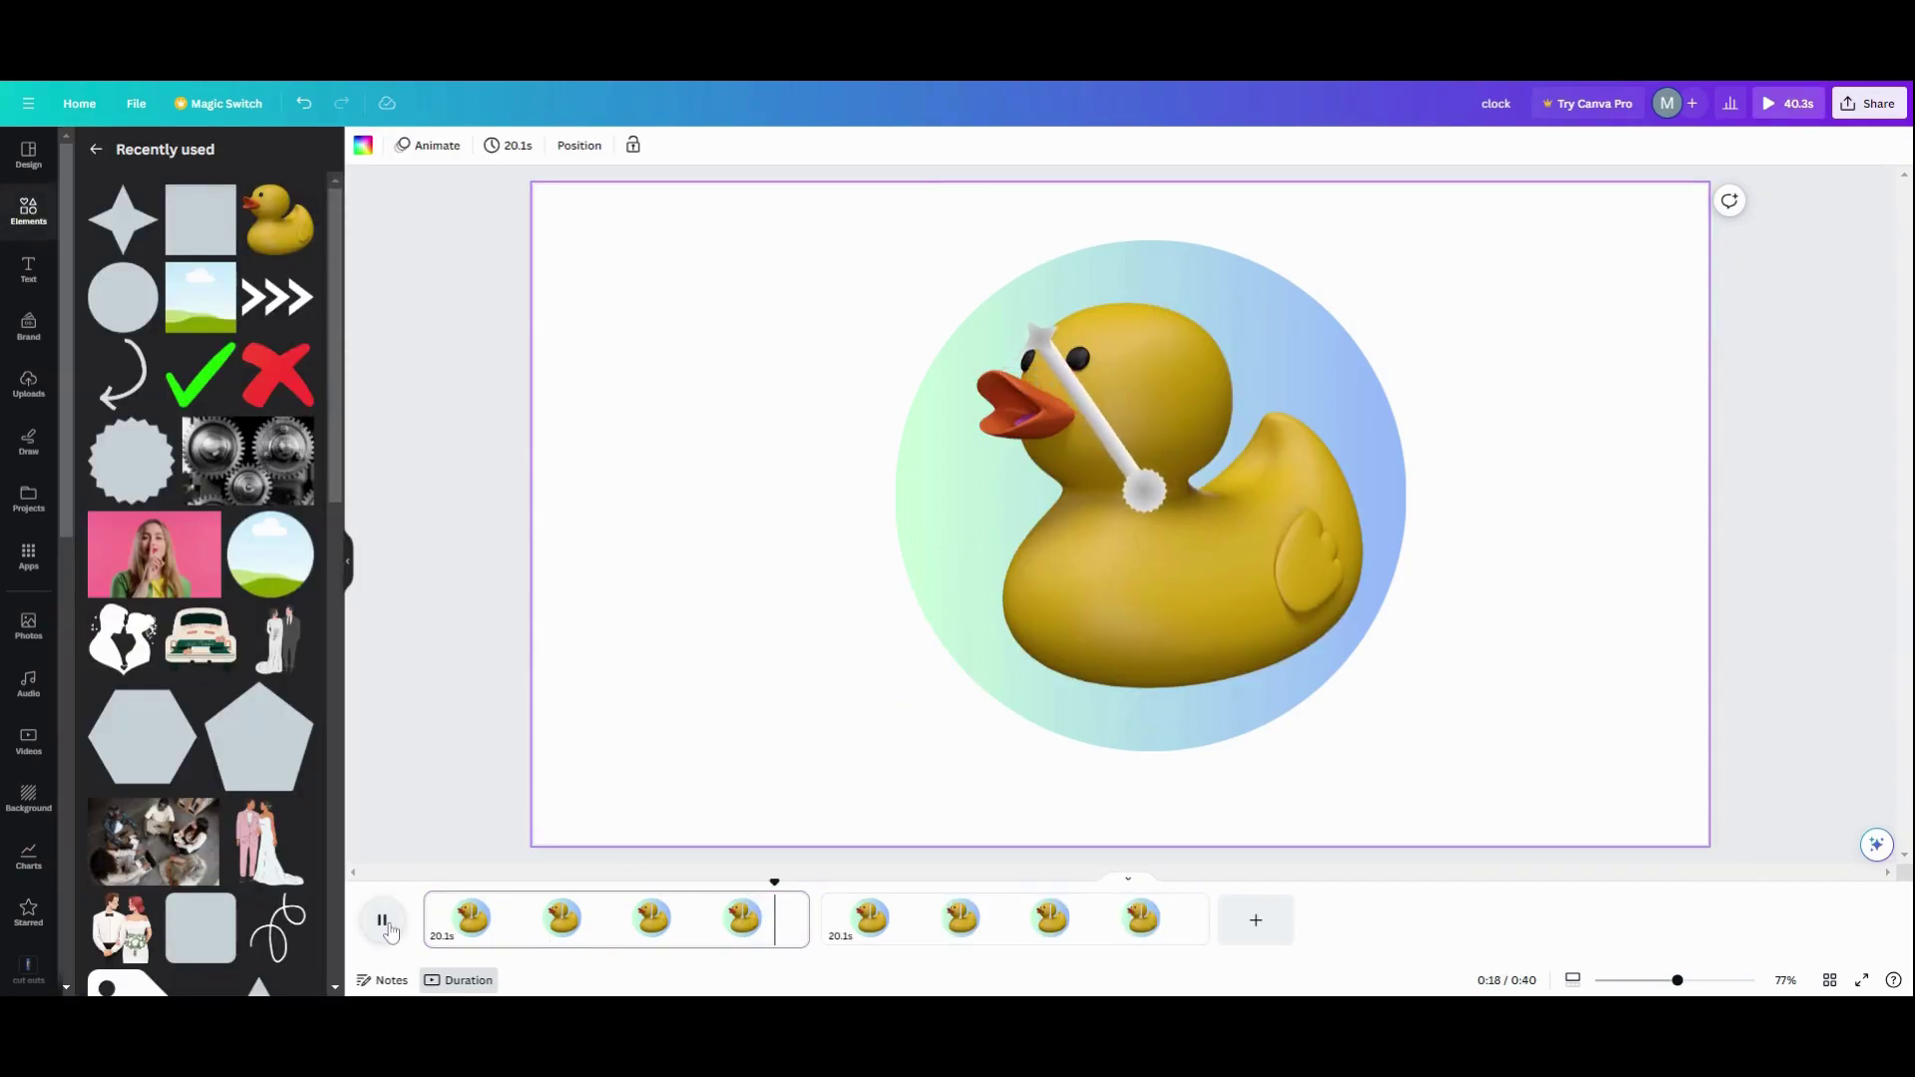